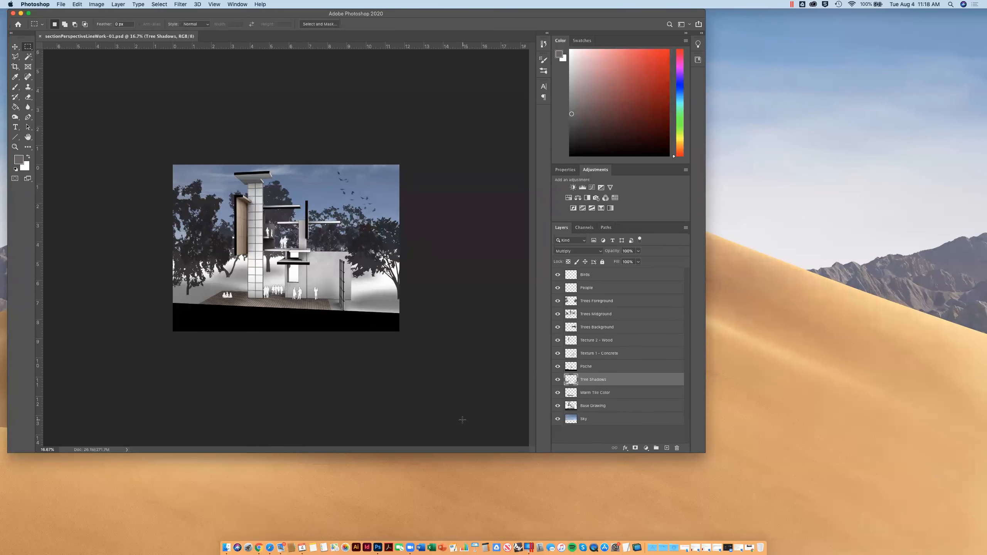
Enlarge the Photoshop window and zoom the section perspective to 33.3%.
{"action": "left_click_drag", "start_coordinate": [705, 453], "coordinate": [967, 535]}
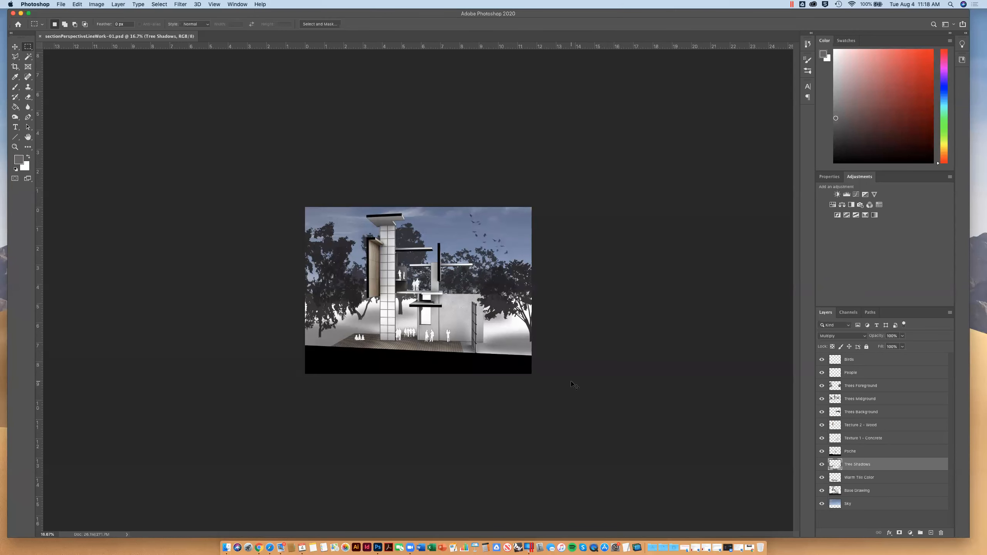
{"action": "key", "text": "super+plus"}
{"action": "key", "text": "super+plus"}
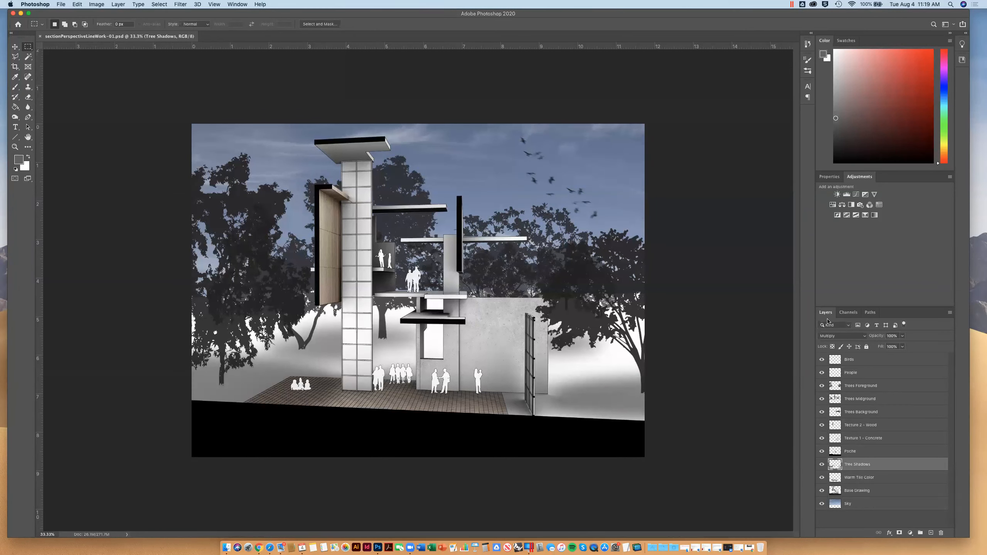
Enlarge the Layers panel, select Base Drawing, and hide the Sky, Warm Tile Color, Tree Shadows, Poche and Concrete layers.
{"action": "left_click_drag", "start_coordinate": [840, 306], "coordinate": [841, 264]}
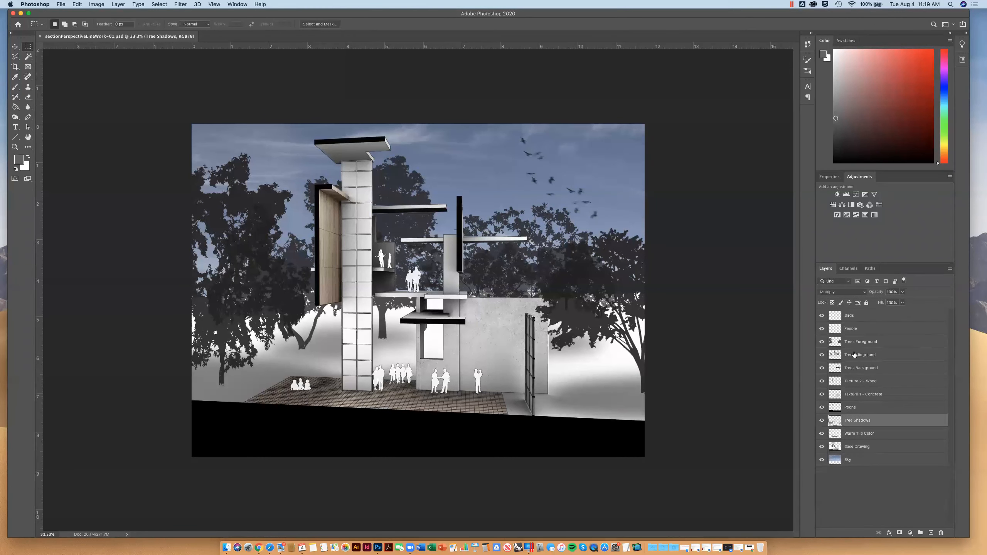
{"action": "left_click", "coordinate": [854, 451]}
{"action": "left_click", "coordinate": [822, 459]}
{"action": "left_click", "coordinate": [821, 433]}
{"action": "left_click", "coordinate": [822, 421]}
{"action": "left_click", "coordinate": [822, 407]}
{"action": "left_click", "coordinate": [822, 394]}
Hide the wood texture, Trees Background, Midground and Foreground, People and Birds layers.
{"action": "left_click", "coordinate": [822, 381]}
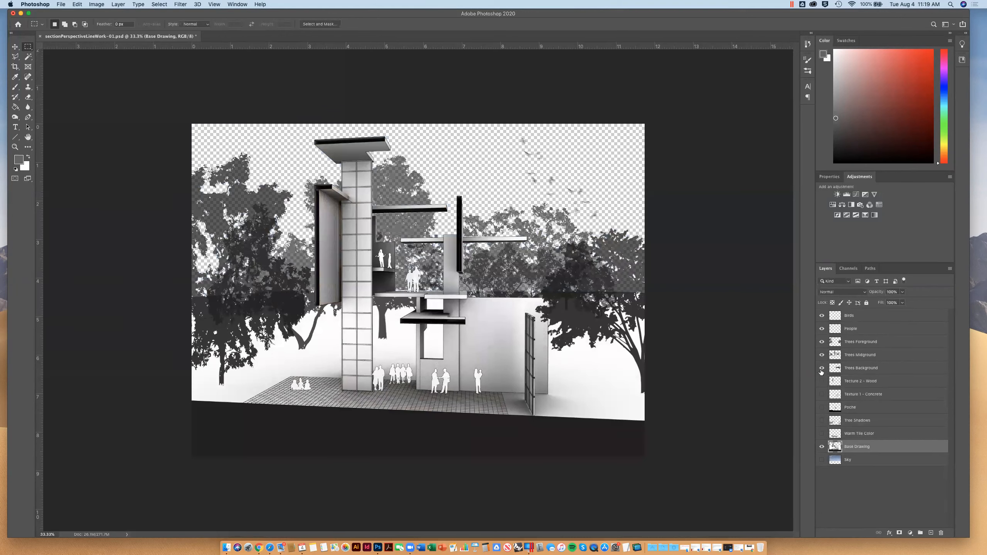
{"action": "left_click", "coordinate": [822, 368]}
{"action": "left_click", "coordinate": [822, 355]}
{"action": "left_click", "coordinate": [822, 341]}
{"action": "left_click", "coordinate": [822, 328]}
{"action": "left_click", "coordinate": [822, 315]}
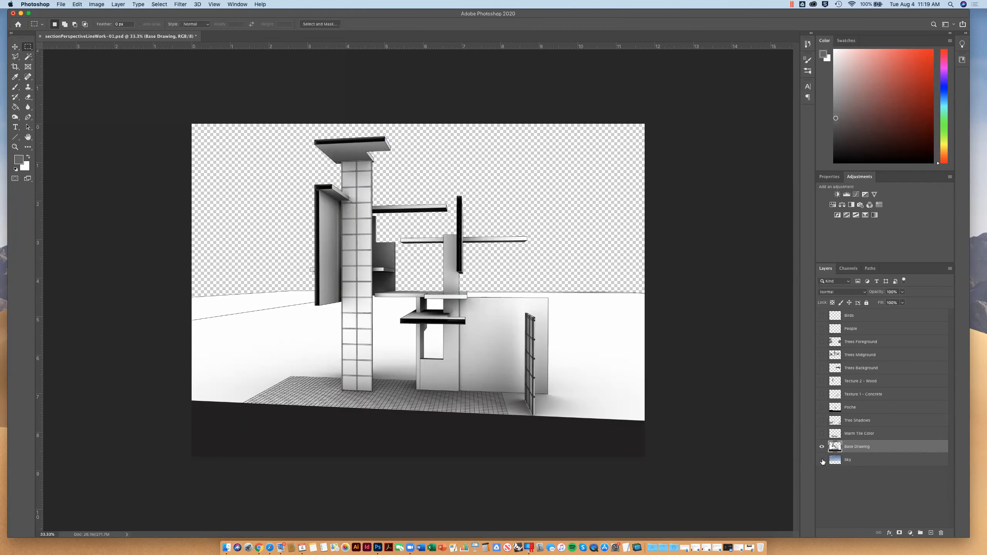
Turn on the Sky, Warm Tile Color, Poche and Texture 1 - Concrete layers over Base Drawing.
{"action": "left_click", "coordinate": [822, 460]}
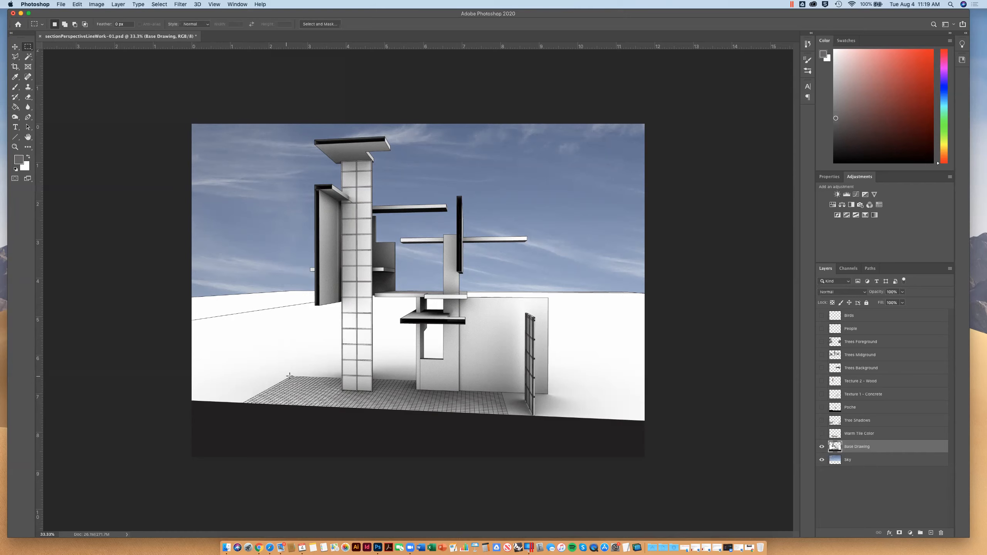
{"action": "left_click", "coordinate": [821, 434]}
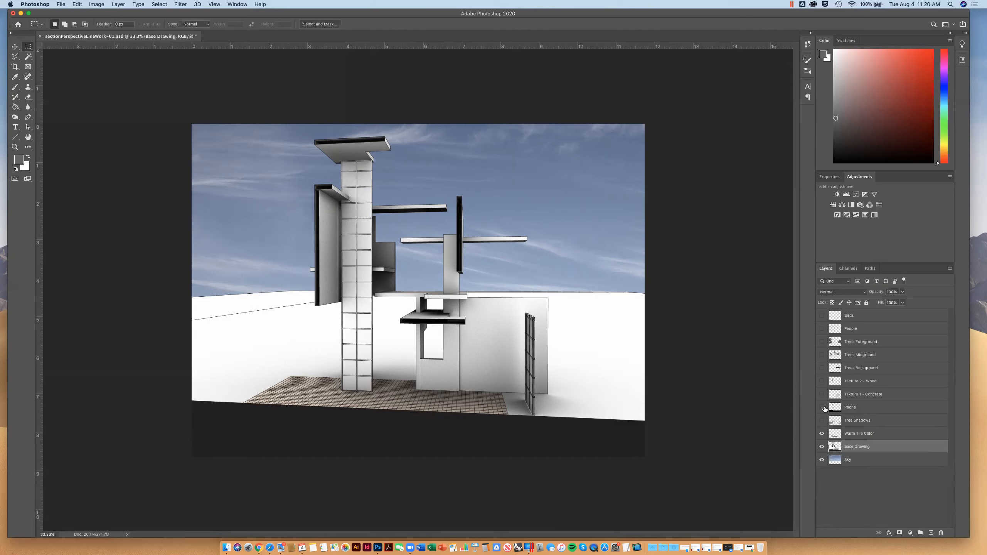
{"action": "left_click", "coordinate": [823, 407]}
{"action": "left_click", "coordinate": [823, 408]}
{"action": "left_click", "coordinate": [823, 408]}
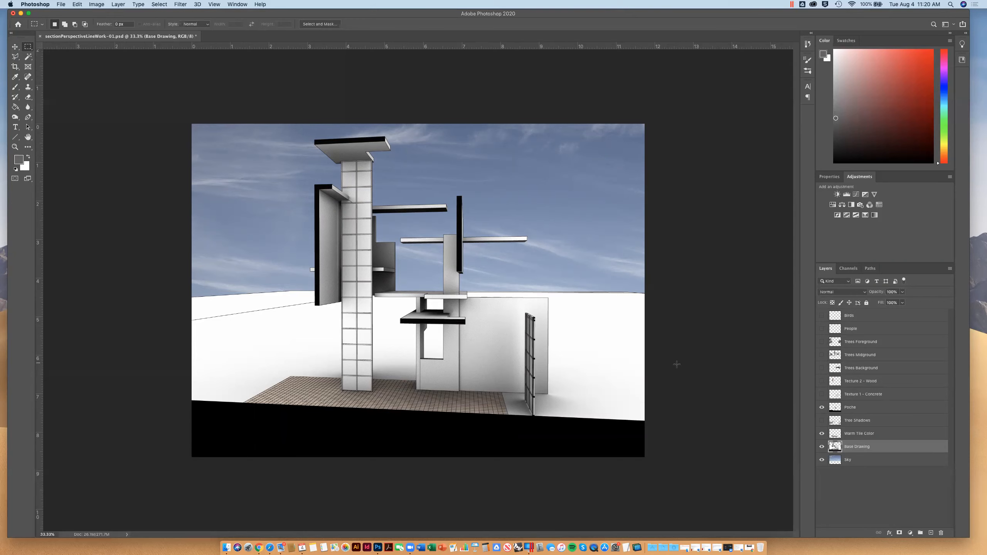
{"action": "left_click", "coordinate": [821, 396]}
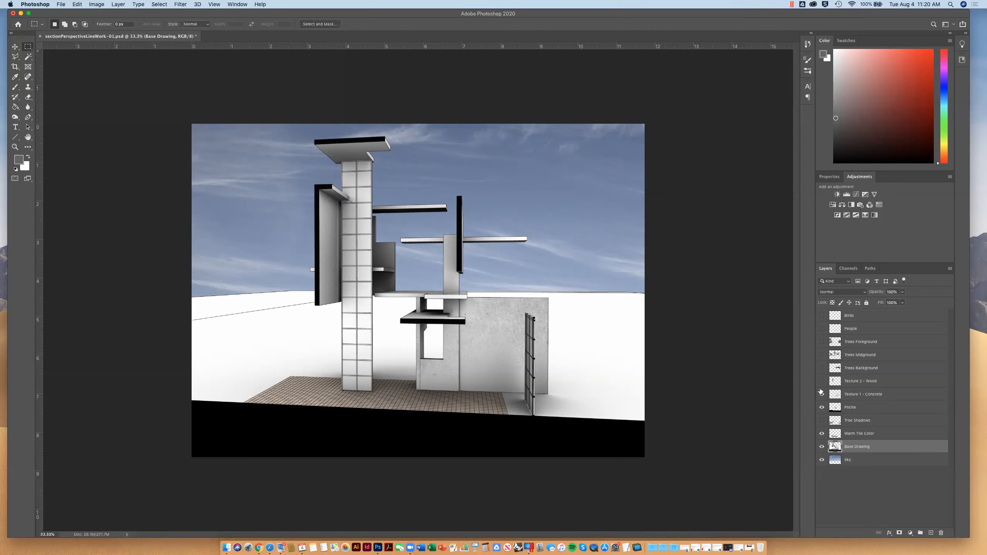
Show Texture 2 - Wood, all three tree layers, People, Birds and Tree Shadows again.
{"action": "left_click", "coordinate": [821, 381]}
{"action": "left_click", "coordinate": [821, 369]}
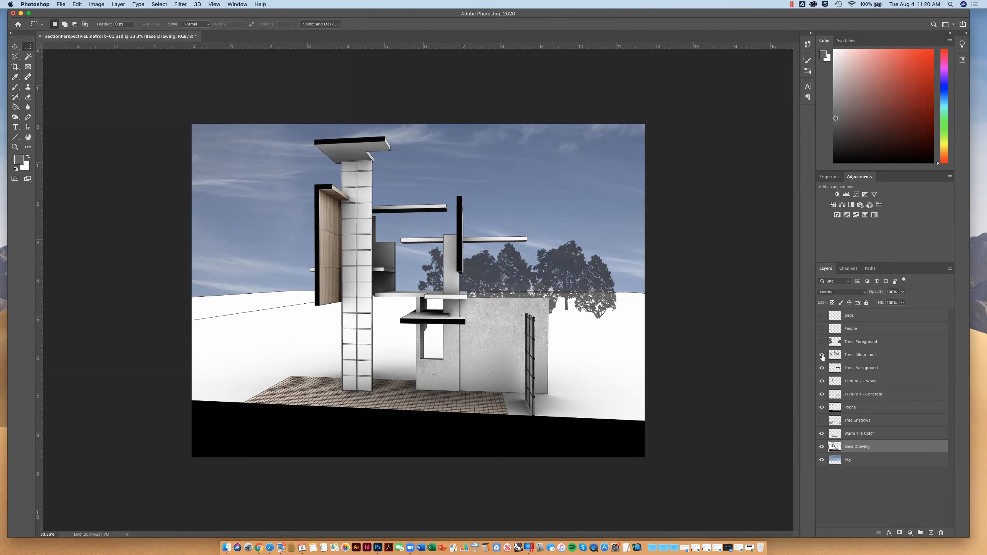
{"action": "left_click", "coordinate": [821, 355]}
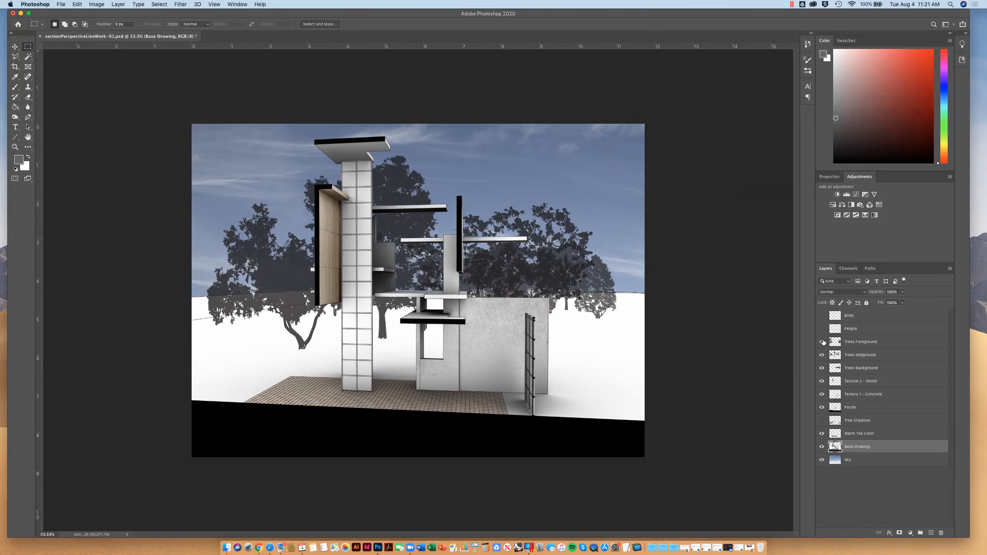
{"action": "left_click", "coordinate": [822, 342]}
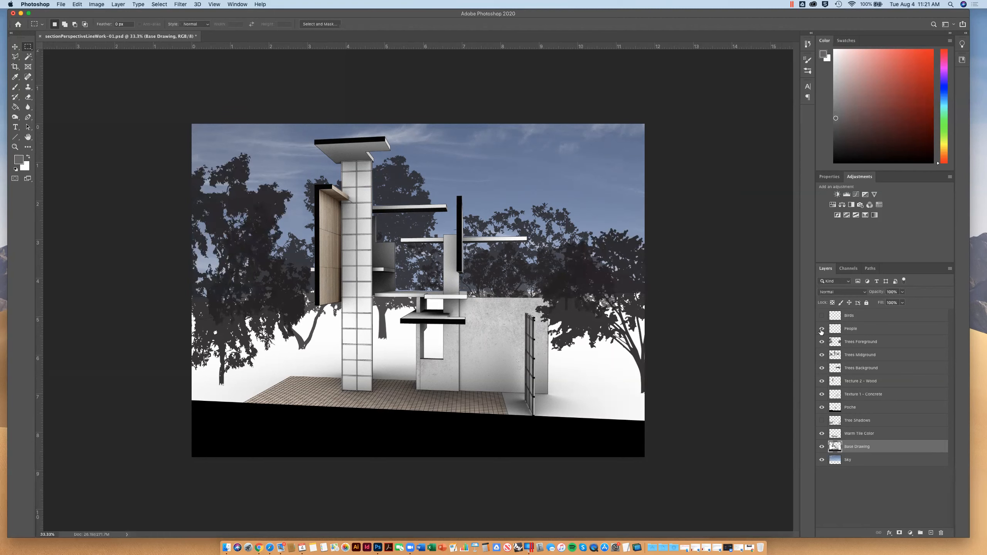
{"action": "left_click", "coordinate": [822, 329]}
{"action": "left_click", "coordinate": [822, 316]}
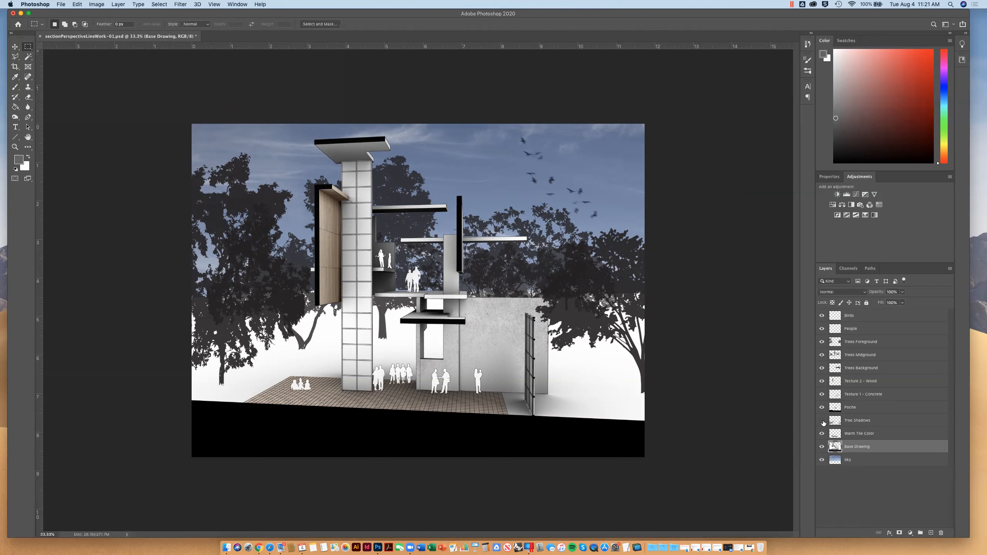
{"action": "left_click", "coordinate": [822, 421]}
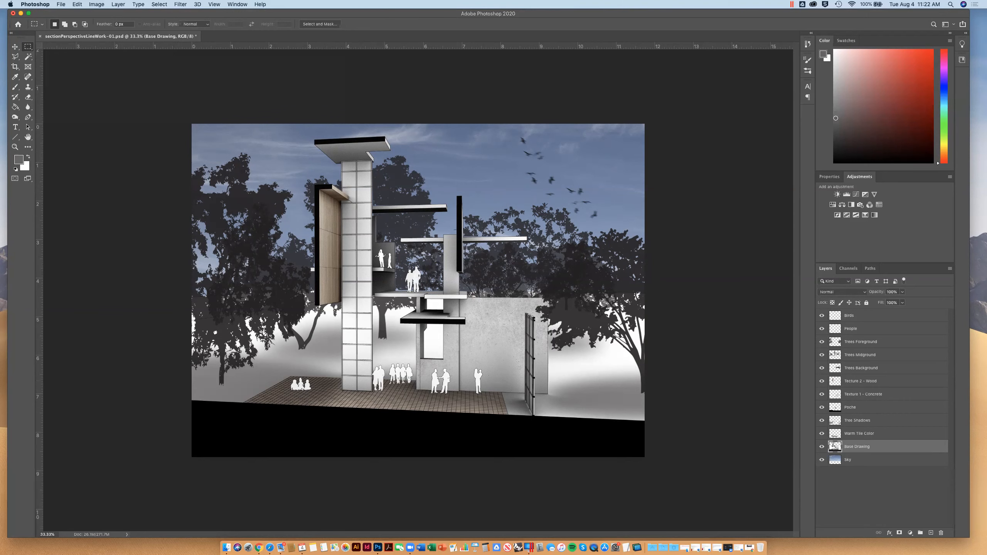
Switch to Illustrator, enlarge its Home window and open sectionPerspectiveLineWork-01.png from Recent.
{"action": "left_click", "coordinate": [17, 49]}
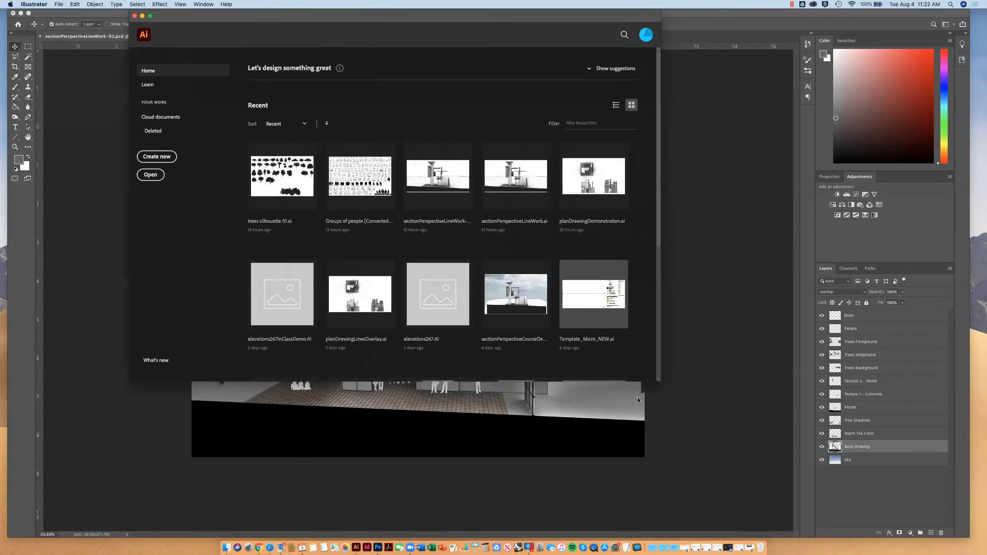
{"action": "left_click_drag", "start_coordinate": [660, 381], "coordinate": [801, 507]}
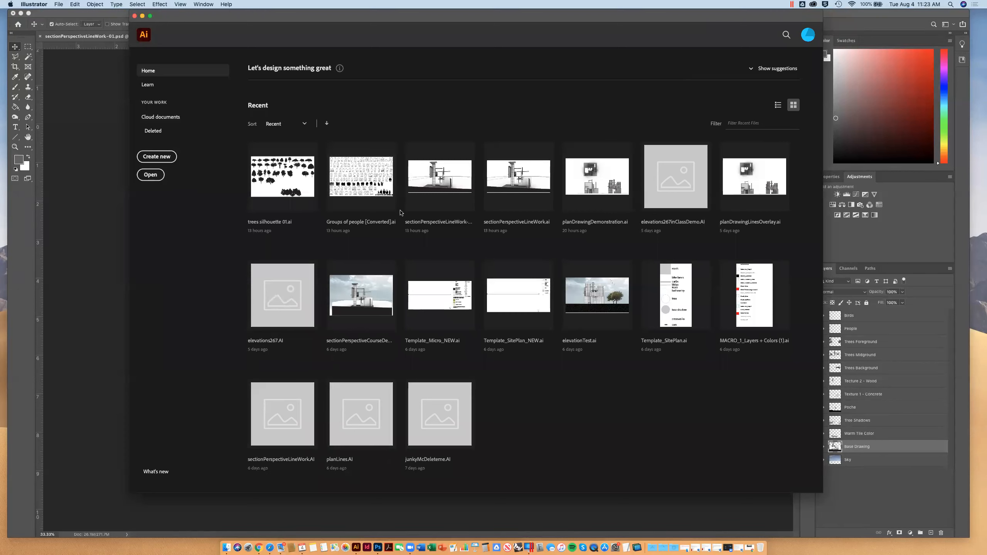
{"action": "left_click", "coordinate": [453, 183]}
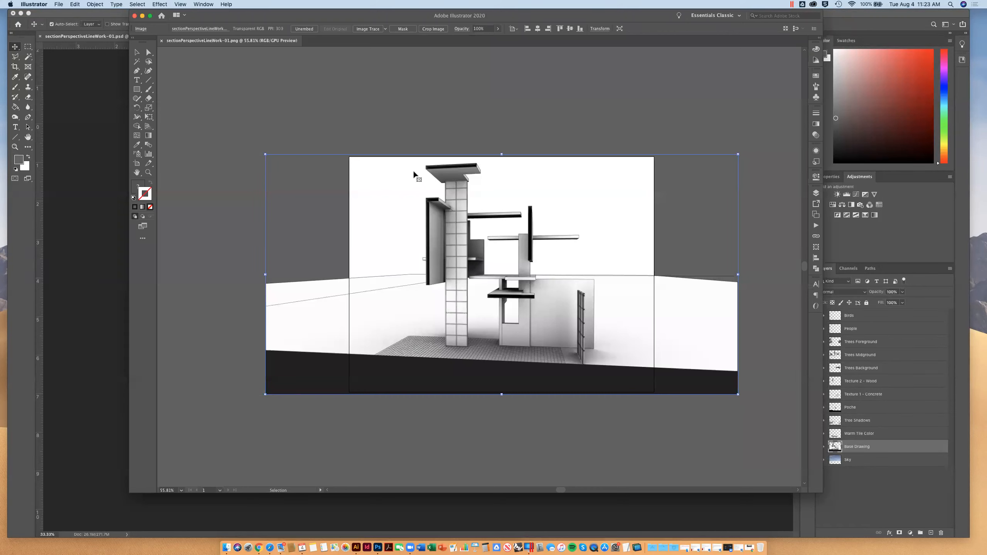
Deselect and centre the render, check Document Setup, then show the Layers panel with Layer 1.
{"action": "left_click", "coordinate": [324, 131]}
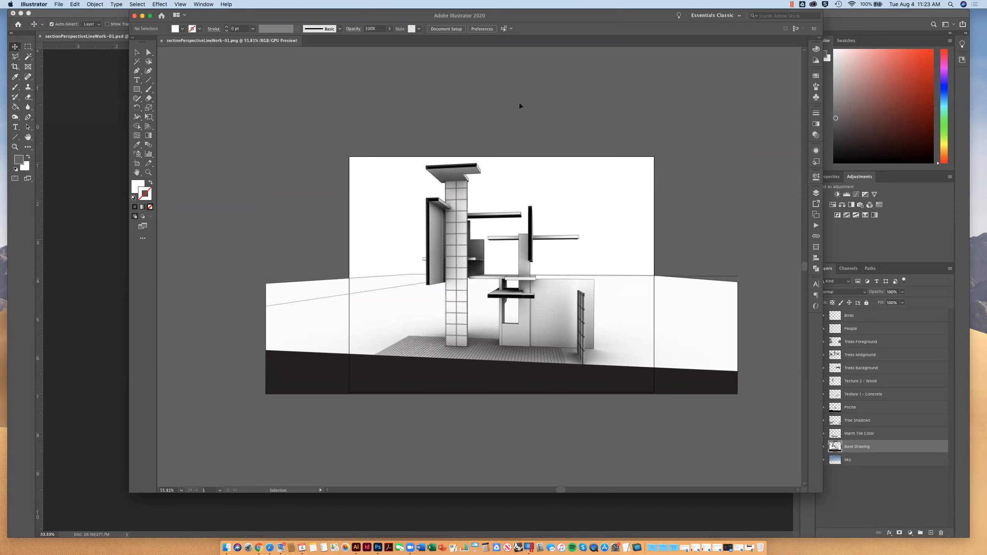
{"action": "key", "text": "super+equal"}
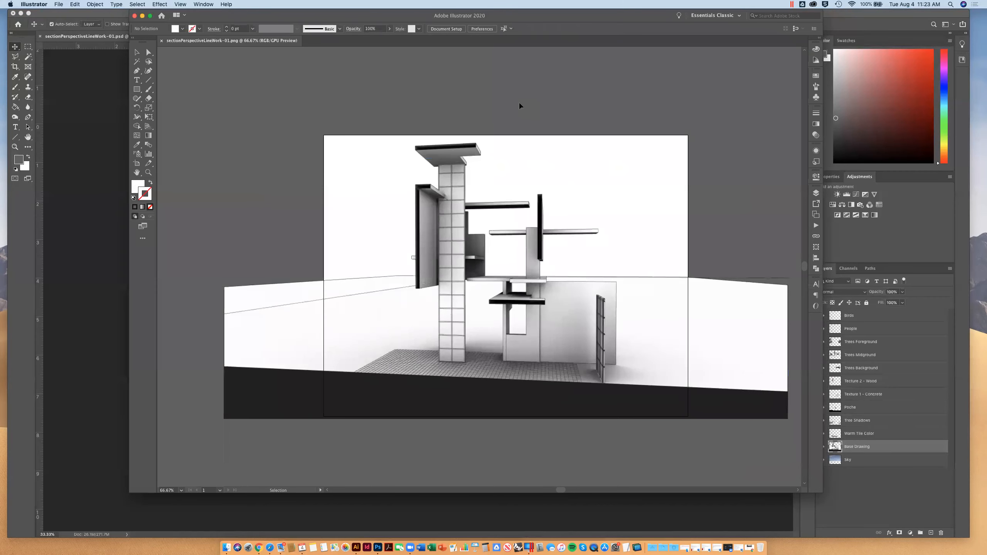
{"action": "left_click_drag", "start_coordinate": [541, 209], "coordinate": [497, 172]}
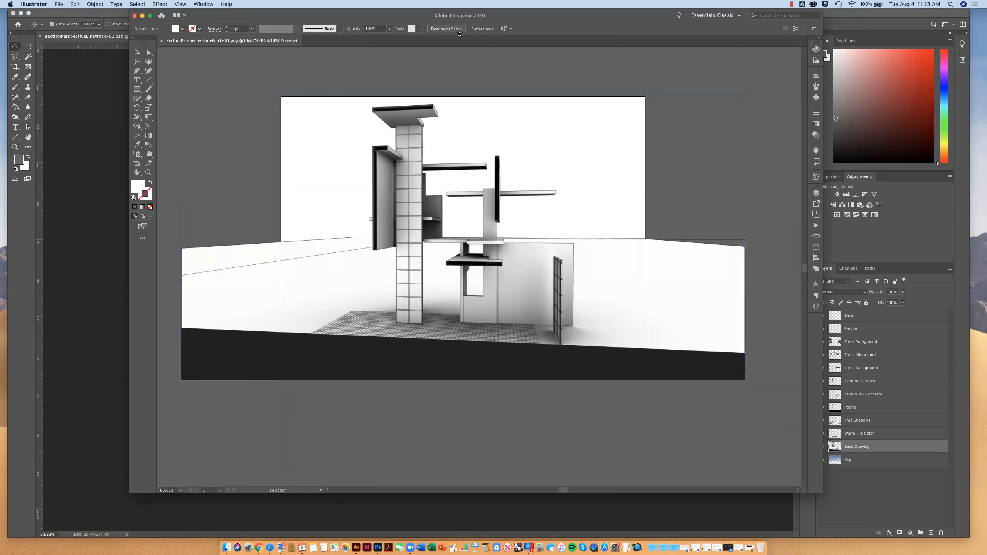
{"action": "left_click", "coordinate": [446, 28]}
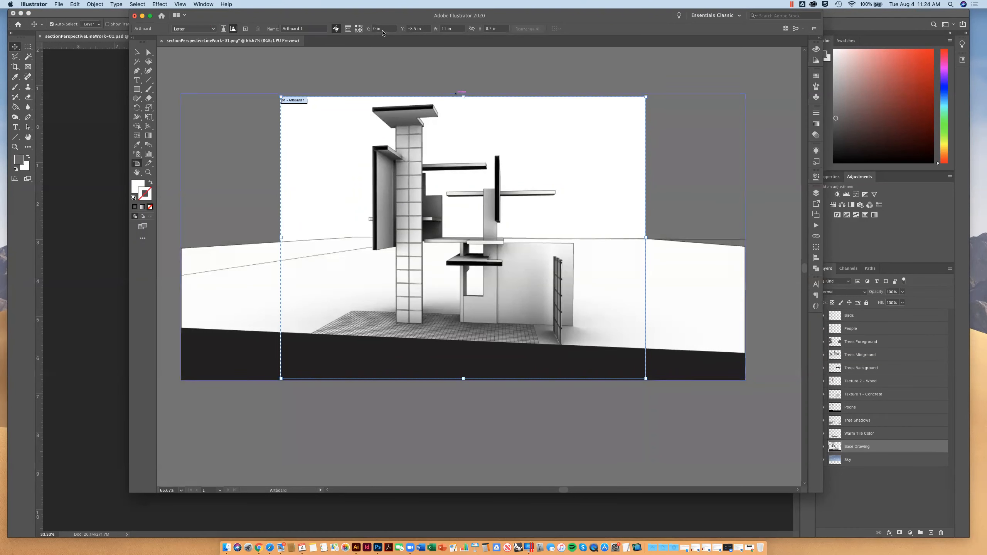
{"action": "left_click", "coordinate": [137, 52]}
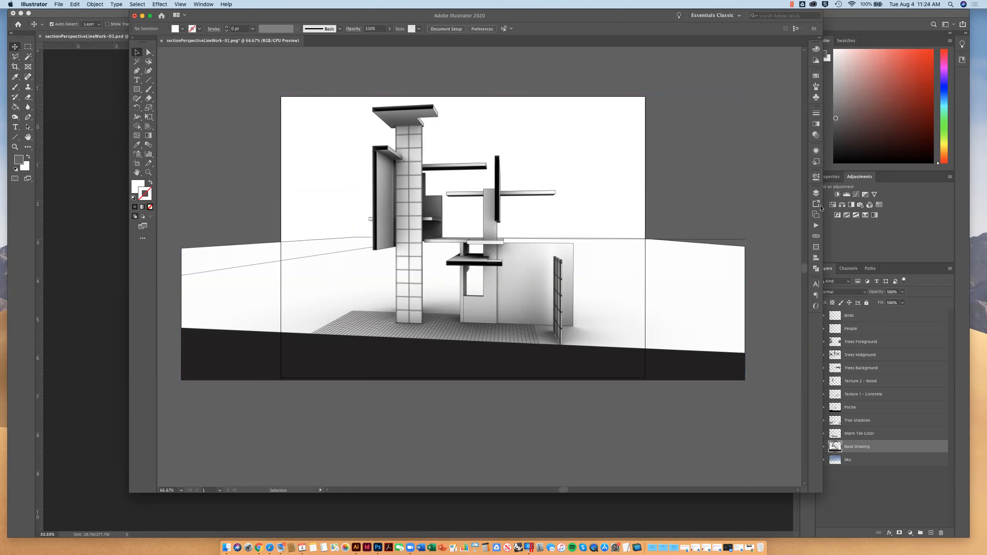
{"action": "left_click", "coordinate": [817, 193]}
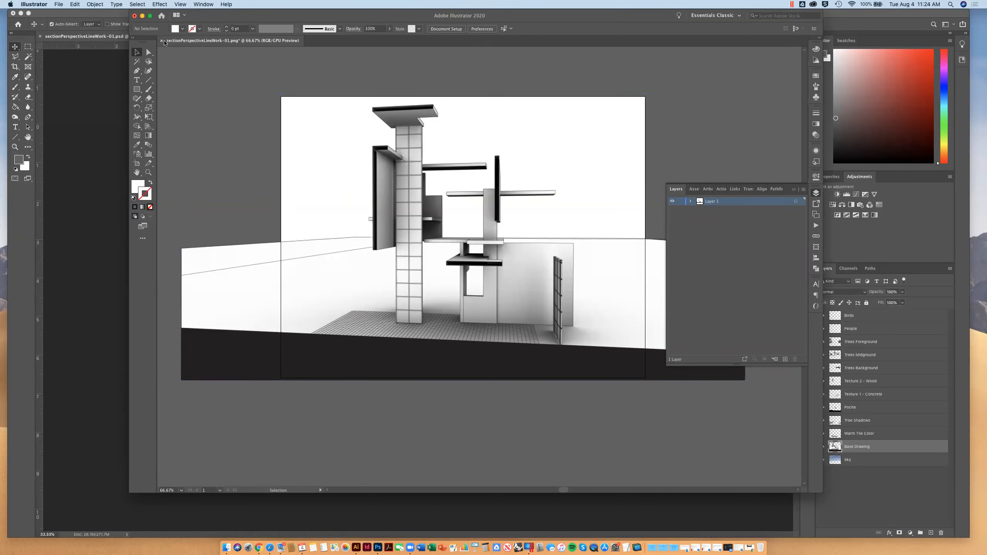
Close the PNG render without saving and open sectionPerspectiveLineWork.ai from the Home screen.
{"action": "left_click", "coordinate": [162, 40]}
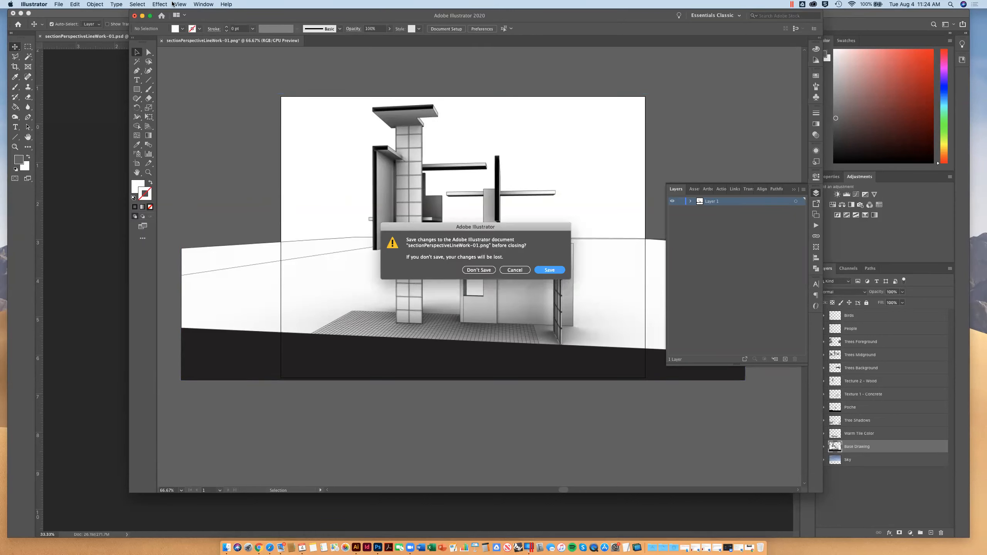
{"action": "left_click", "coordinate": [479, 270]}
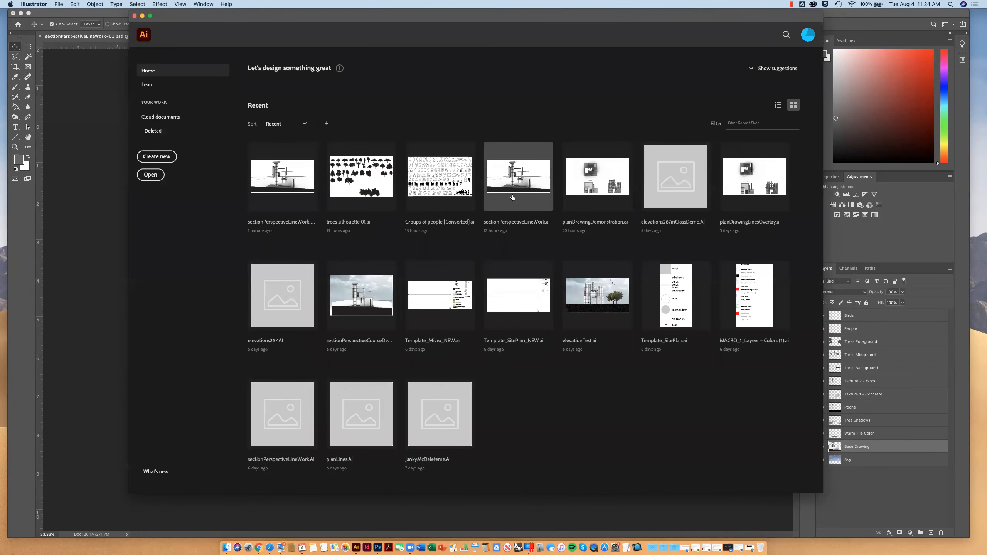
{"action": "left_click", "coordinate": [521, 184]}
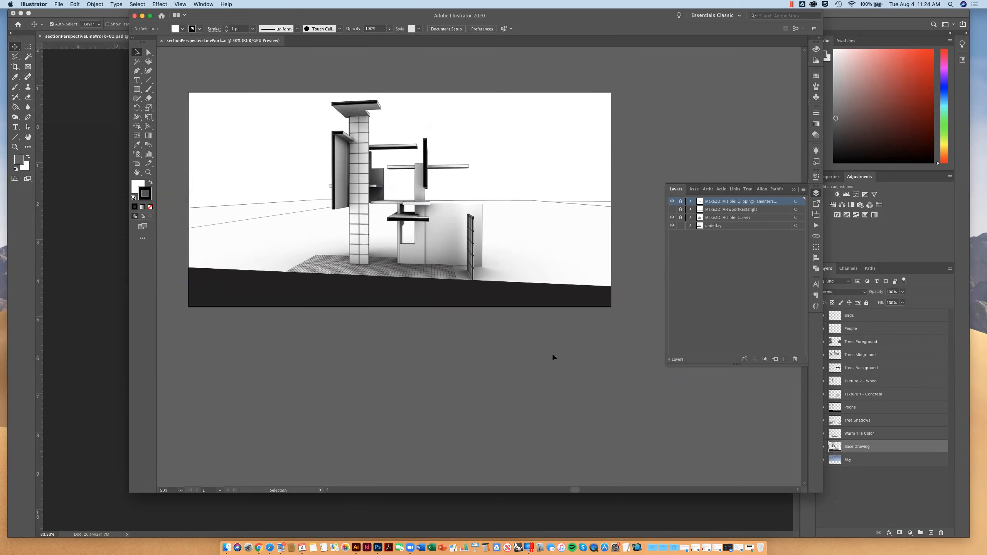
Zoom in on the mid-level slab, toggling the shaded underlay off and on to inspect the linework.
{"action": "scroll", "coordinate": [499, 349], "scroll_direction": "up", "scroll_amount": 5}
{"action": "scroll", "coordinate": [499, 349], "scroll_direction": "left", "scroll_amount": 3}
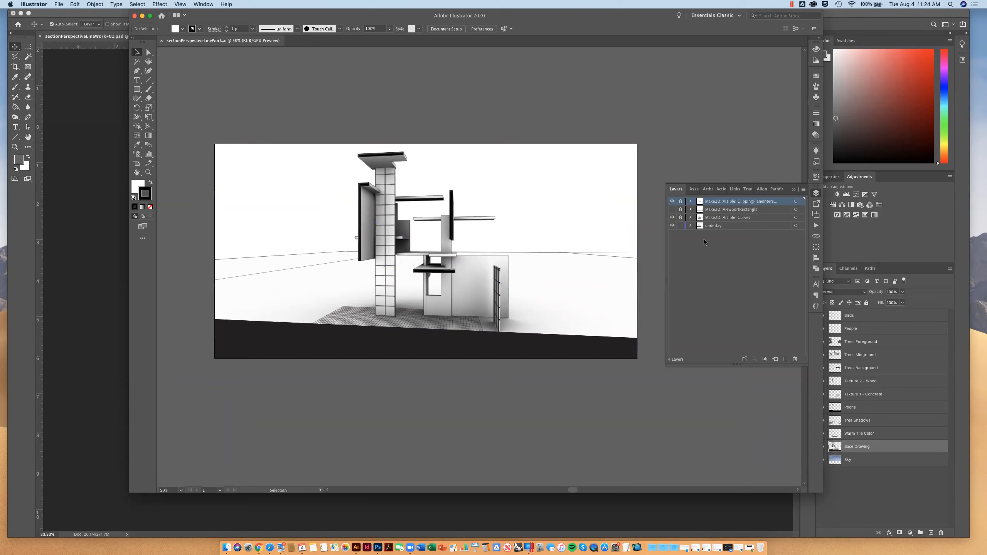
{"action": "left_click", "coordinate": [672, 226]}
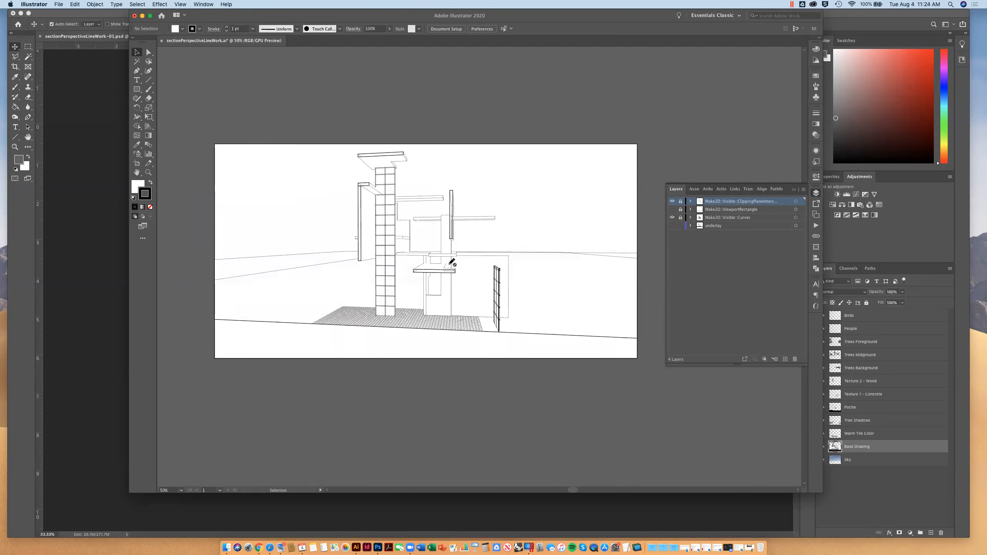
{"action": "key", "text": "super+equal"}
{"action": "key", "text": "super+equal"}
{"action": "key", "text": "super+equal"}
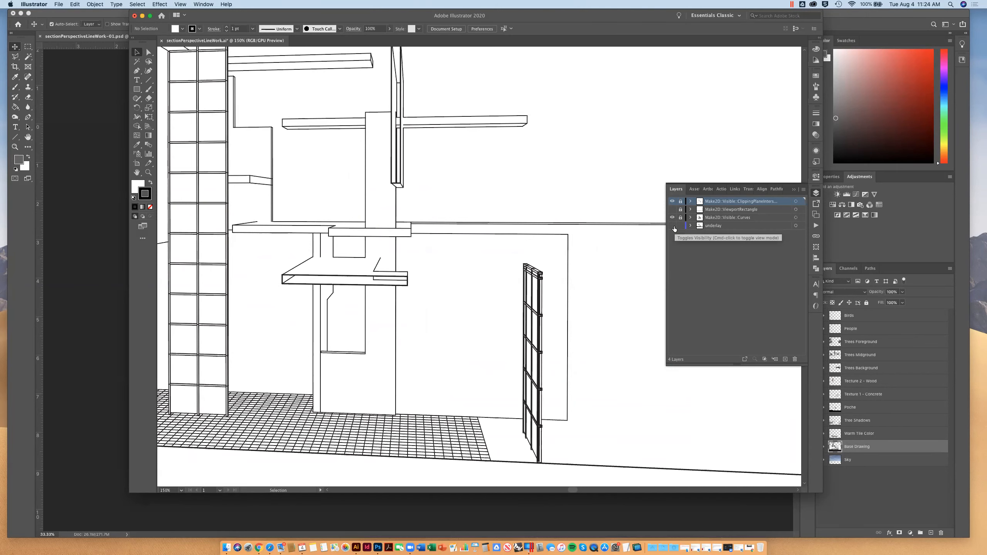
{"action": "left_click", "coordinate": [673, 225]}
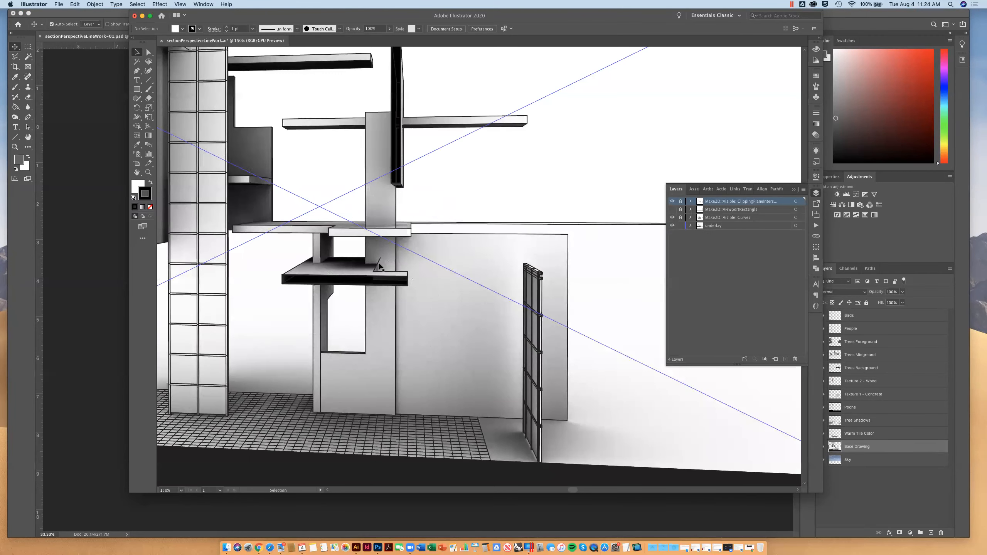
{"action": "key", "text": "super+equal"}
{"action": "key", "text": "super+equal"}
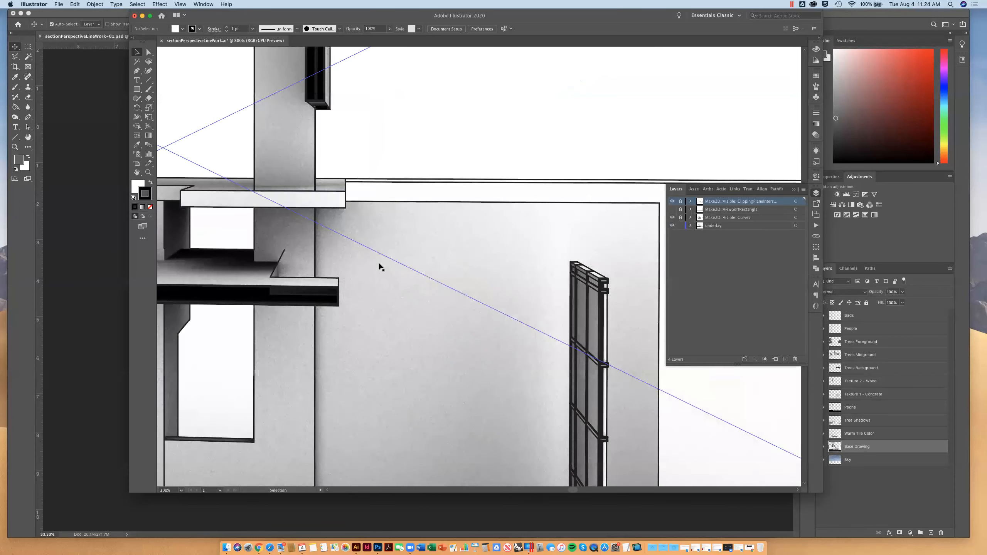
Unlock the linework, ViewportRectangle and Curves layers and shorten the stray diagonal stub at the slab.
{"action": "left_click", "coordinate": [681, 210]}
{"action": "left_click", "coordinate": [681, 218]}
{"action": "left_click", "coordinate": [680, 202]}
{"action": "left_click", "coordinate": [285, 253]}
{"action": "left_click_drag", "start_coordinate": [285, 250], "coordinate": [279, 262]}
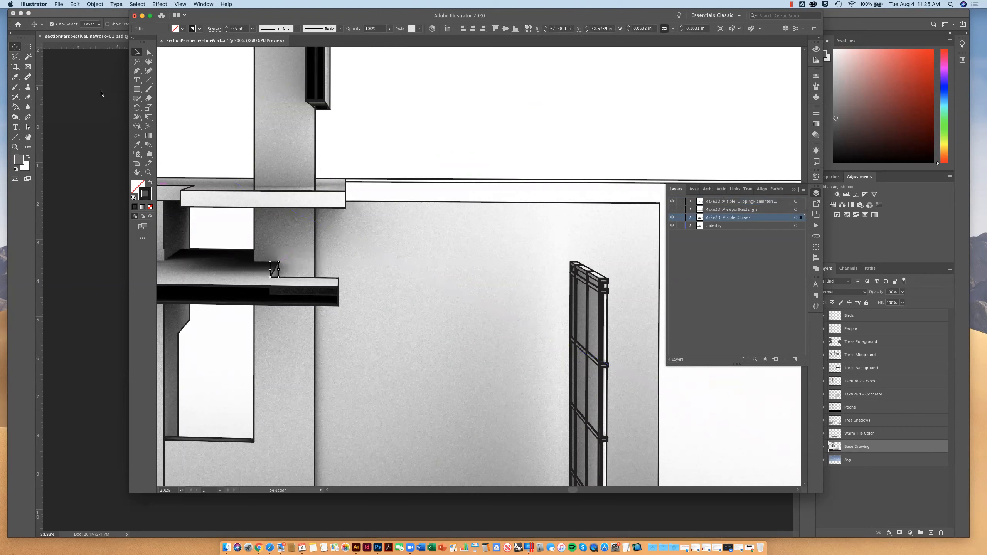
Zoom out to the whole drawing, clear the selection and collapse the Layers panel.
{"action": "left_click", "coordinate": [386, 138]}
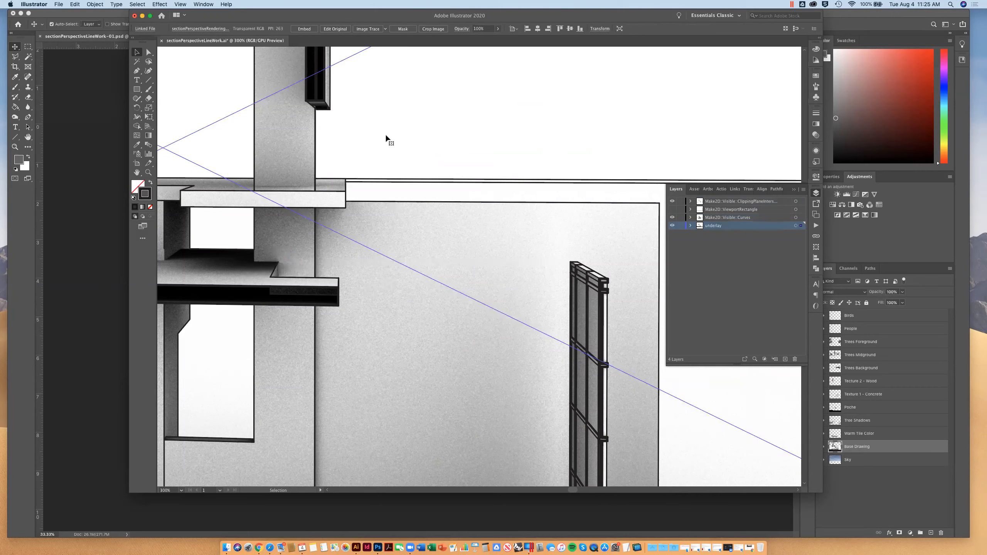
{"action": "key", "text": "super+minus"}
{"action": "key", "text": "super+minus"}
{"action": "key", "text": "super+minus"}
{"action": "key", "text": "super+minus"}
{"action": "key", "text": "v"}
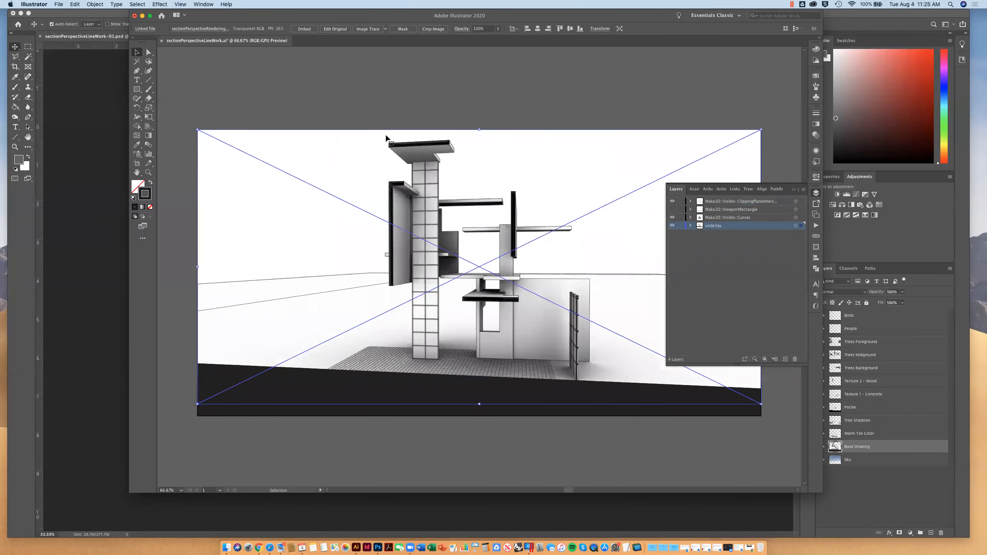
{"action": "left_click", "coordinate": [506, 89]}
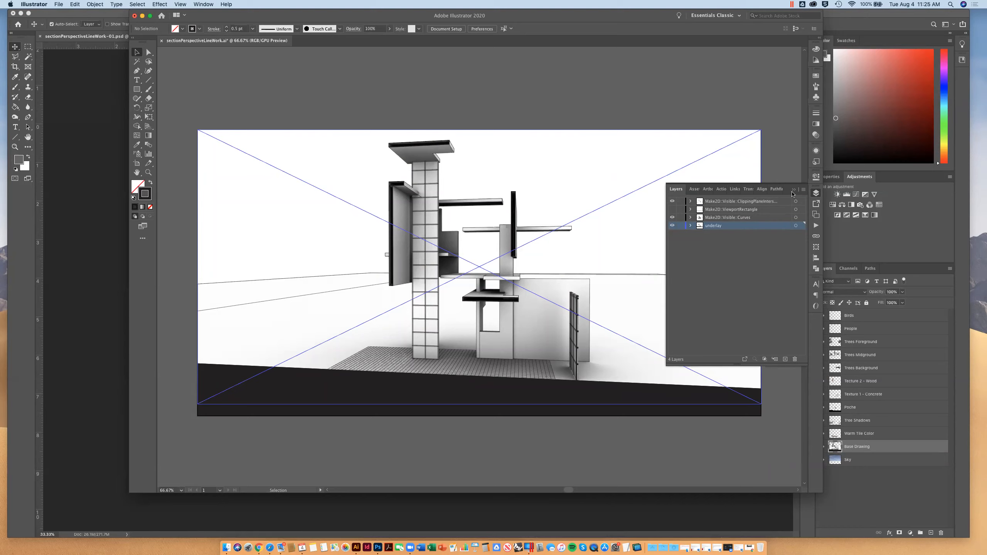
{"action": "left_click", "coordinate": [794, 190]}
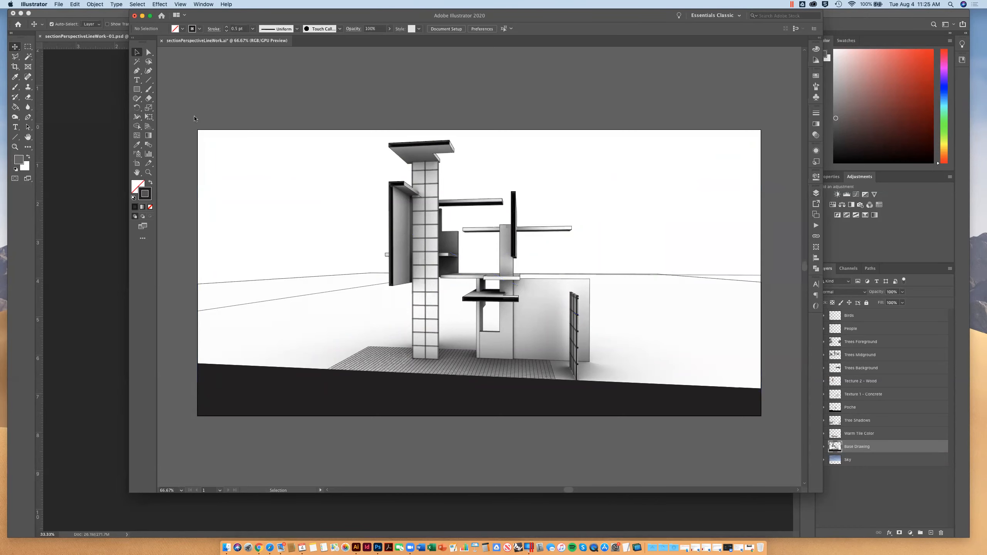
Move the Illustrator window left and enlarge it to fill the screen, then open File > Export.
{"action": "left_click_drag", "start_coordinate": [201, 17], "coordinate": [92, 8]}
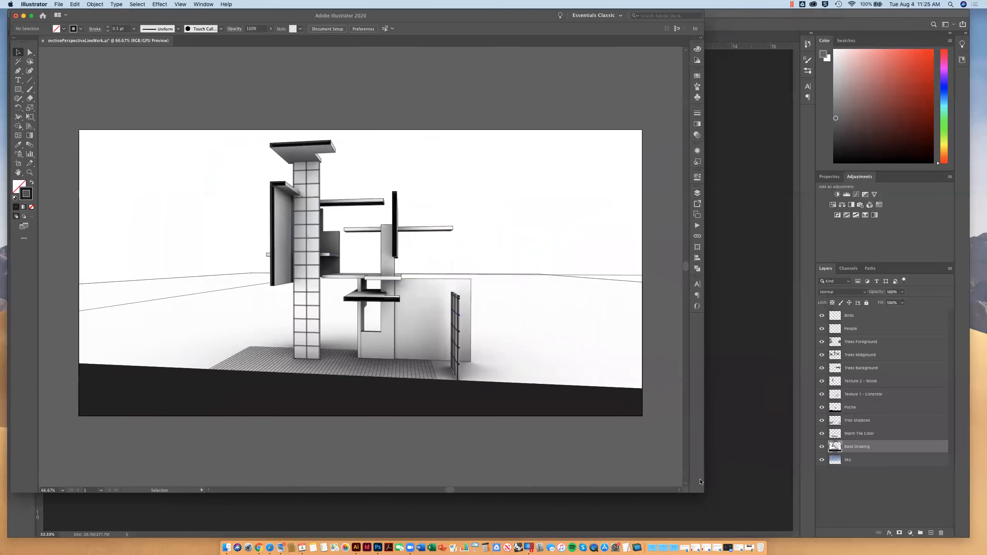
{"action": "left_click_drag", "start_coordinate": [704, 492], "coordinate": [948, 540]}
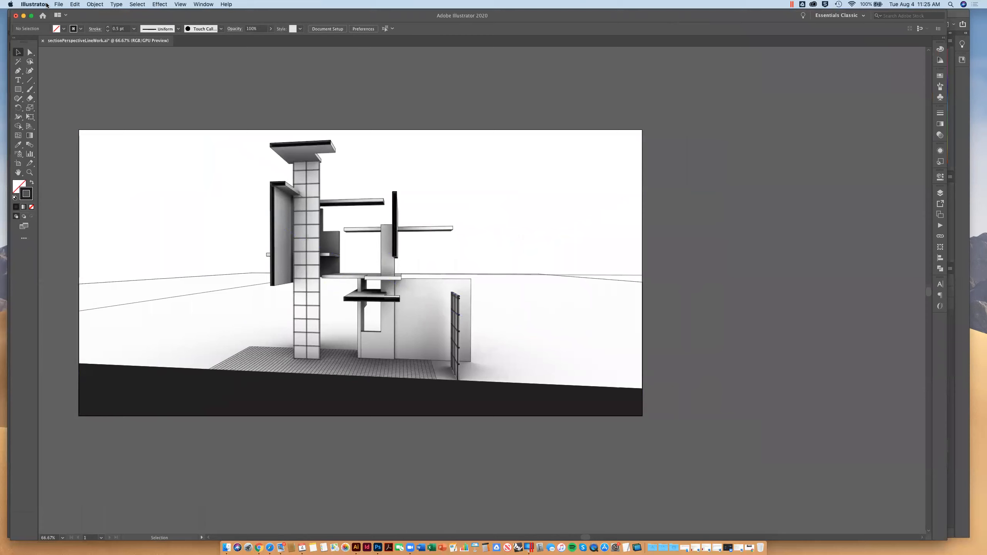
{"action": "left_click", "coordinate": [59, 4]}
{"action": "left_click", "coordinate": [59, 4]}
{"action": "left_click", "coordinate": [58, 4]}
{"action": "mouse_move", "coordinate": [127, 139]}
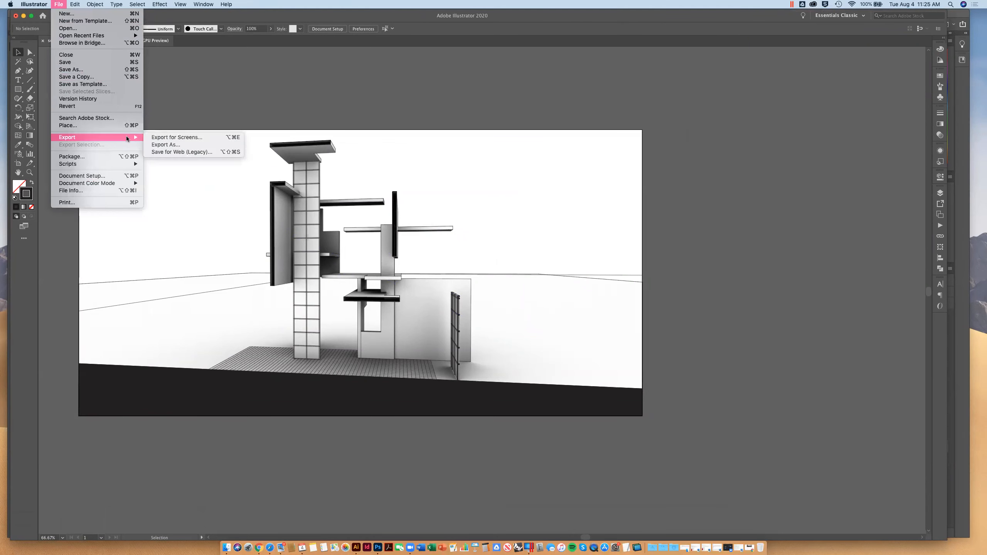
Use Export As to export the drawing as sectionPerspectiveLineWork.png to the Desktop.
{"action": "left_click", "coordinate": [182, 145]}
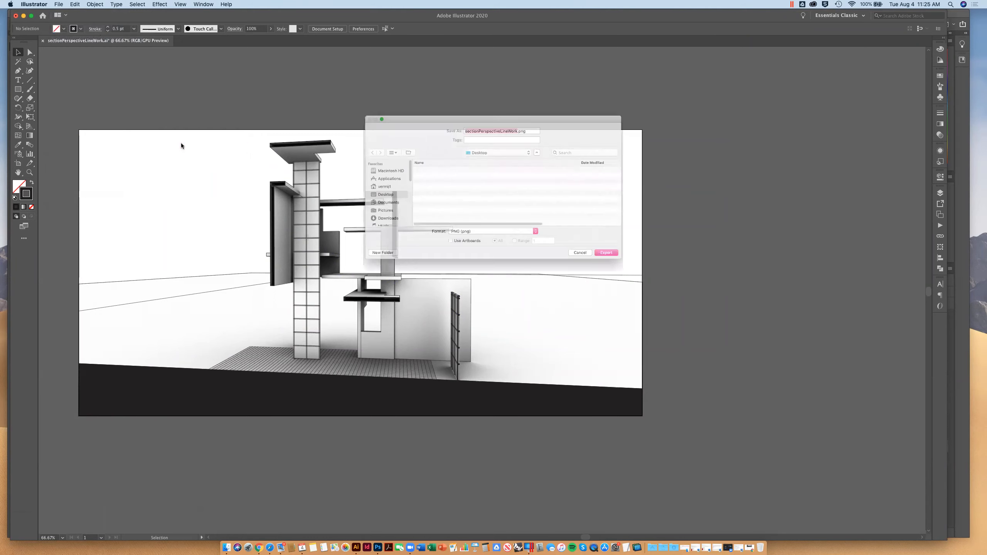
{"action": "left_click", "coordinate": [457, 244]}
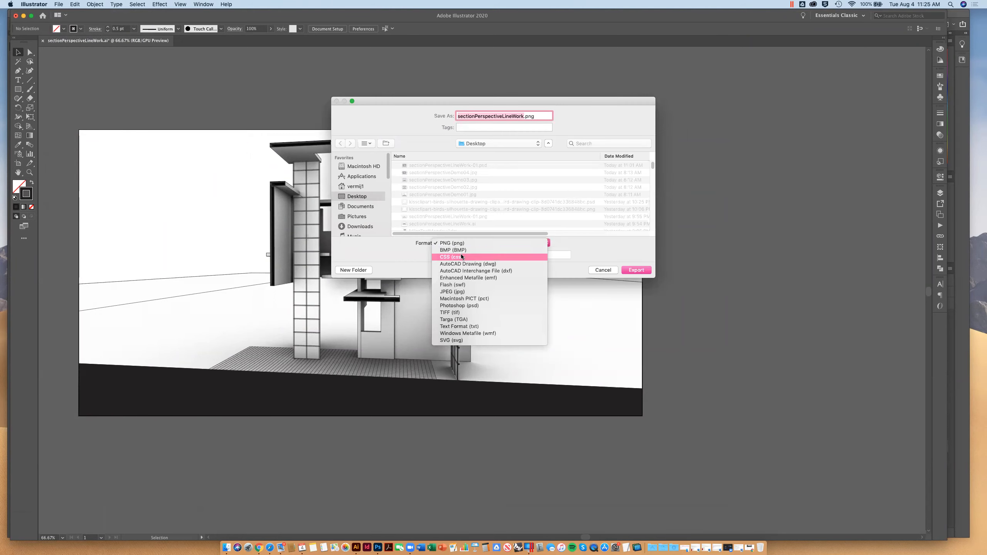
{"action": "left_click", "coordinate": [455, 244]}
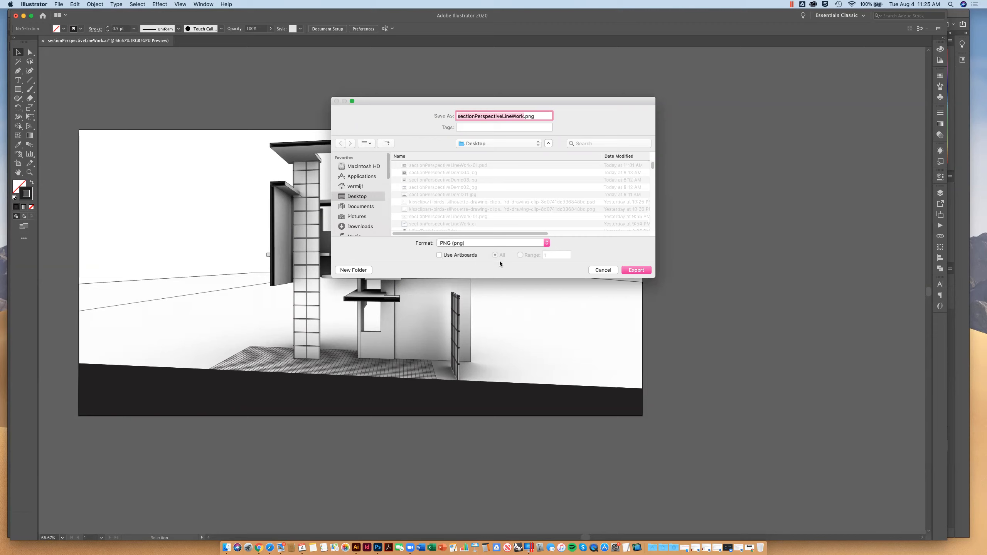
{"action": "left_click", "coordinate": [631, 272]}
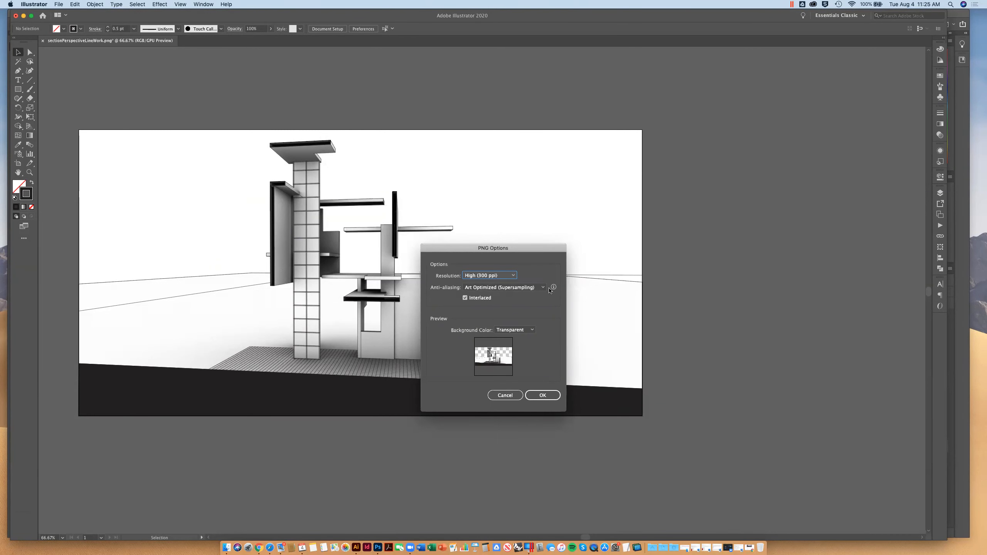
Confirm PNG options of High (300 ppi), Art Optimized anti-aliasing and Transparent background.
{"action": "left_click", "coordinate": [524, 289]}
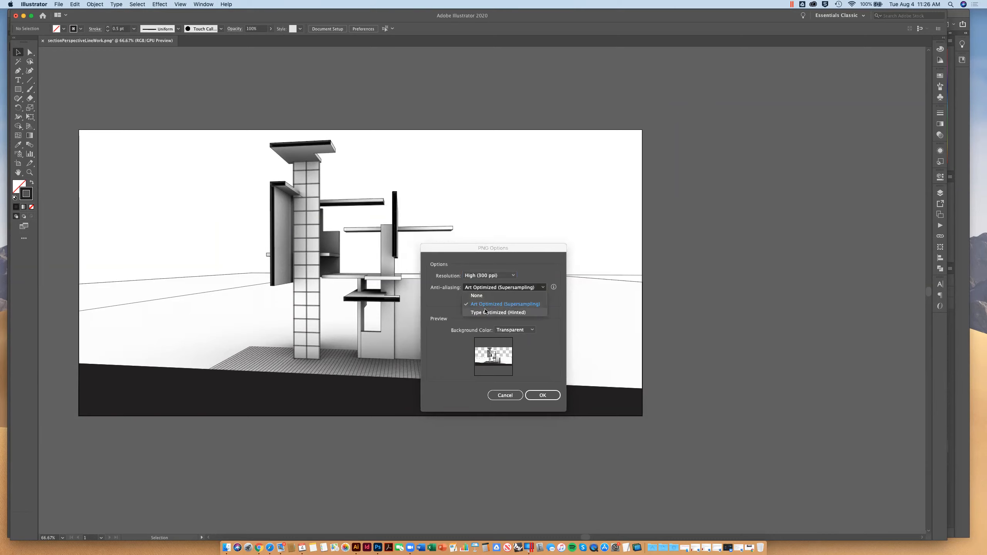
{"action": "left_click", "coordinate": [517, 303]}
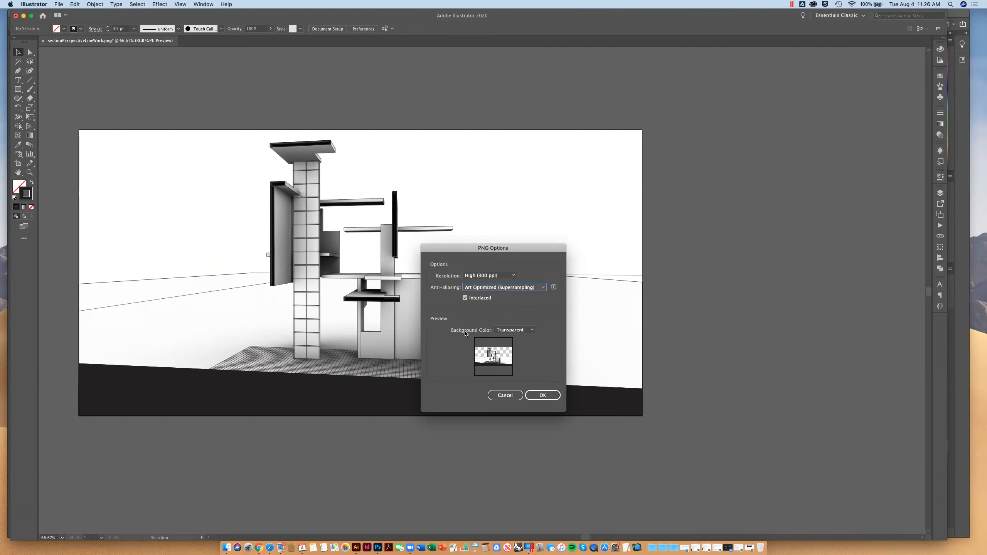
{"action": "left_click", "coordinate": [533, 330]}
{"action": "left_click", "coordinate": [523, 338]}
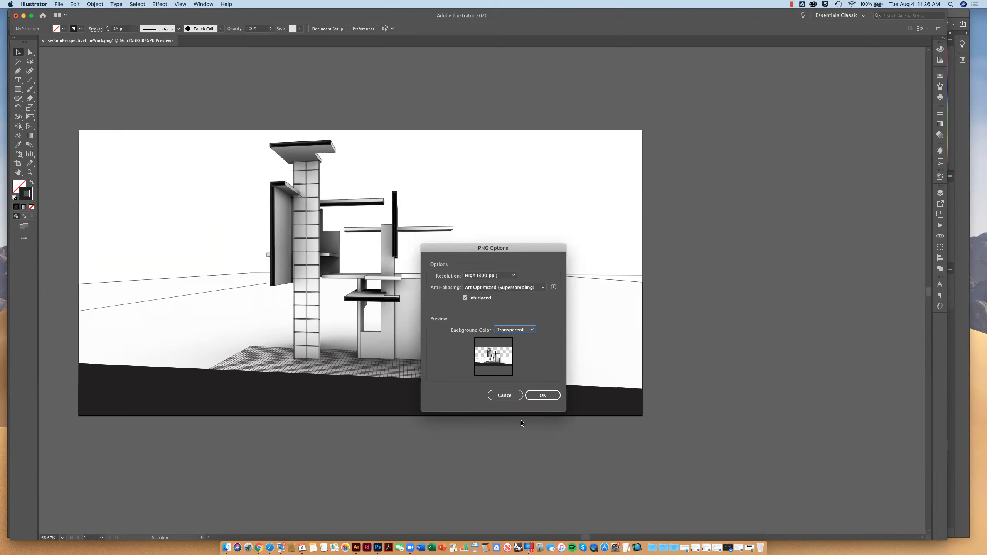
{"action": "left_click", "coordinate": [539, 400]}
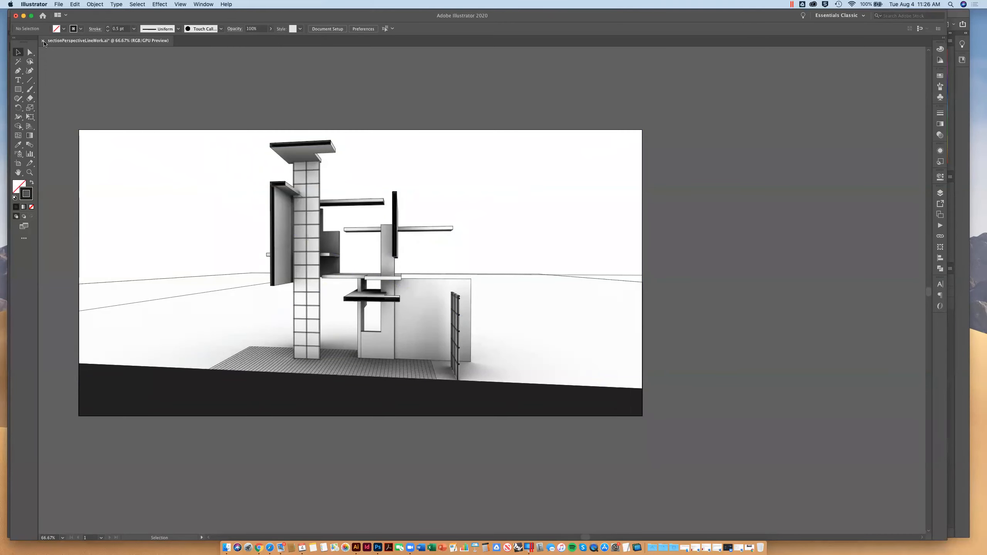
Close the linework document without saving and quit Illustrator.
{"action": "left_click", "coordinate": [43, 41]}
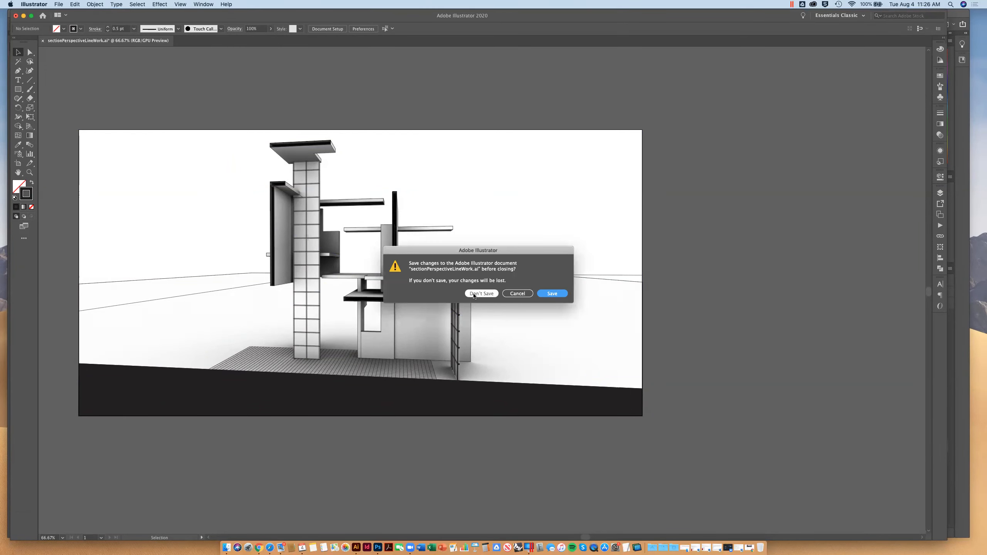
{"action": "left_click", "coordinate": [481, 294]}
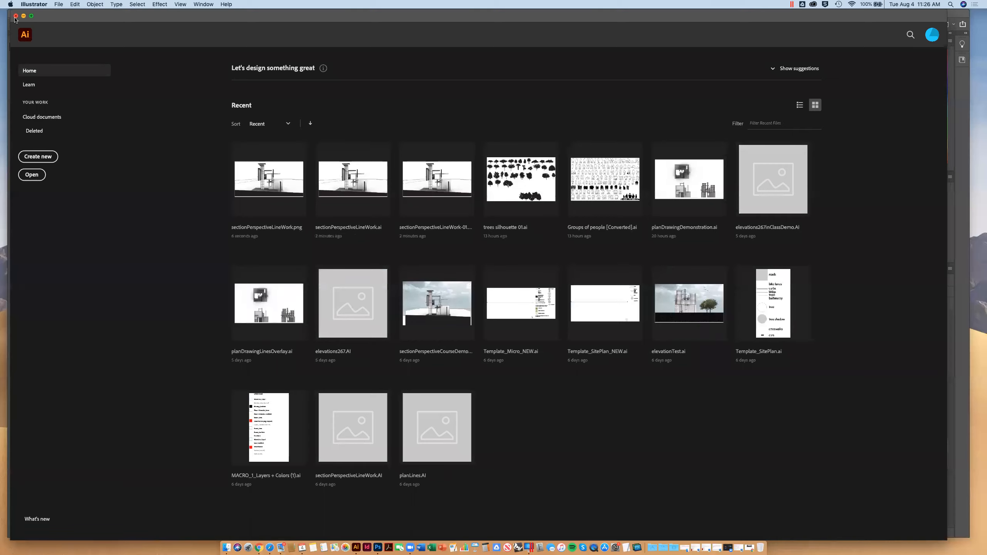
{"action": "left_click", "coordinate": [15, 16]}
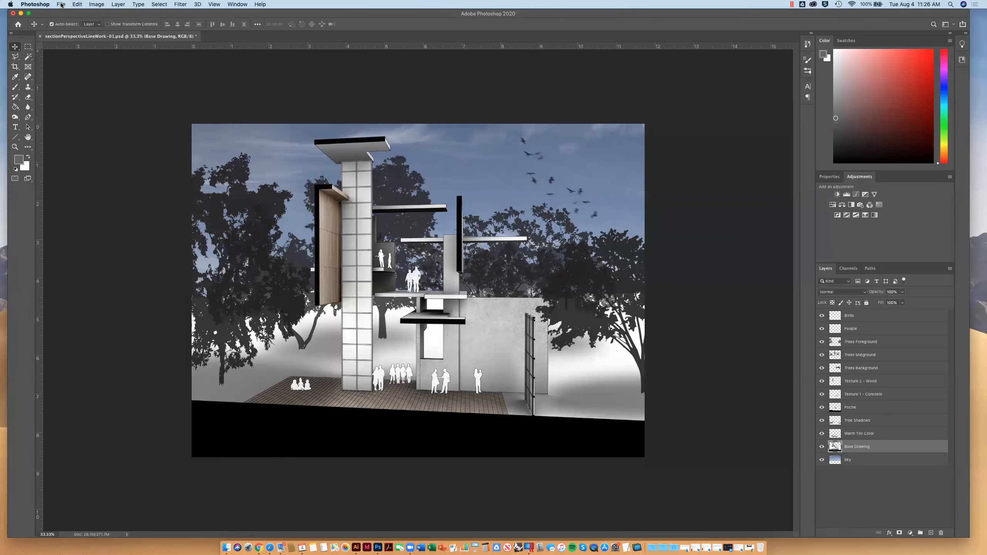
In Photoshop, open sectionPerspectiveLineWork.png from the Desktop.
{"action": "left_click", "coordinate": [61, 4]}
{"action": "left_click", "coordinate": [65, 22]}
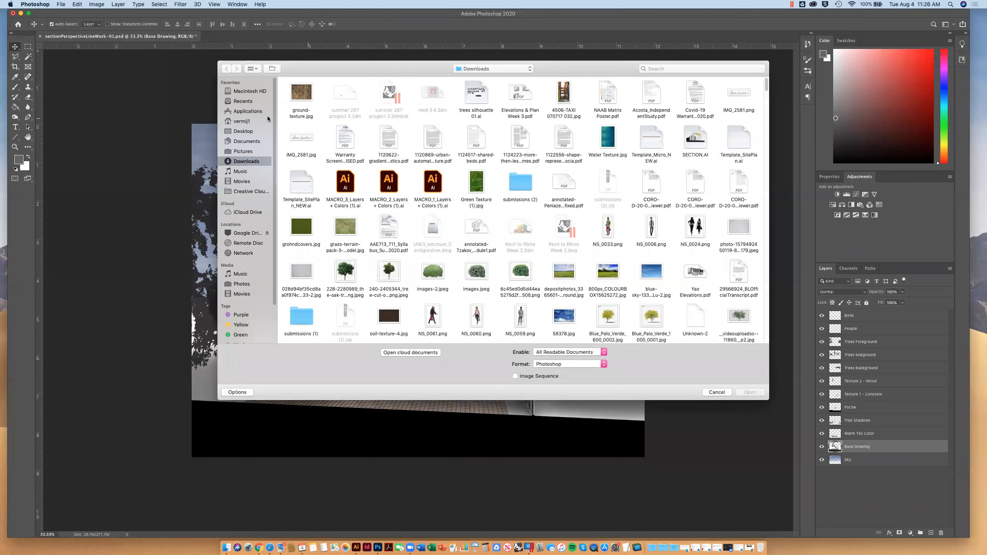
{"action": "left_click", "coordinate": [244, 132]}
{"action": "double_click", "coordinate": [302, 96]}
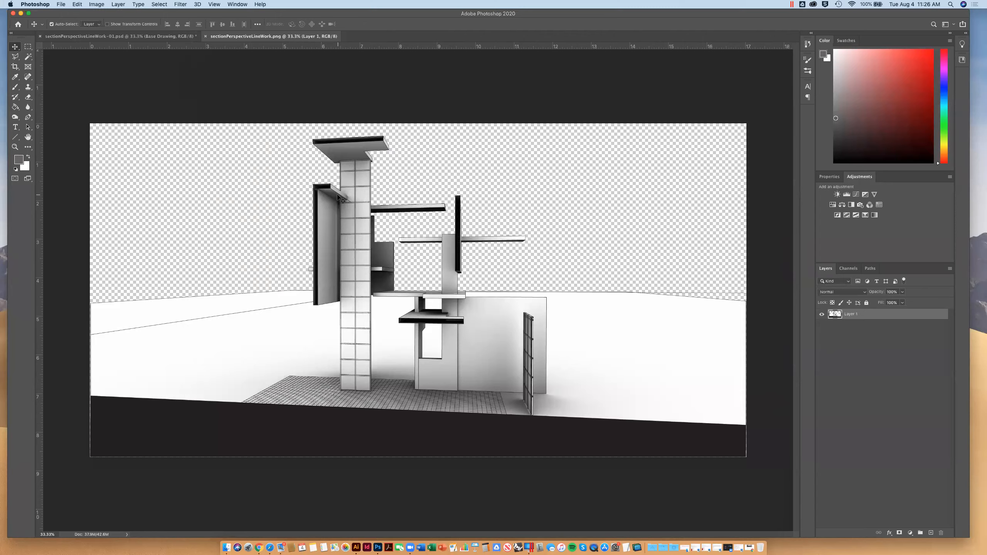
{"action": "key", "text": "super+plus"}
{"action": "key", "text": "super+plus"}
{"action": "key", "text": "super+plus"}
{"action": "key", "text": "super+plus"}
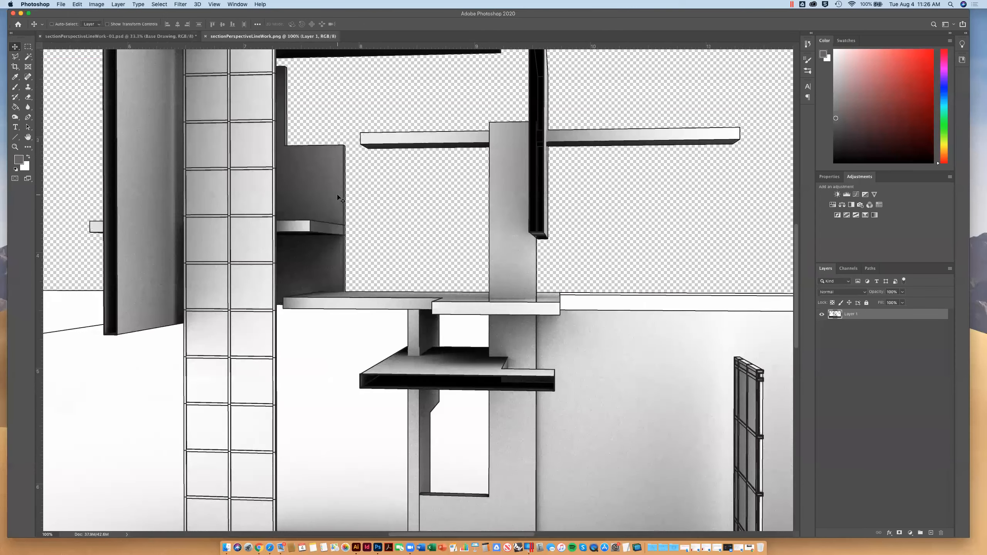
{"action": "key", "text": "super+plus"}
{"action": "key", "text": "super+plus"}
{"action": "key", "text": "super+plus"}
{"action": "key", "text": "super+plus"}
{"action": "key", "text": "super+plus"}
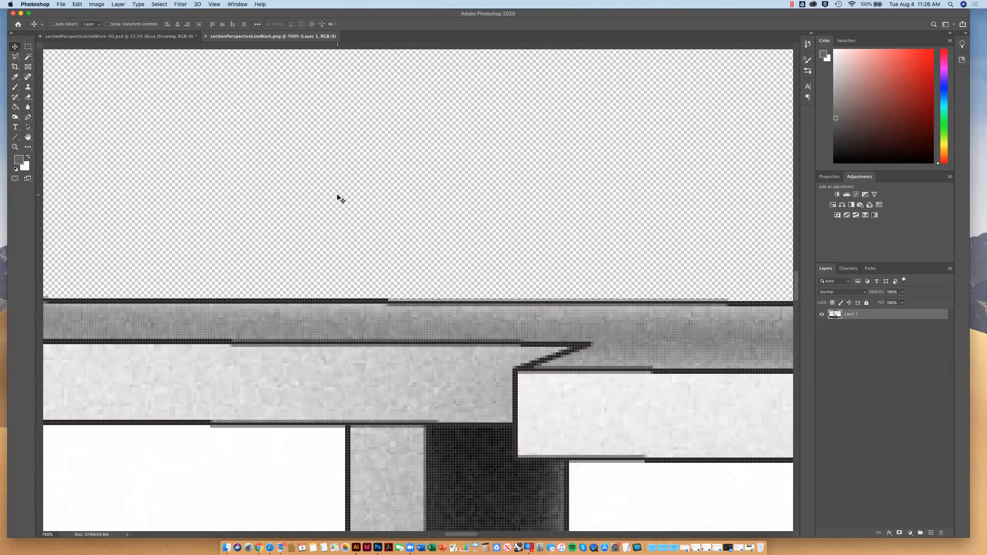
{"action": "key", "text": "super+plus"}
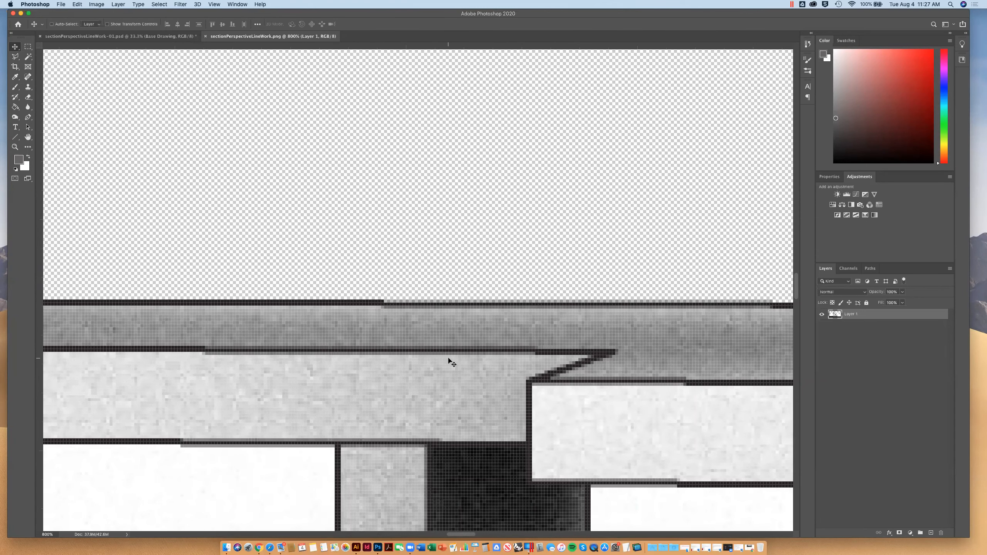
{"action": "key", "text": "super+minus"}
{"action": "key", "text": "super+minus"}
{"action": "key", "text": "super+minus"}
{"action": "key", "text": "super+minus"}
{"action": "key", "text": "super+minus"}
{"action": "key", "text": "super+minus"}
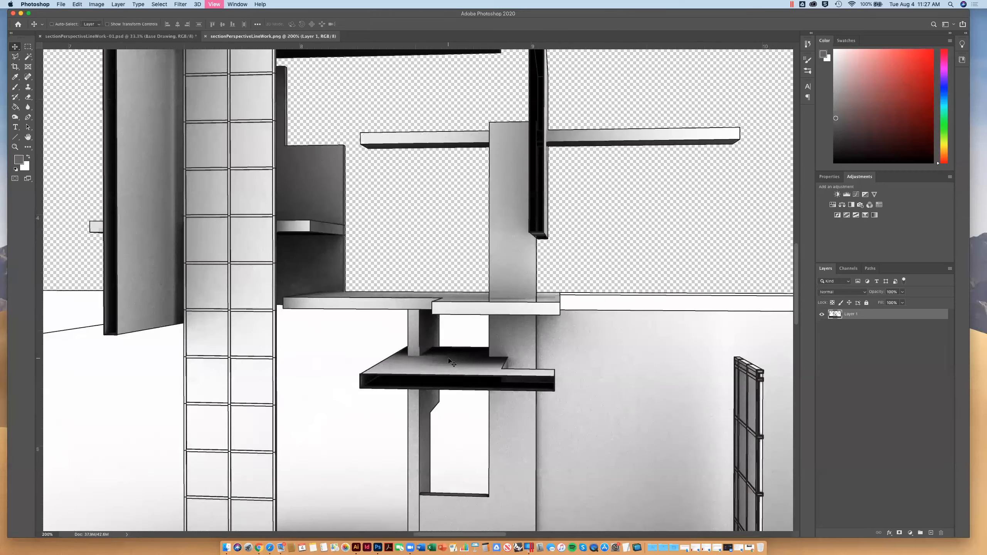
{"action": "key", "text": "super+minus"}
{"action": "key", "text": "super+minus"}
{"action": "key", "text": "super+minus"}
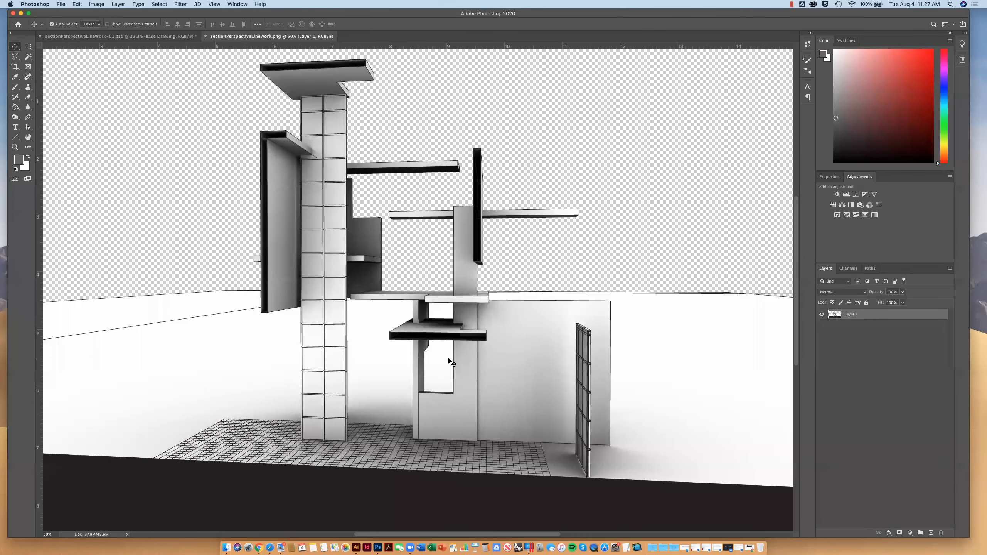
{"action": "key", "text": "super+minus"}
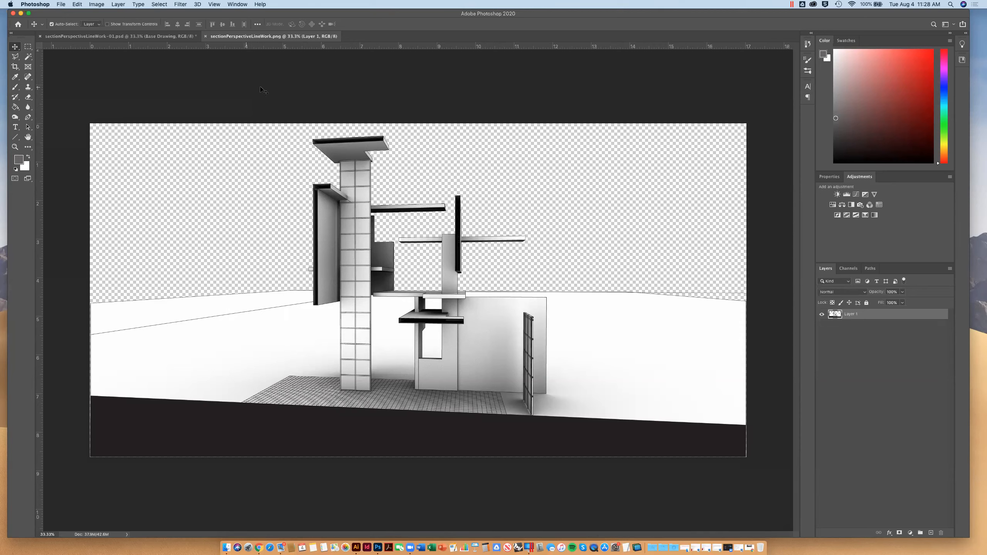
{"action": "mouse_move", "coordinate": [284, 15]}
{"action": "left_mouse_down"}
{"action": "mouse_move", "coordinate": [280, 52]}
{"action": "mouse_move", "coordinate": [282, 17]}
{"action": "left_mouse_up"}
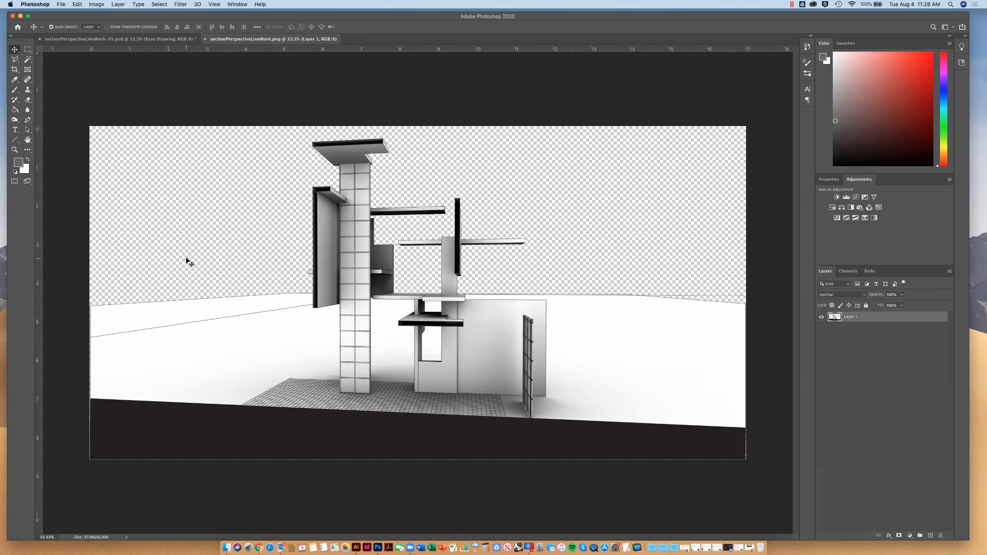
Scroll through the Project 4 workflow list on the Canvas Module 4 page, then go back to Photoshop.
{"action": "left_click", "coordinate": [748, 544]}
{"action": "scroll", "coordinate": [565, 276], "scroll_direction": "up", "scroll_amount": 15}
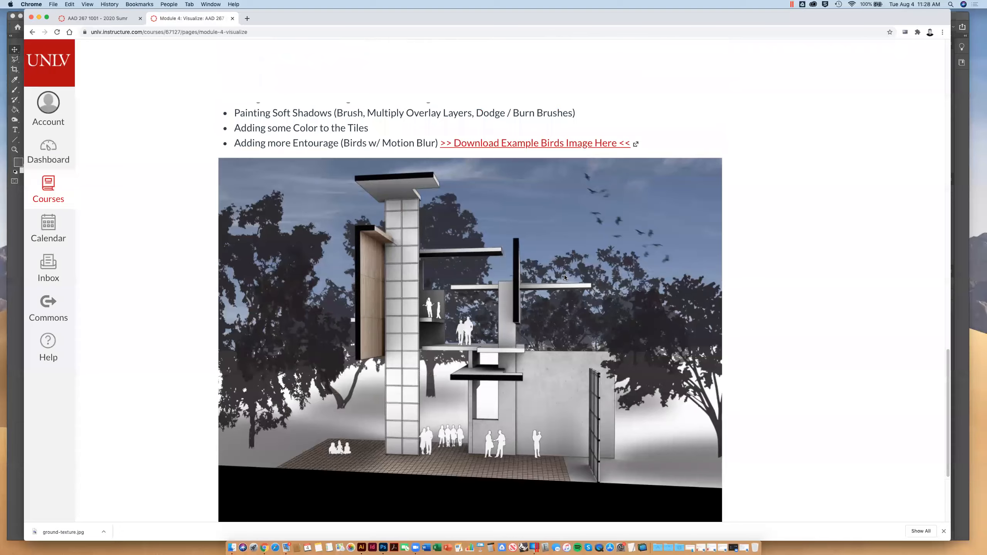
{"action": "scroll", "coordinate": [565, 278], "scroll_direction": "up", "scroll_amount": 8}
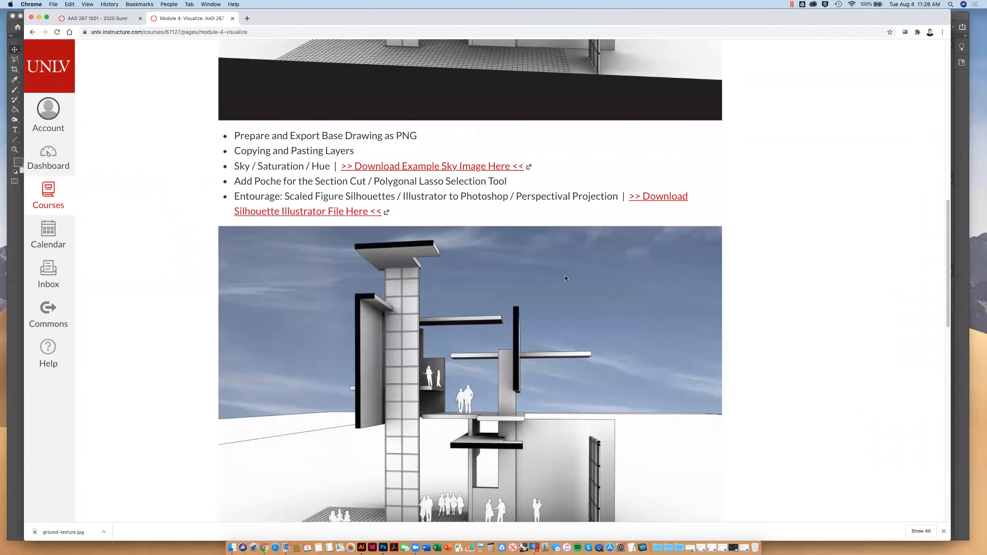
{"action": "scroll", "coordinate": [507, 281], "scroll_direction": "up", "scroll_amount": 10}
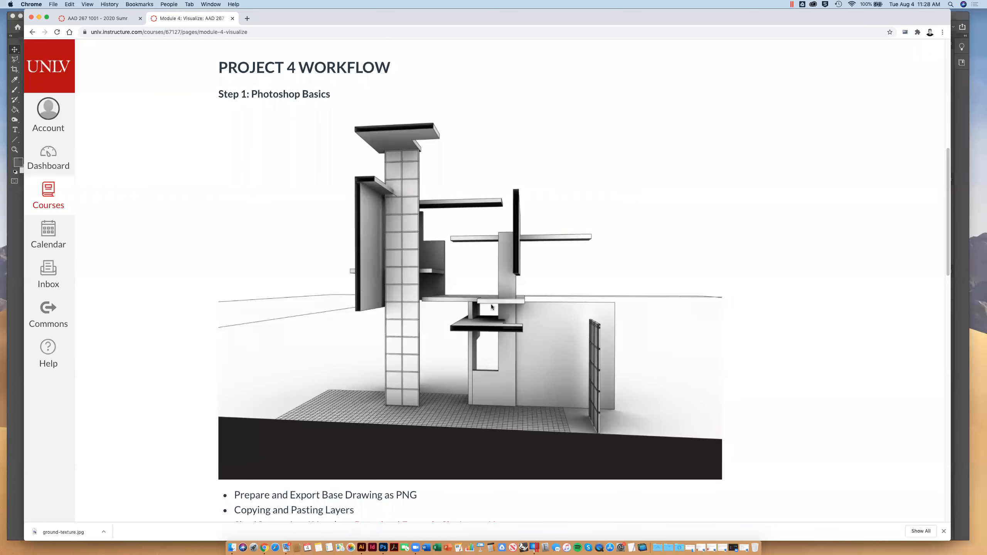
{"action": "scroll", "coordinate": [597, 284], "scroll_direction": "down", "scroll_amount": 3}
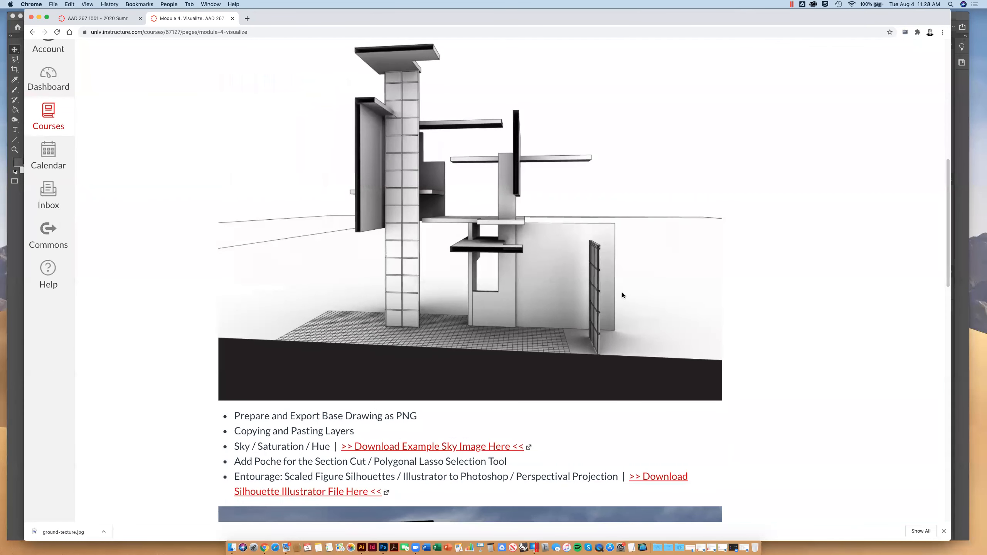
{"action": "scroll", "coordinate": [621, 293], "scroll_direction": "down", "scroll_amount": 1}
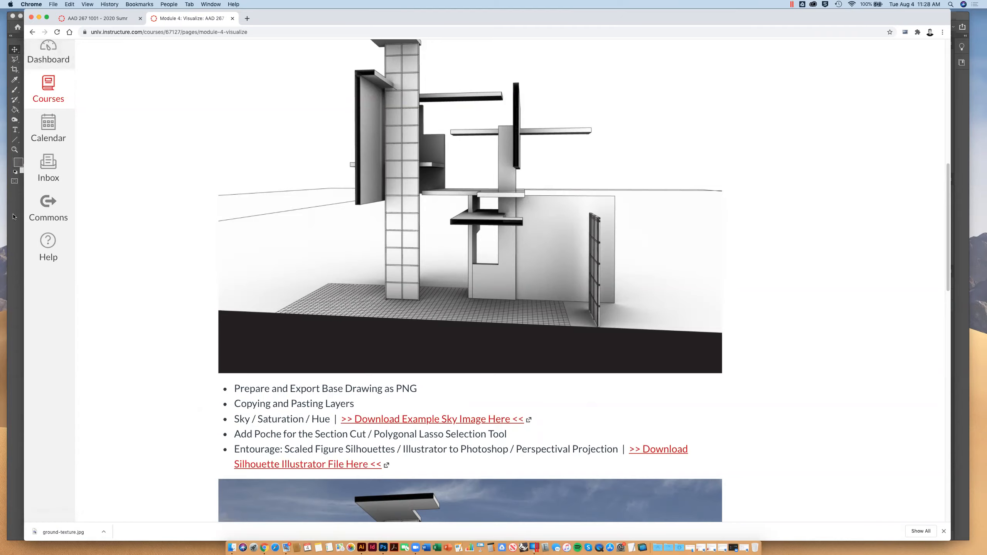
{"action": "key", "text": "super+Tab"}
{"action": "left_click", "coordinate": [108, 76]}
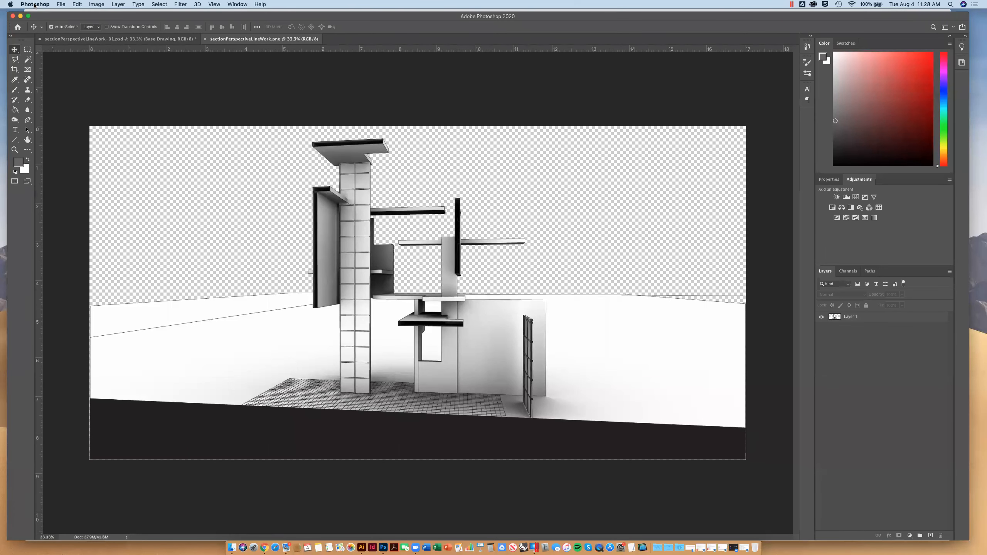
Open the blue-sky JPG through File > Open and zoom out to see the whole photo.
{"action": "left_click", "coordinate": [61, 4]}
{"action": "left_click", "coordinate": [70, 21]}
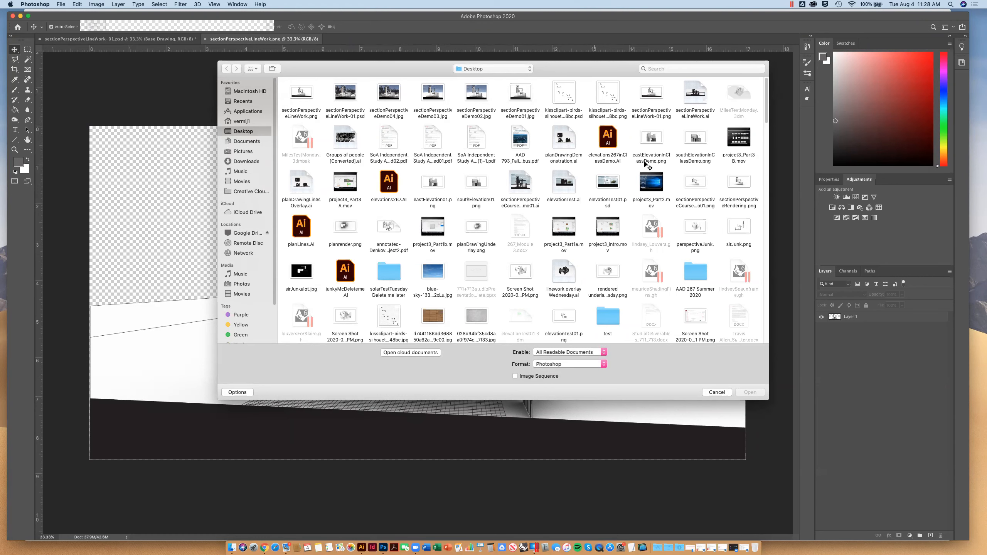
{"action": "scroll", "coordinate": [711, 218], "scroll_direction": "down", "scroll_amount": 3}
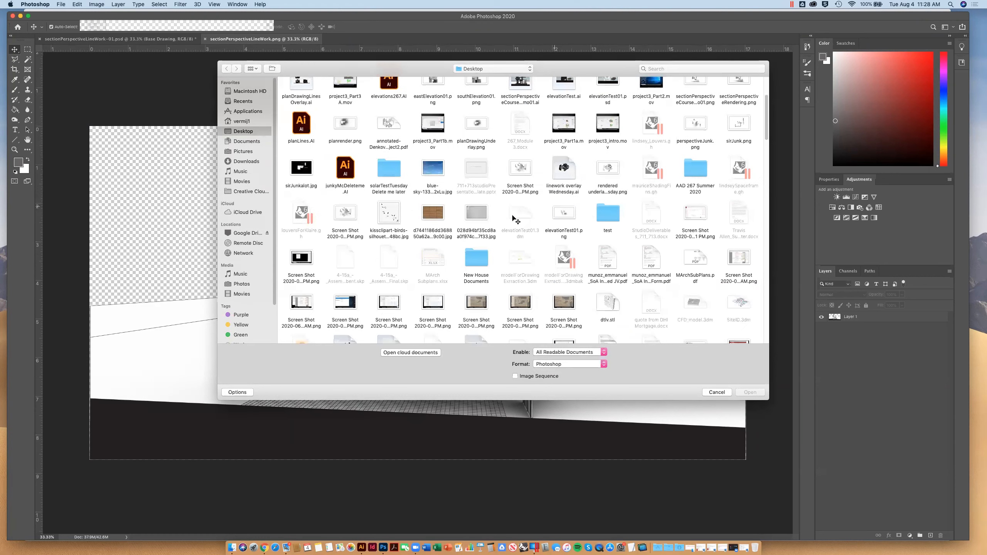
{"action": "double_click", "coordinate": [433, 170]}
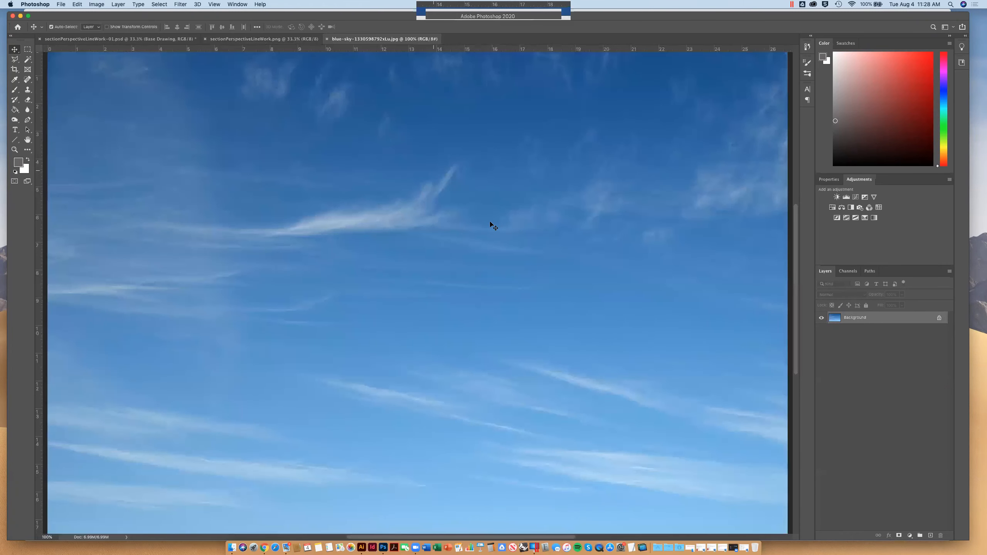
{"action": "key", "text": "super+minus"}
{"action": "key", "text": "super+minus"}
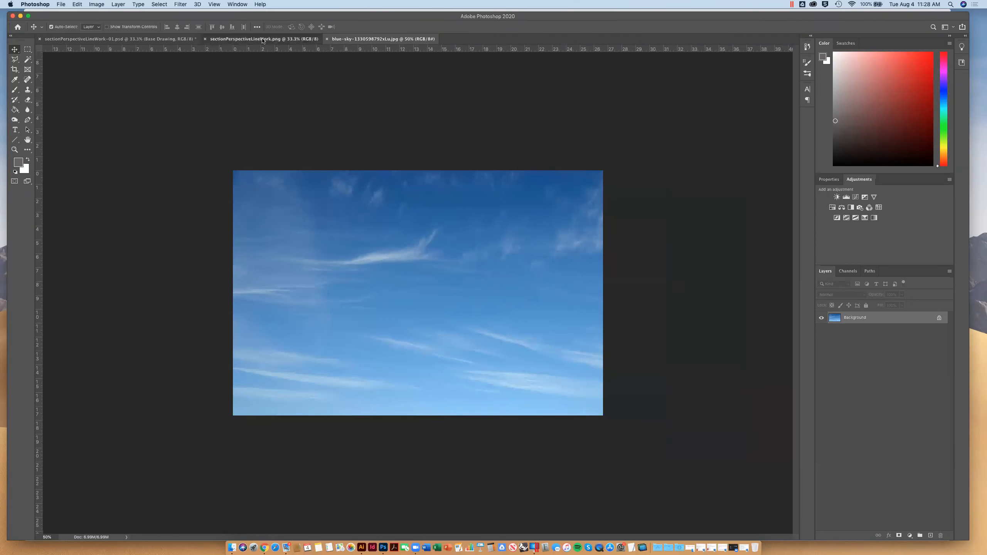
Compare the line-work document, the finished example composite and the blue-sky photo.
{"action": "left_click", "coordinate": [274, 40]}
{"action": "left_click", "coordinate": [190, 42]}
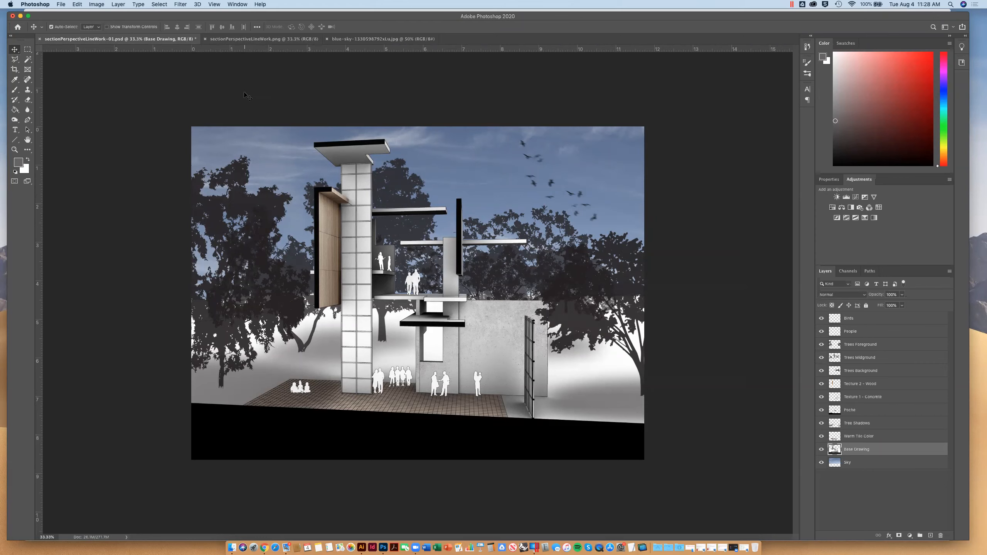
{"action": "left_click", "coordinate": [251, 41]}
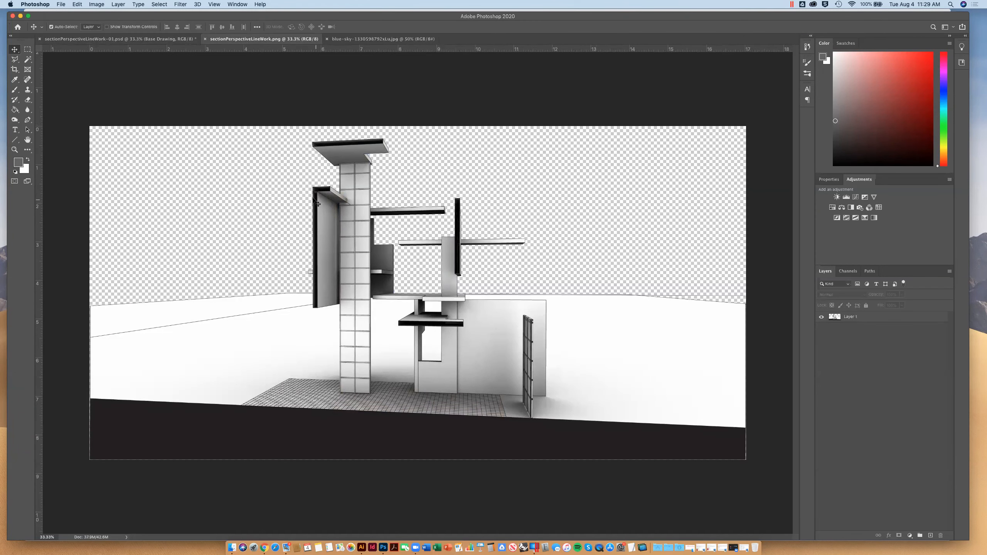
{"action": "left_click", "coordinate": [363, 39]}
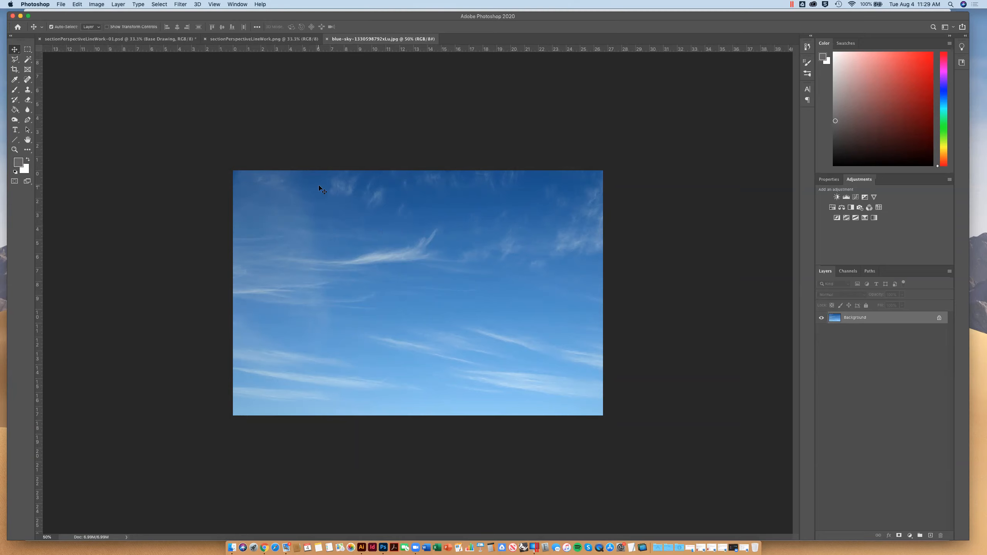
{"action": "left_click", "coordinate": [264, 39]}
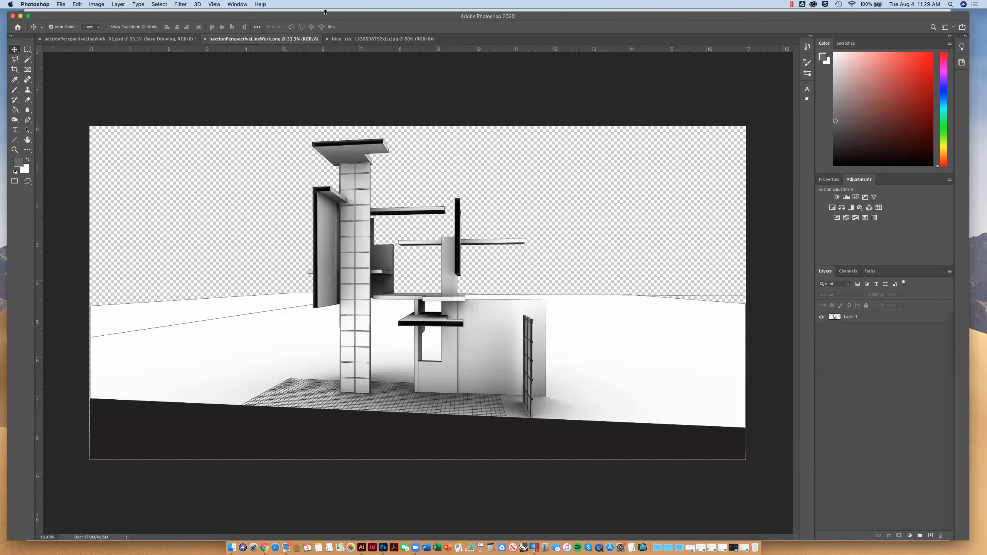
{"action": "left_click", "coordinate": [342, 39]}
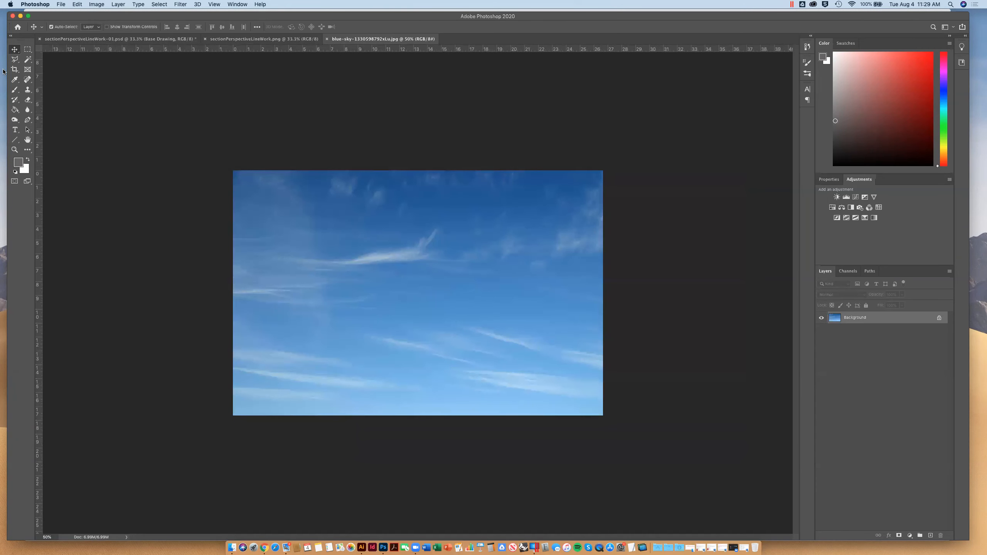
Select the entire sky photo with the Rectangular Marquee, then return to the line-work PNG.
{"action": "left_click", "coordinate": [28, 50]}
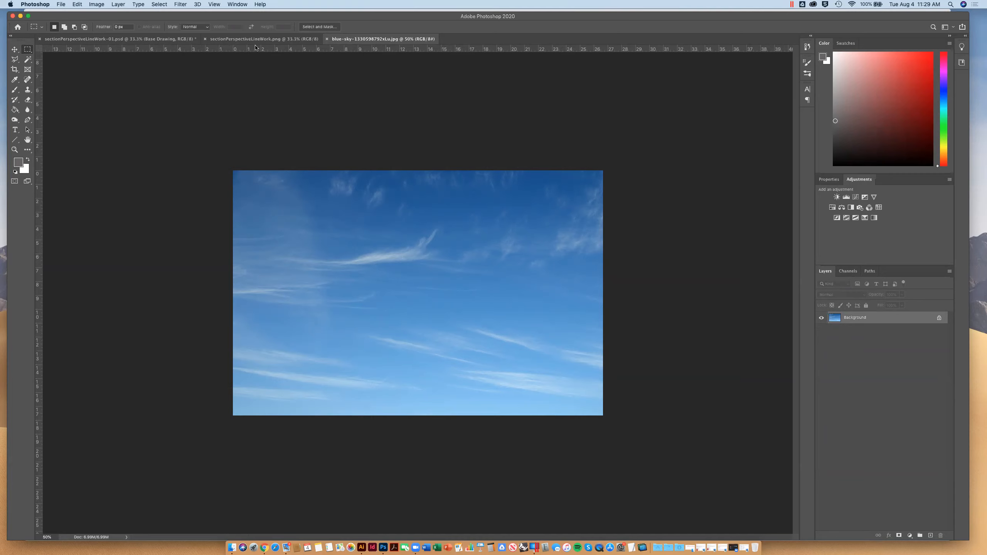
{"action": "left_click", "coordinate": [15, 50]}
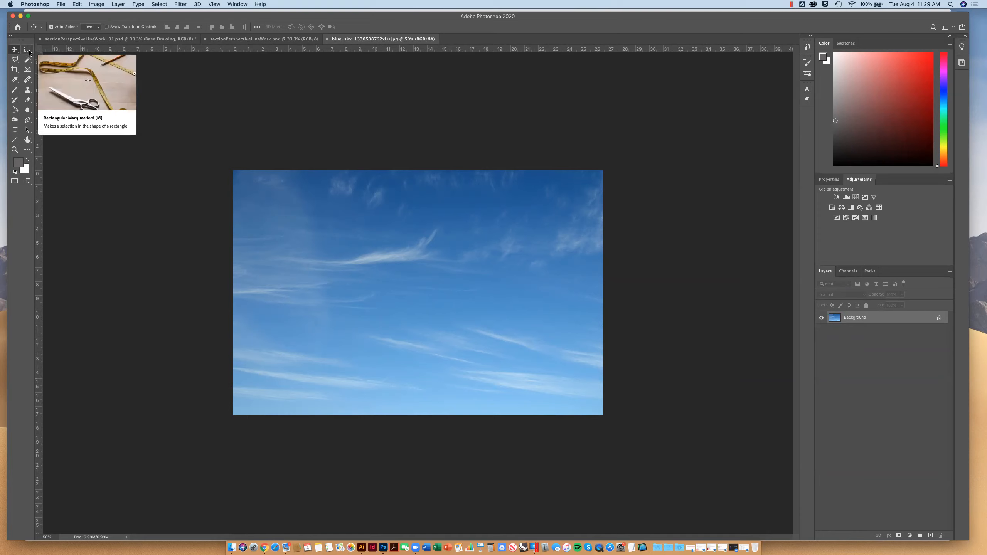
{"action": "left_click", "coordinate": [28, 50]}
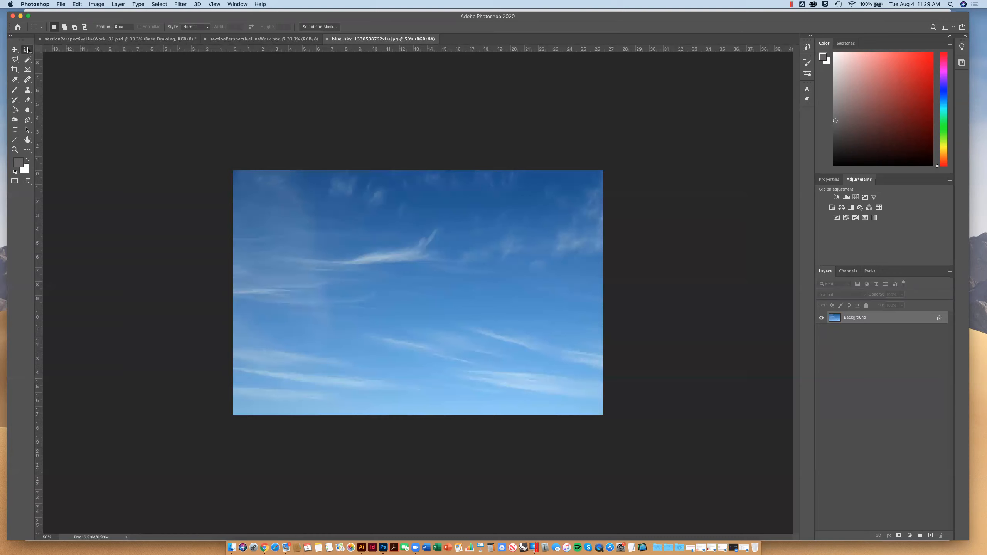
{"action": "left_click_drag", "start_coordinate": [233, 162], "coordinate": [645, 447]}
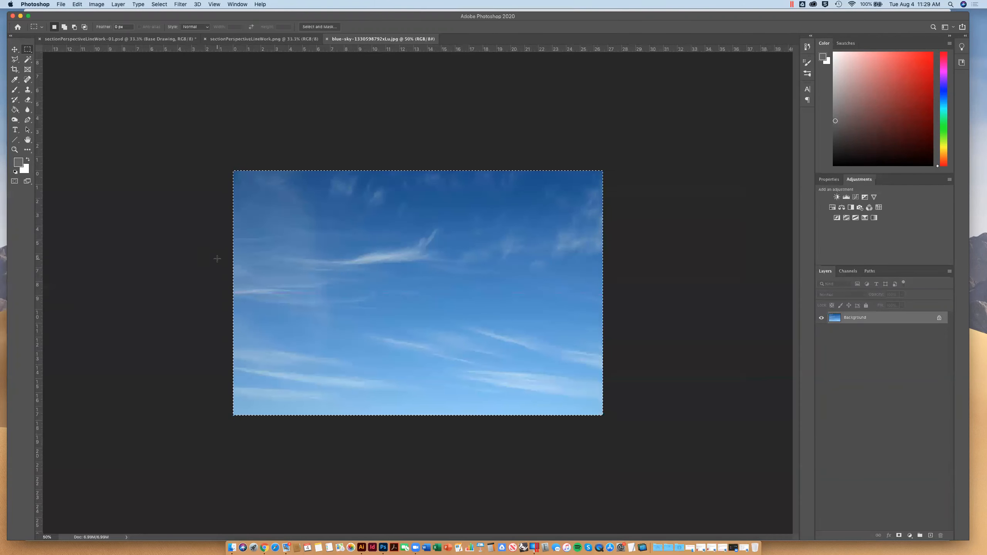
{"action": "left_click", "coordinate": [264, 38]}
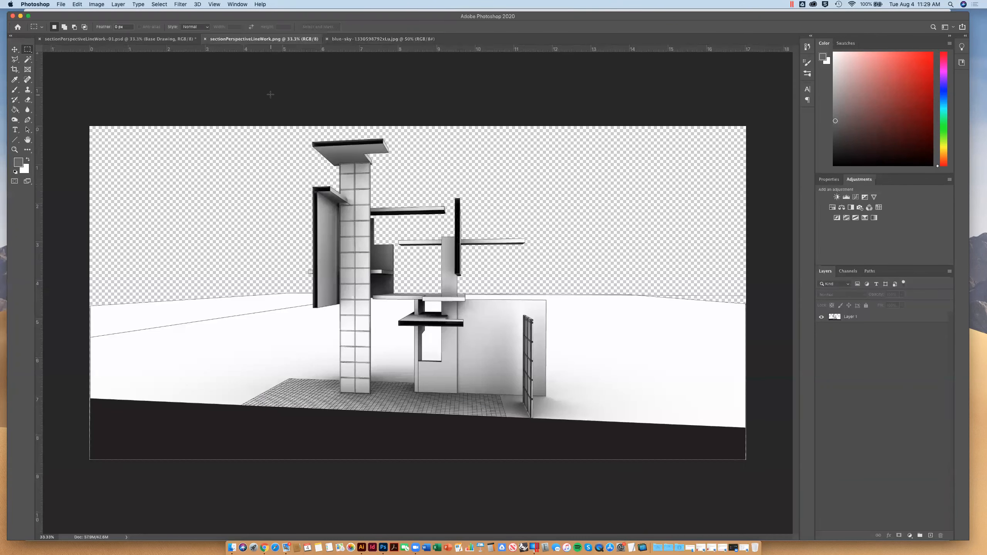
Paste the sky as Layer 2, then reselect the whole sky image in its own document.
{"action": "key", "text": "super+v"}
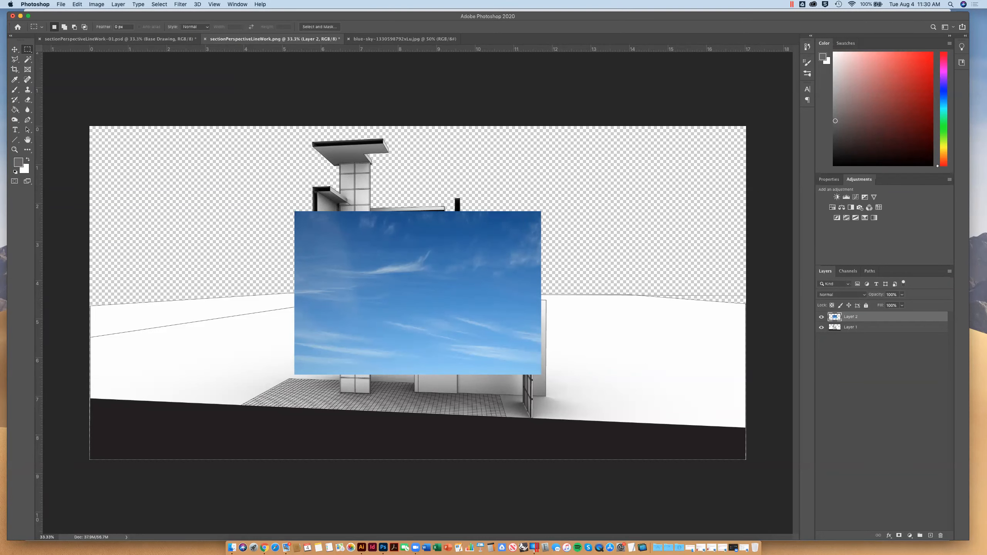
{"action": "left_click", "coordinate": [360, 43]}
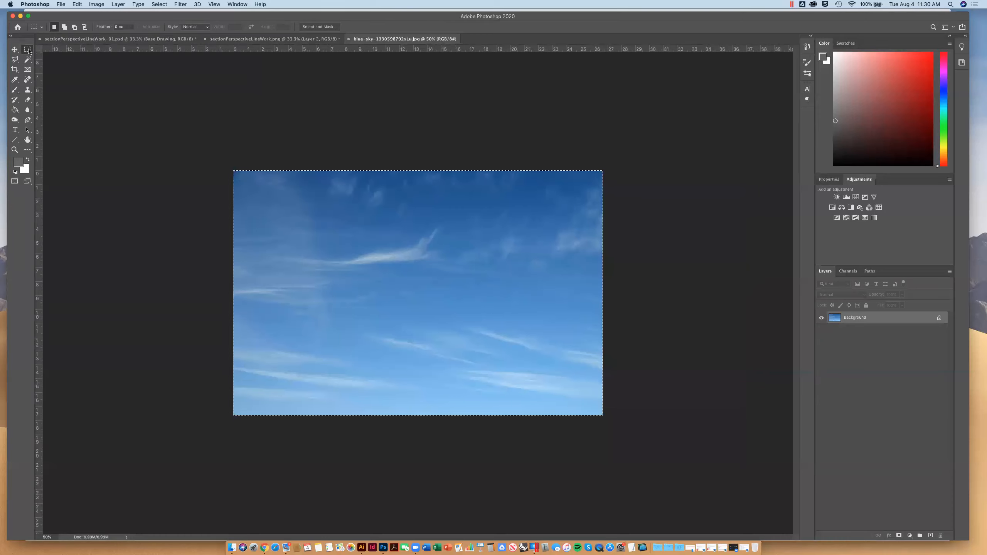
{"action": "left_click_drag", "start_coordinate": [281, 193], "coordinate": [622, 436]}
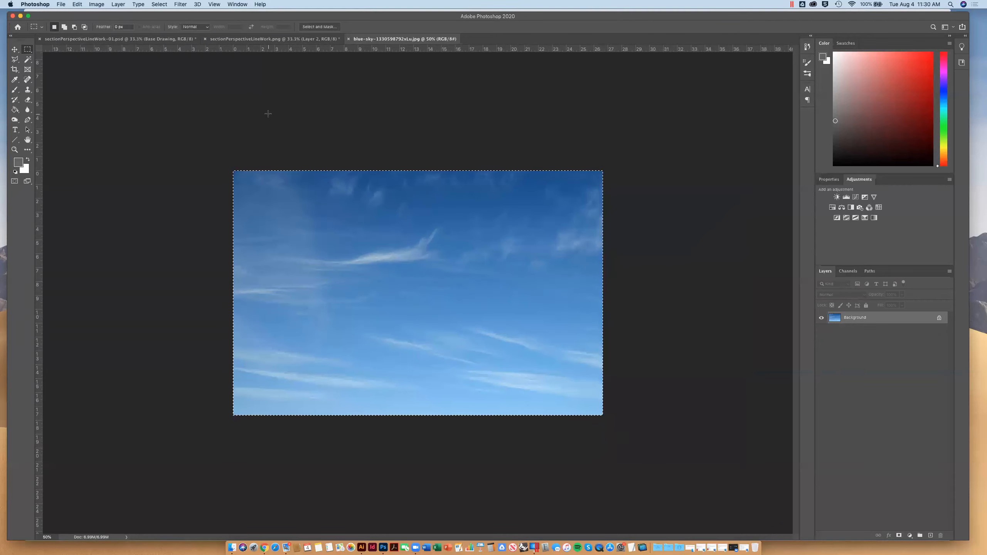
{"action": "left_click_drag", "start_coordinate": [293, 204], "coordinate": [449, 295]}
{"action": "left_click_drag", "start_coordinate": [207, 165], "coordinate": [637, 431]}
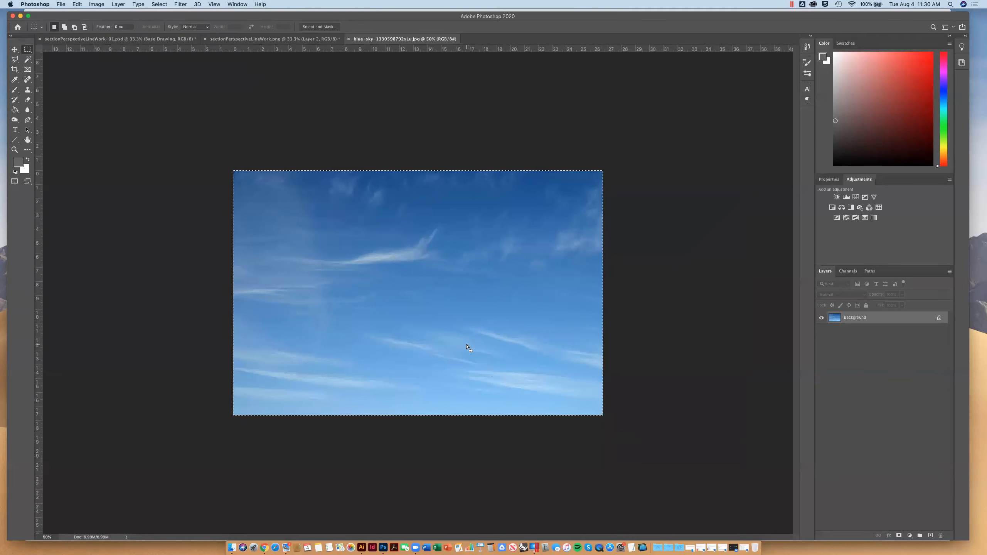
Use the Move tool to position the pasted sky over the building's centre.
{"action": "left_click", "coordinate": [243, 40]}
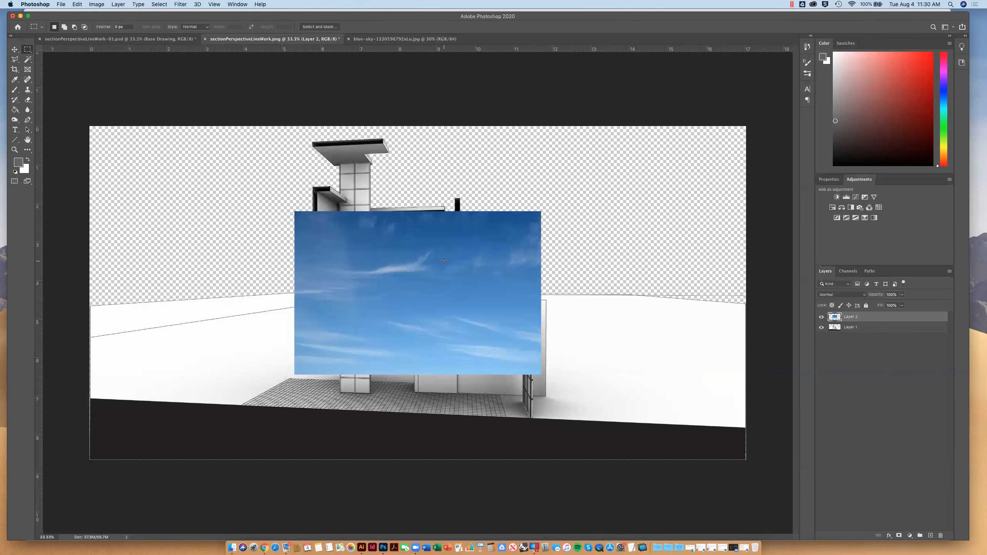
{"action": "left_click", "coordinate": [14, 49]}
{"action": "left_click_drag", "start_coordinate": [488, 328], "coordinate": [278, 239]}
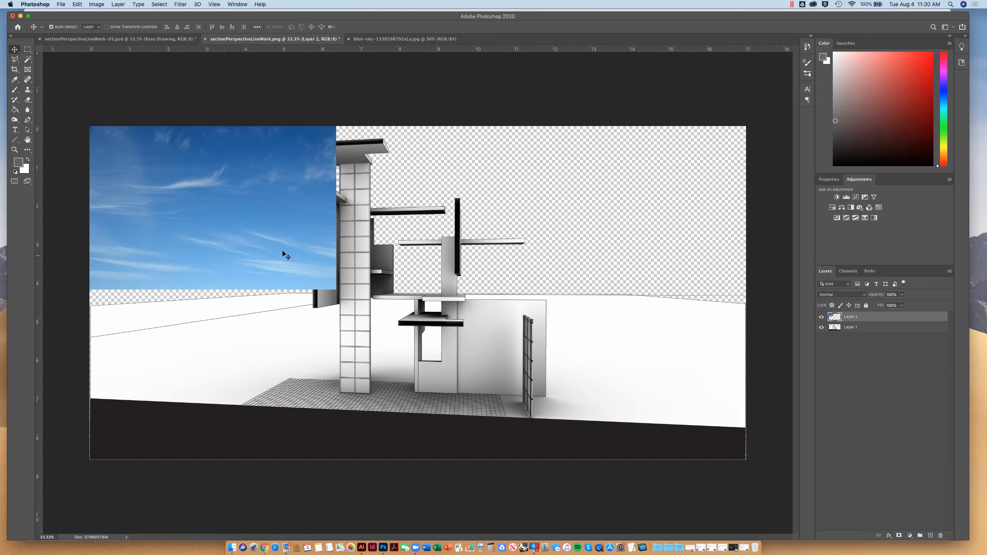
{"action": "left_click_drag", "start_coordinate": [266, 251], "coordinate": [372, 283]}
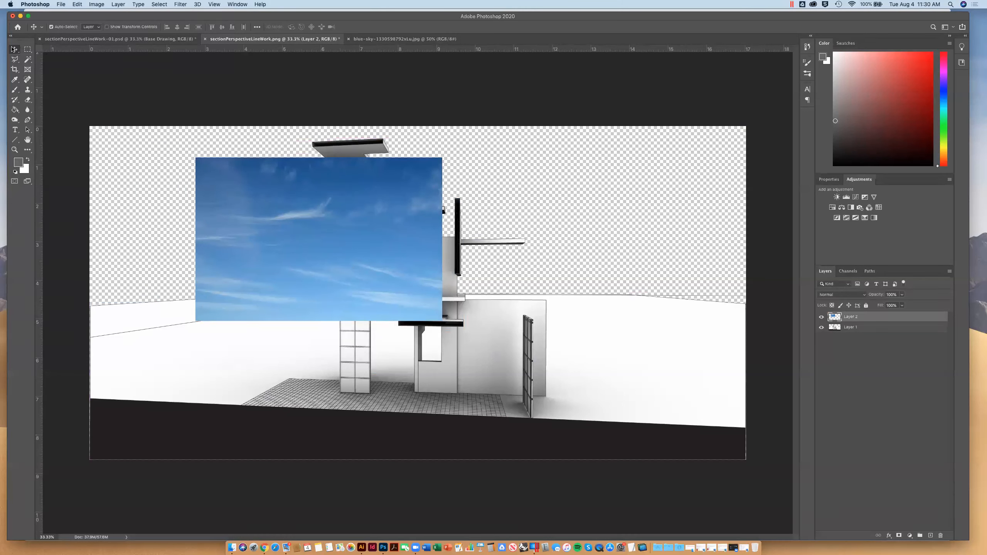
{"action": "left_click_drag", "start_coordinate": [264, 223], "coordinate": [379, 252]}
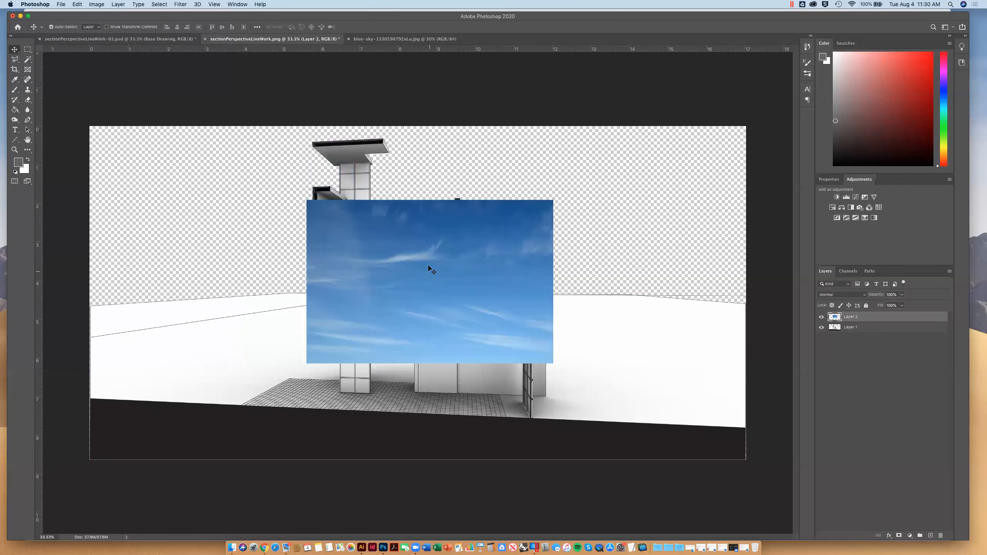
Rename the line-work Layer 1 to 'Base Drawing'.
{"action": "left_click", "coordinate": [850, 329]}
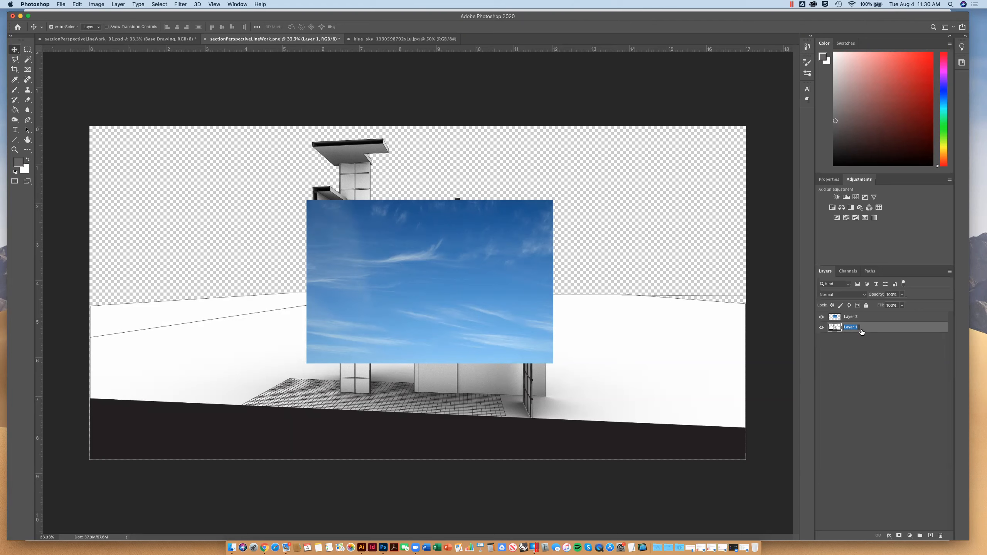
{"action": "type", "text": "Base DrW"}
{"action": "key", "text": "BackSpace"}
{"action": "key", "text": "BackSpace"}
{"action": "key", "text": "BackSpace"}
{"action": "key", "text": "BackSpace"}
{"action": "type", "text": "awing"}
{"action": "key", "text": "Return"}
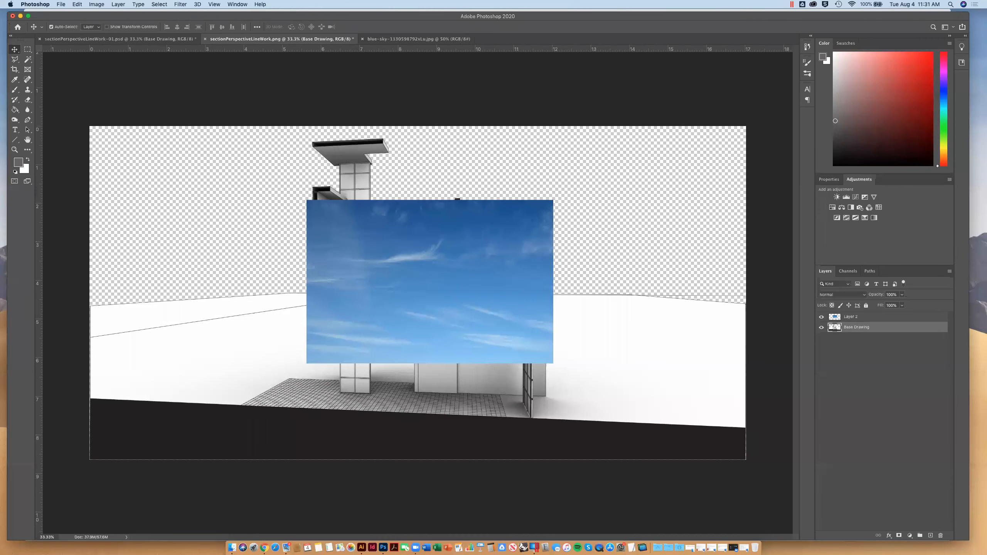
Rename the pasted Layer 2 to 'Sky'.
{"action": "double_click", "coordinate": [848, 317]}
{"action": "type", "text": "S"}
{"action": "key", "text": "Return"}
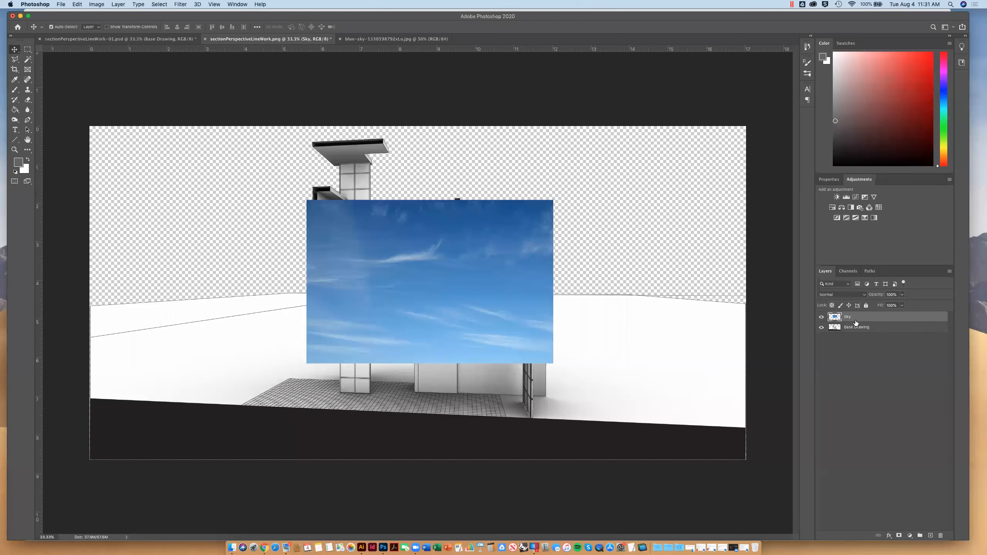
Drag the Sky layer below Base Drawing and move the sky to the canvas's upper left.
{"action": "left_click_drag", "start_coordinate": [853, 319], "coordinate": [851, 341]}
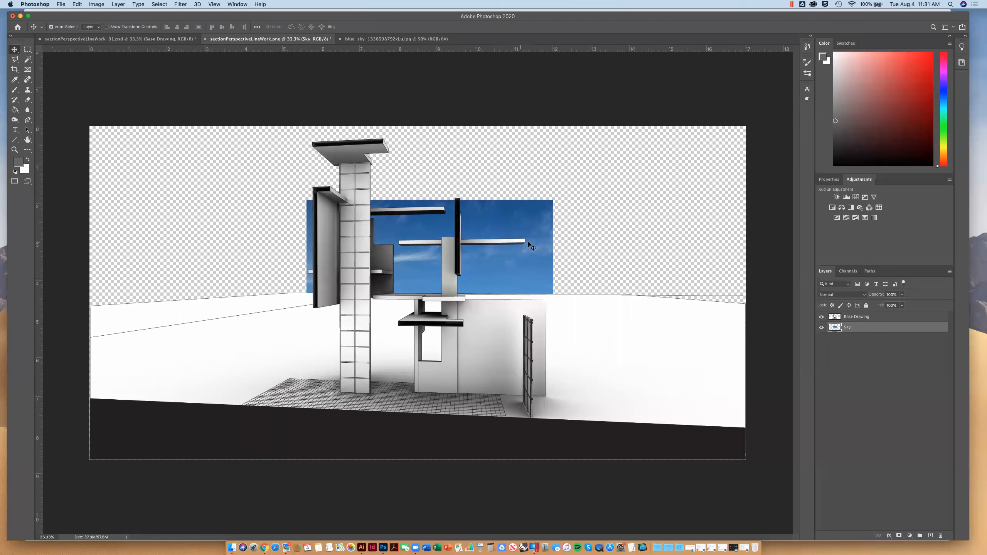
{"action": "left_click_drag", "start_coordinate": [544, 235], "coordinate": [327, 160]}
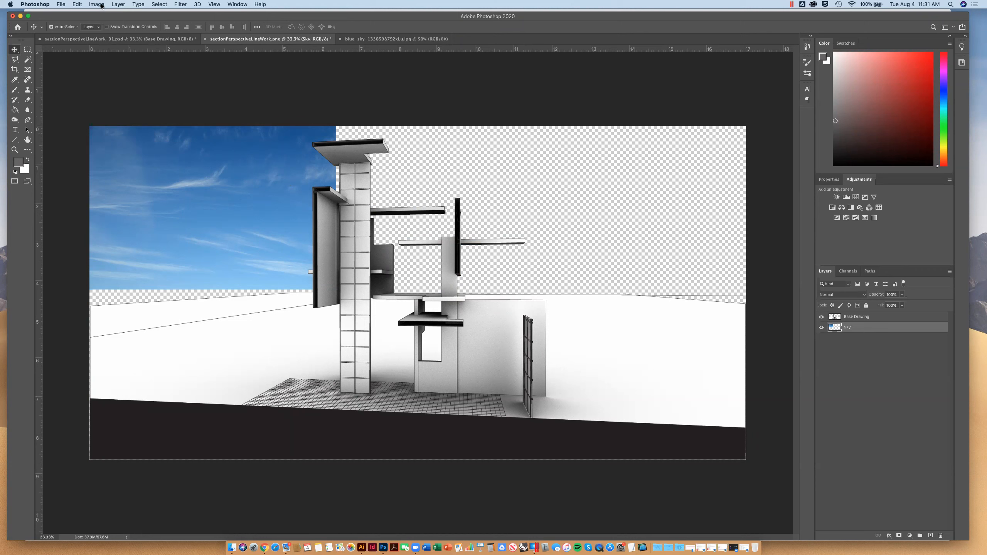
Scale the Sky layer up with Edit > Transform > Scale to span the canvas, then move it above the horizon.
{"action": "key", "text": "super+t"}
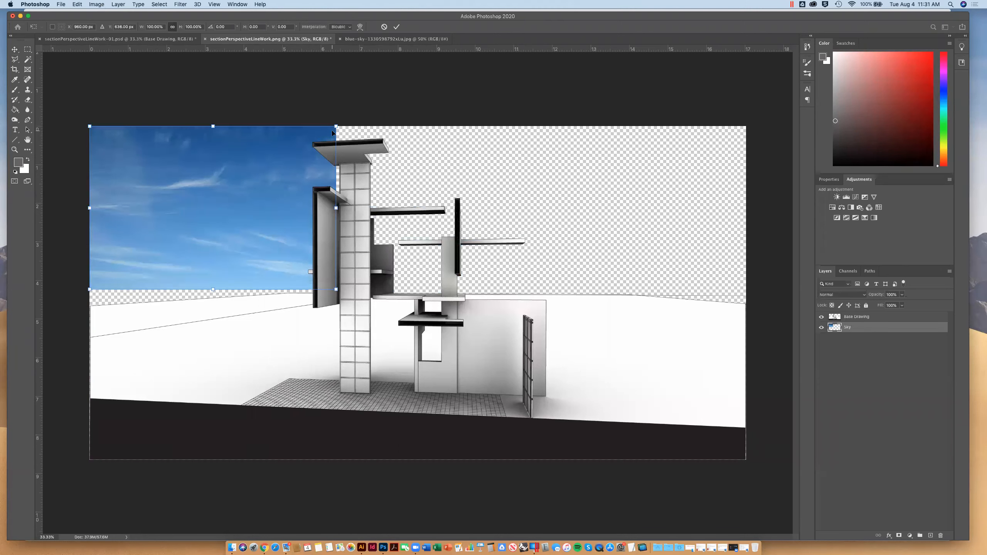
{"action": "key", "text": "Return"}
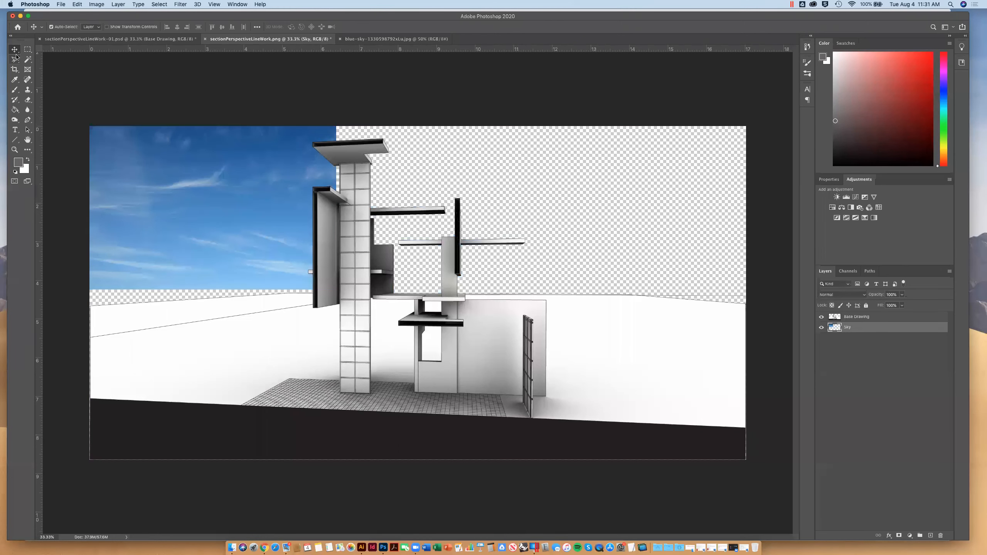
{"action": "left_click", "coordinate": [78, 4]}
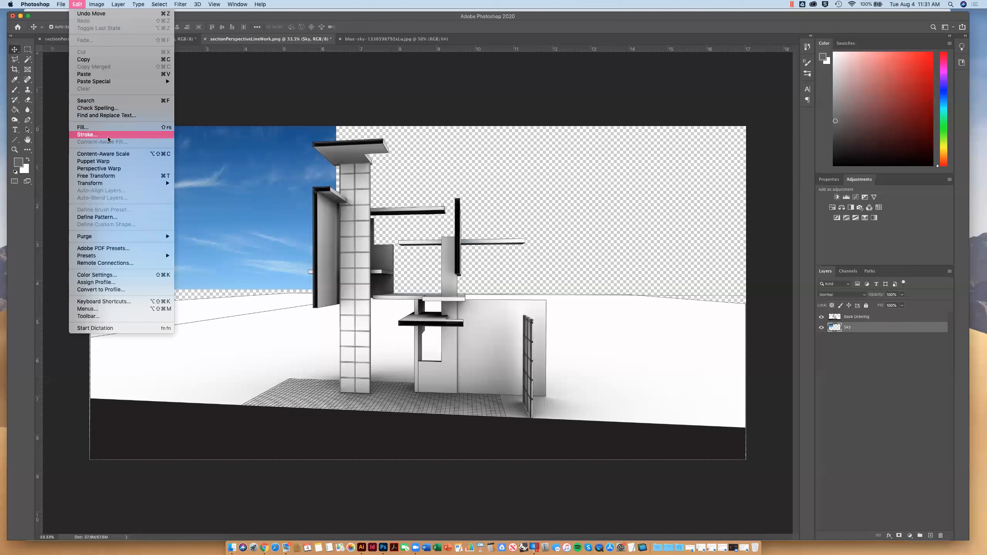
{"action": "mouse_move", "coordinate": [114, 183]}
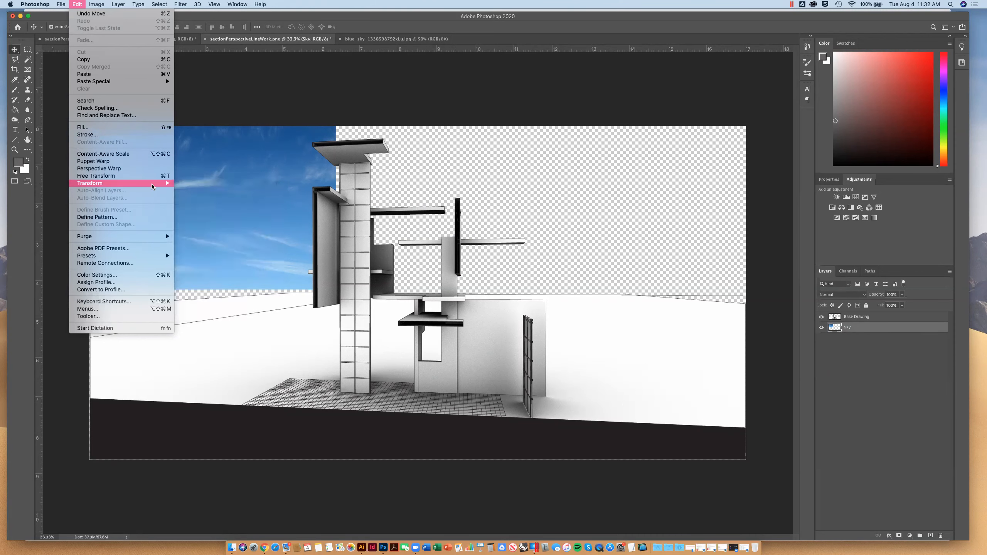
{"action": "left_click", "coordinate": [189, 195]}
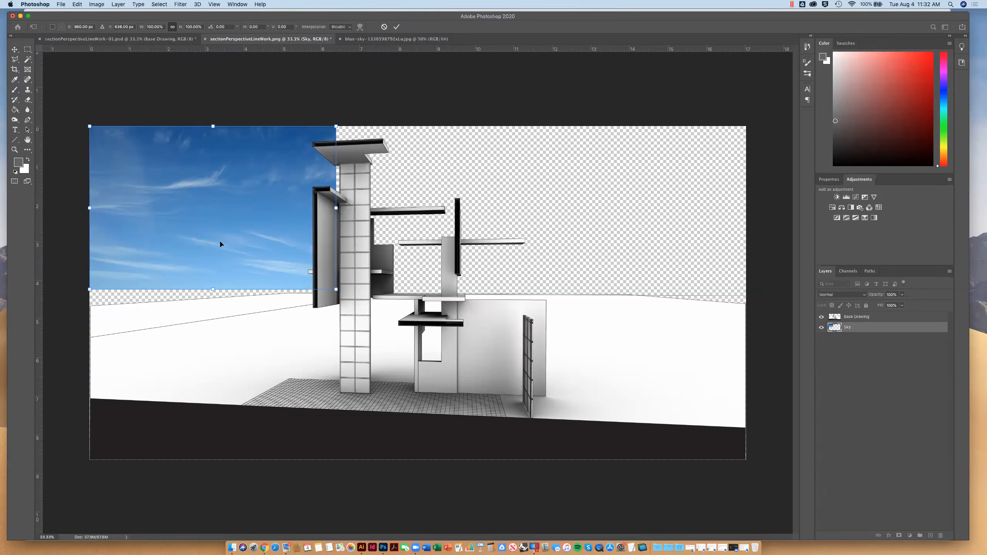
{"action": "left_click_drag", "start_coordinate": [335, 290], "coordinate": [786, 505]}
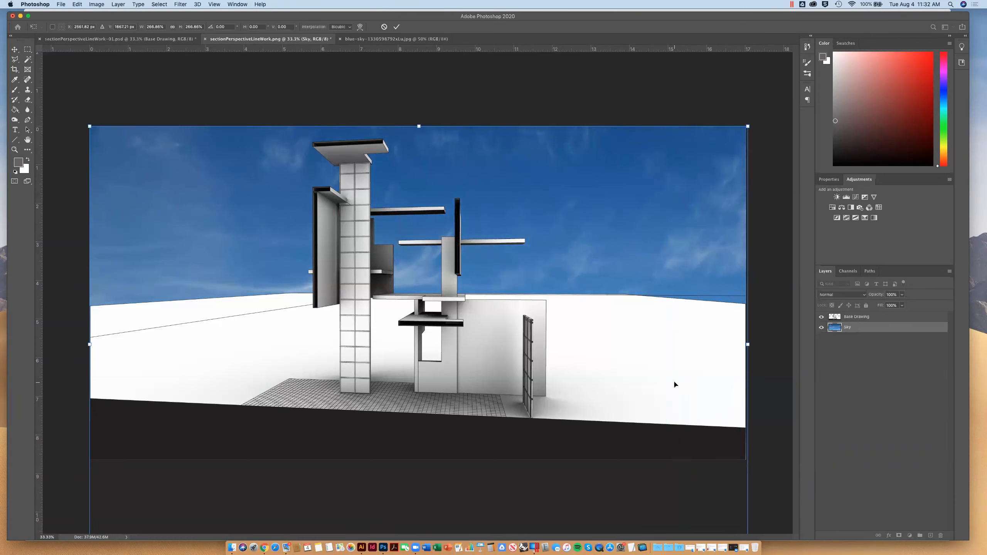
{"action": "key", "text": "shift+Up"}
{"action": "key", "text": "shift+Up"}
{"action": "key", "text": "shift+Up"}
{"action": "key", "text": "Return"}
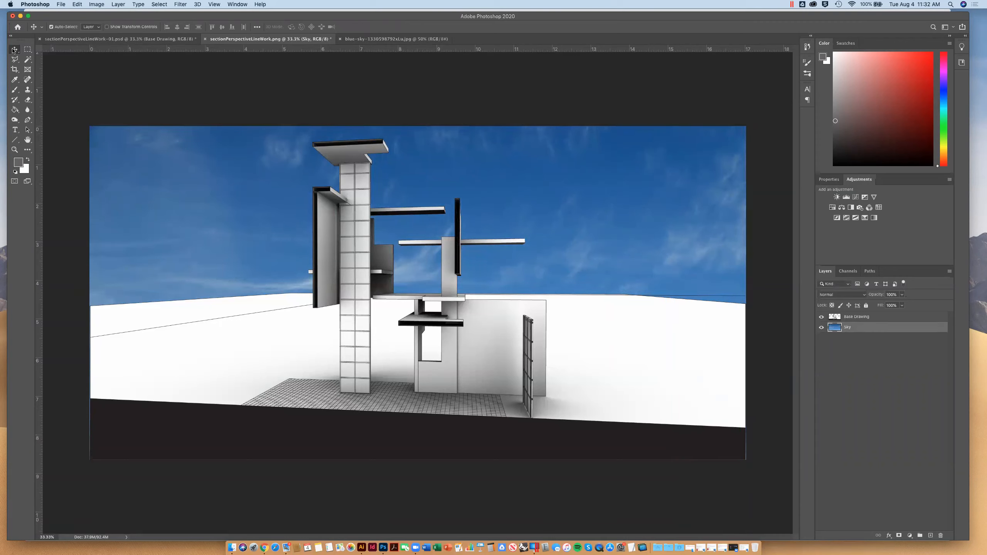
{"action": "left_click_drag", "start_coordinate": [196, 167], "coordinate": [188, 107]}
{"action": "left_click_drag", "start_coordinate": [201, 204], "coordinate": [183, 228]}
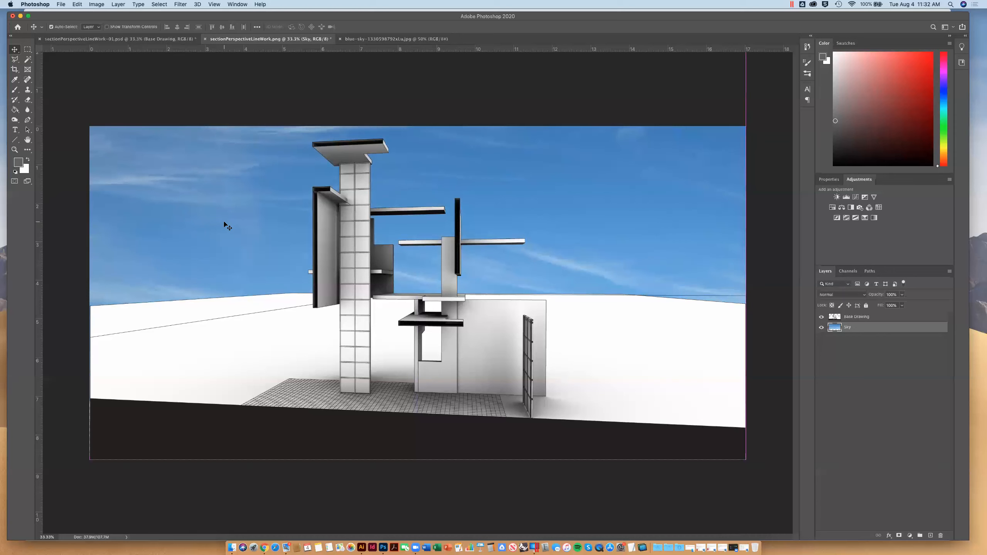
Select the Sky layer and open the Image > Adjustments menu.
{"action": "left_click", "coordinate": [191, 89]}
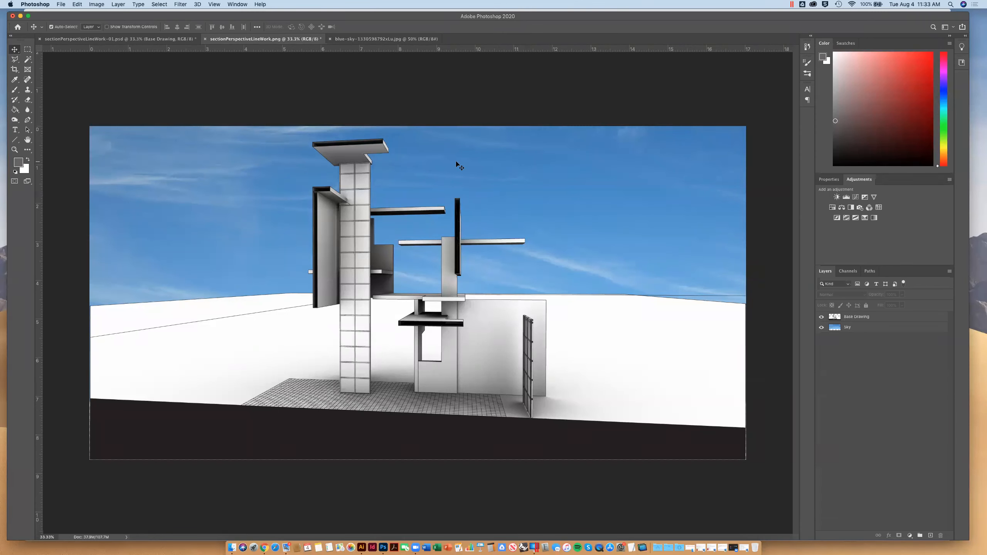
{"action": "left_click", "coordinate": [92, 5]}
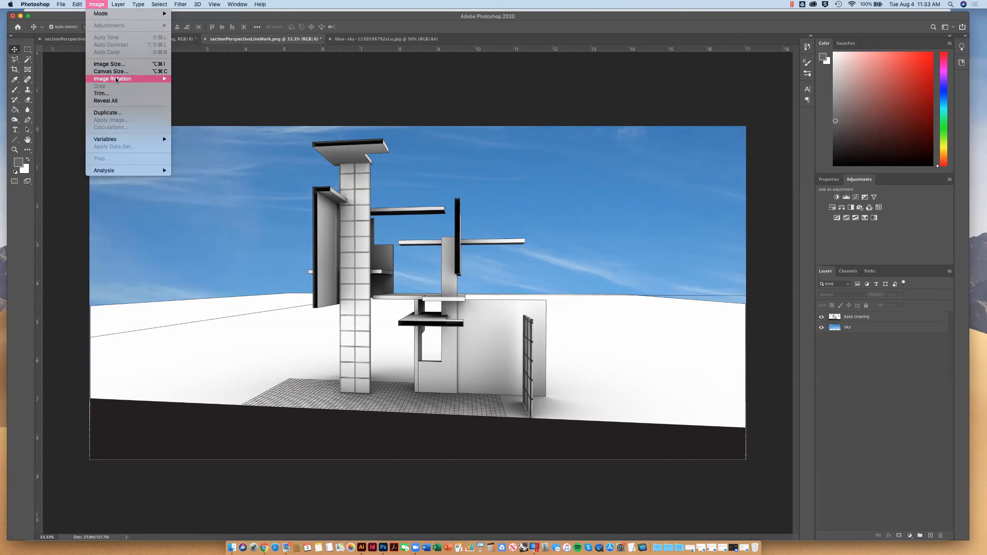
{"action": "left_click", "coordinate": [95, 3]}
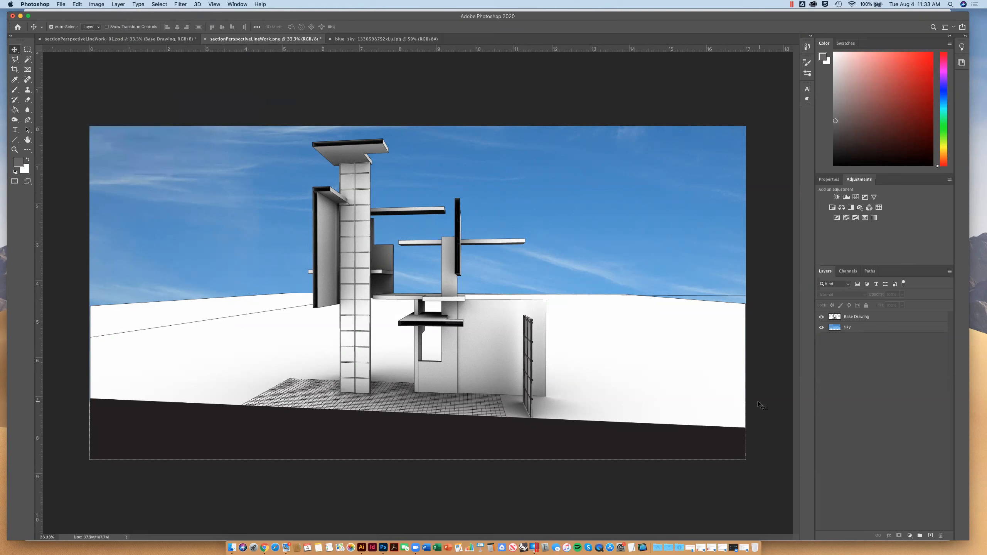
{"action": "left_click", "coordinate": [849, 331]}
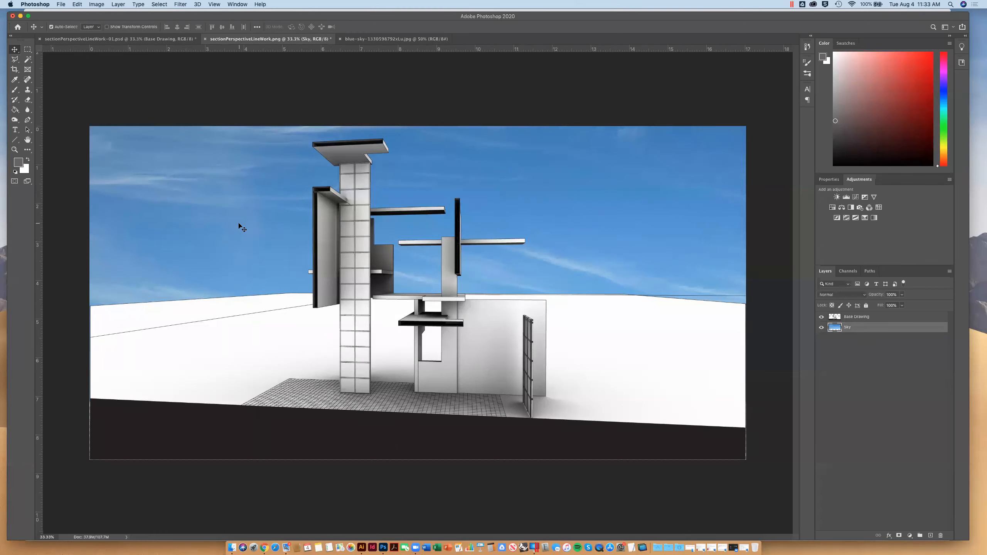
{"action": "left_click", "coordinate": [96, 4]}
{"action": "mouse_move", "coordinate": [109, 25]}
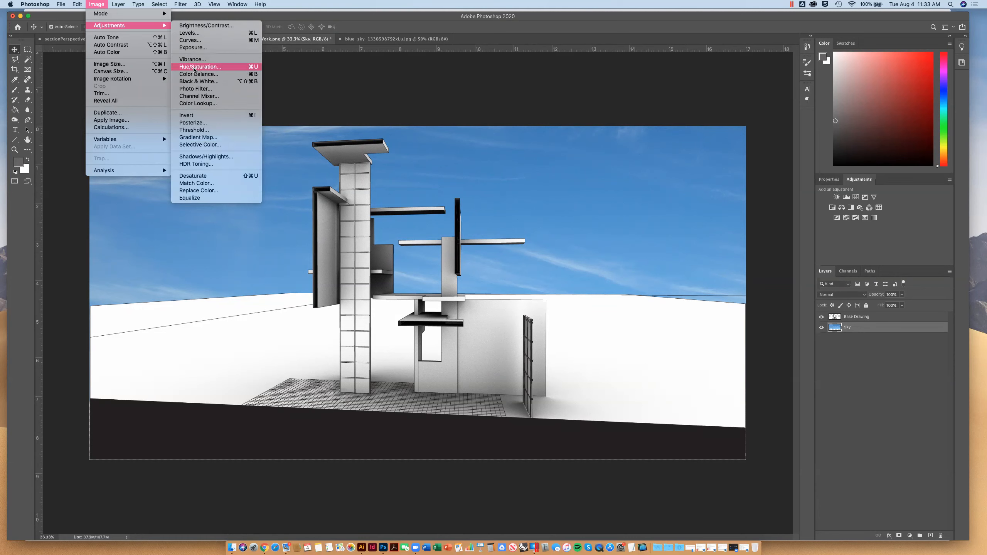
Mute the Sky layer with Hue/Saturation at Hue -13 and Saturation -64, then bring Canvas forward.
{"action": "left_click", "coordinate": [206, 67]}
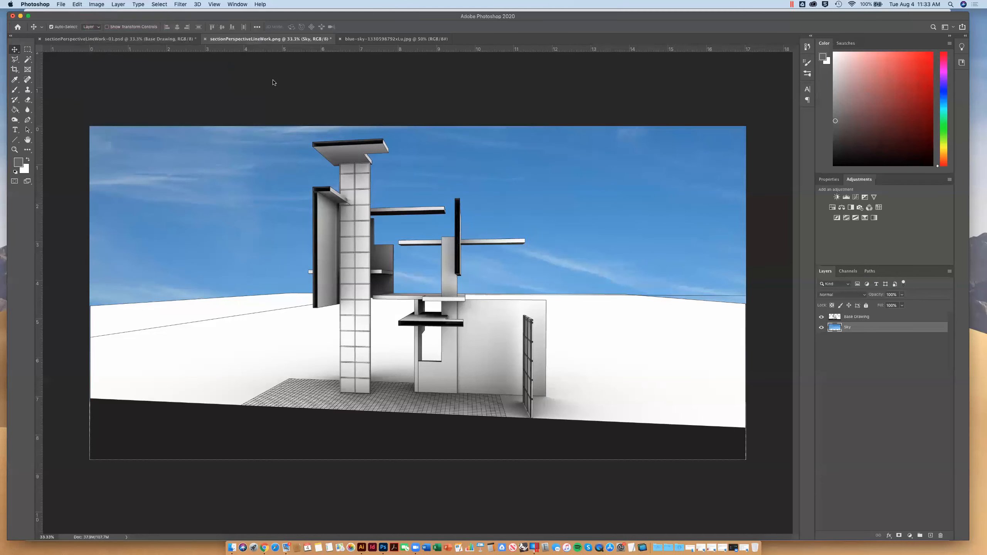
{"action": "left_click_drag", "start_coordinate": [269, 82], "coordinate": [647, 86]}
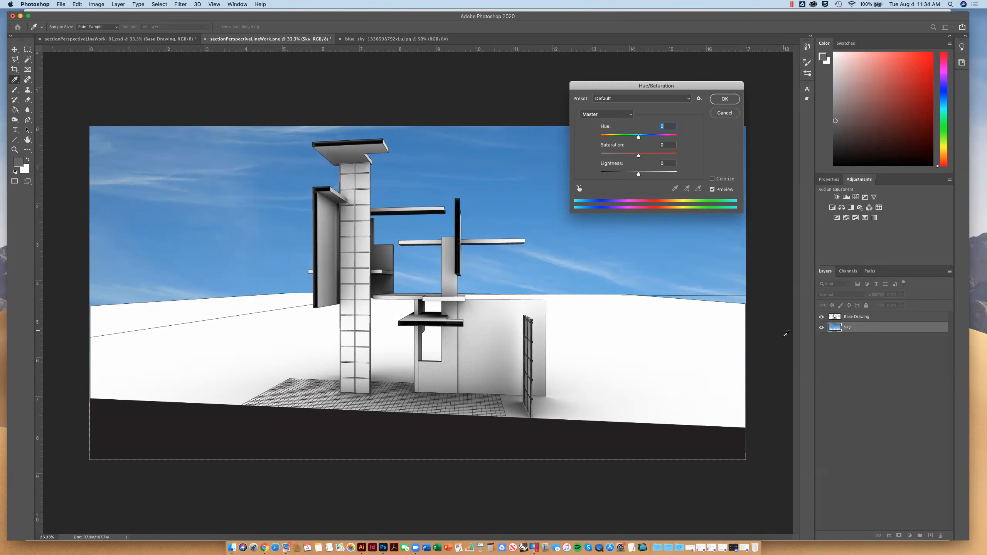
{"action": "mouse_move", "coordinate": [639, 156]}
{"action": "left_mouse_down"}
{"action": "mouse_move", "coordinate": [683, 163]}
{"action": "mouse_move", "coordinate": [593, 157]}
{"action": "mouse_move", "coordinate": [614, 160]}
{"action": "mouse_move", "coordinate": [641, 139]}
{"action": "left_mouse_up"}
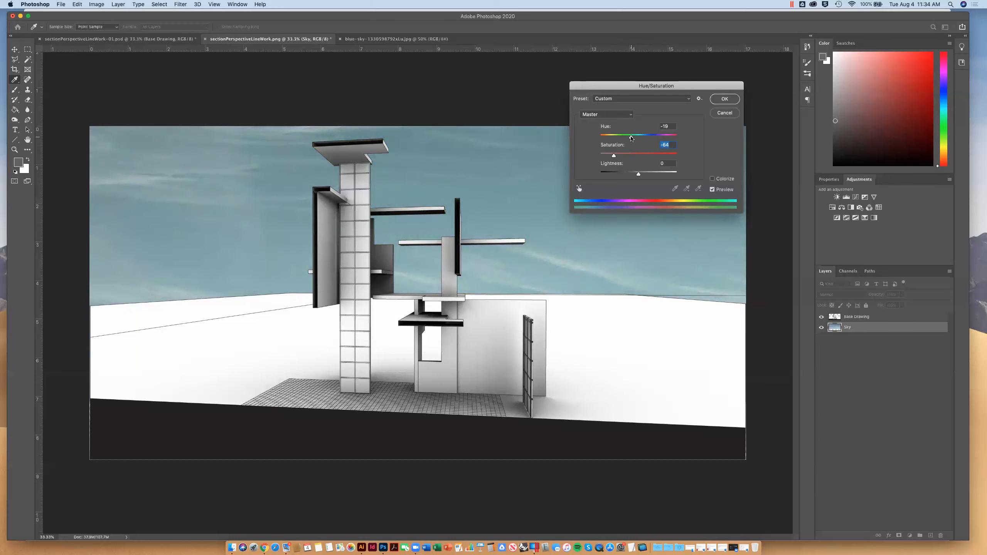
{"action": "left_click_drag", "start_coordinate": [633, 138], "coordinate": [641, 140]}
{"action": "left_click", "coordinate": [634, 137]}
{"action": "left_click", "coordinate": [724, 100]}
{"action": "key", "text": "v"}
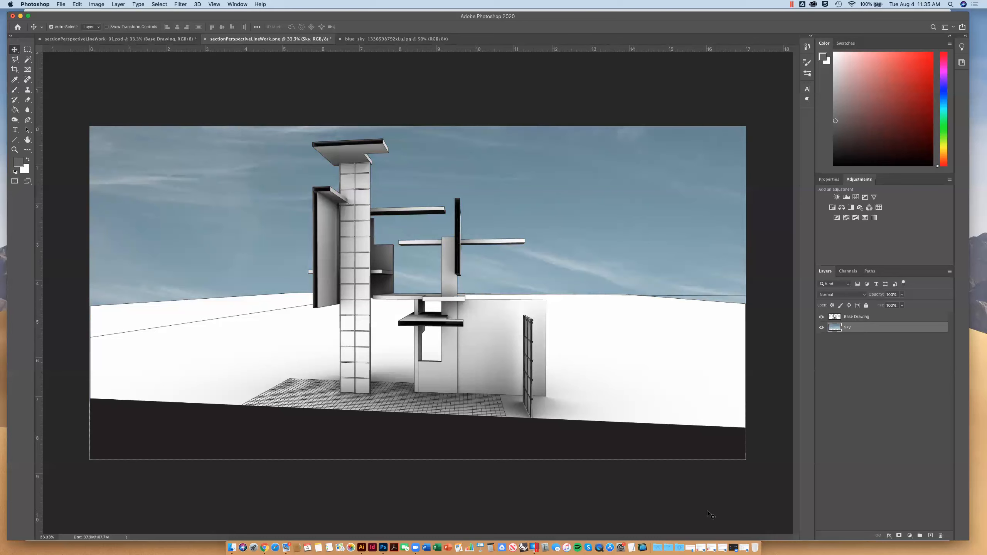
{"action": "key", "text": "ctrl+Up"}
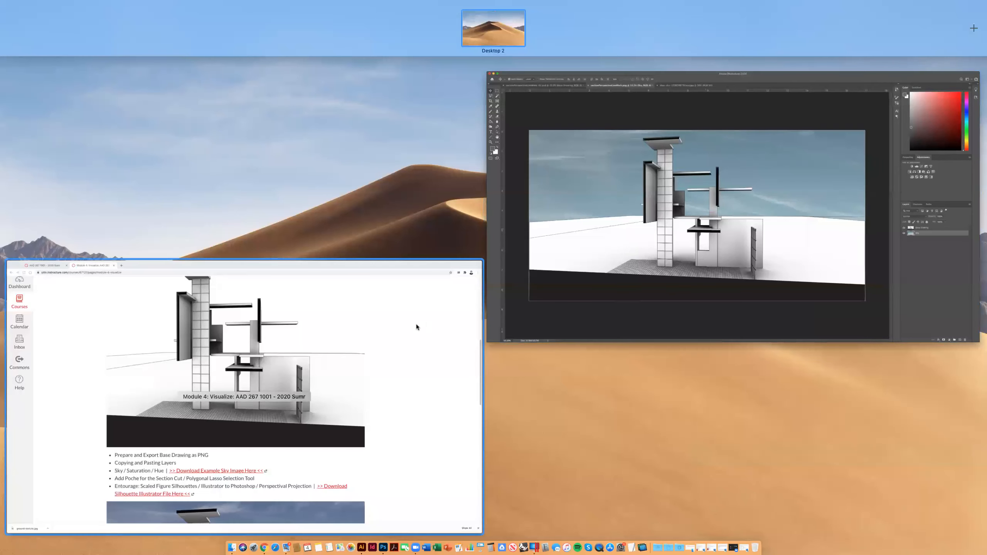
{"action": "left_click", "coordinate": [418, 325]}
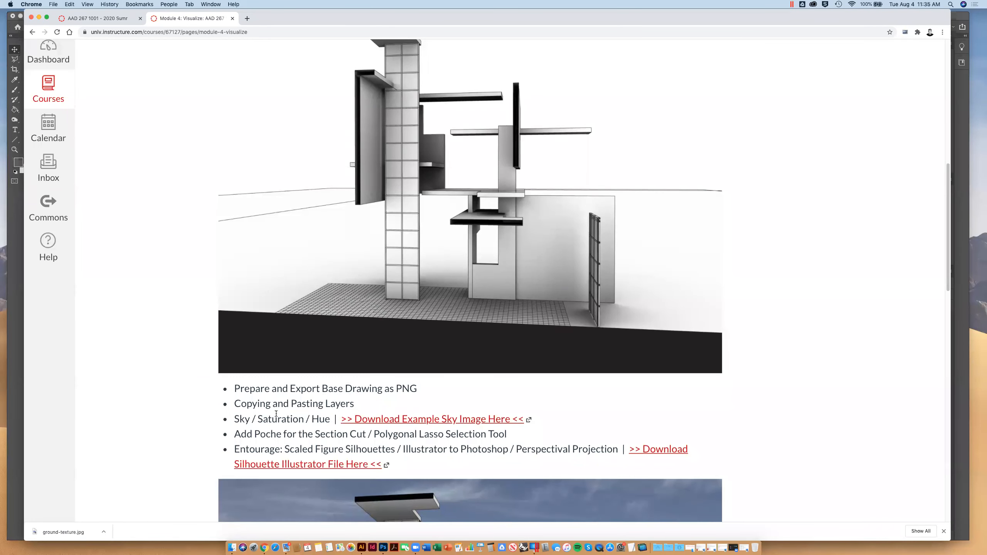
Highlight the 'Sky / Saturation / Hue' and 'Add Poche for the Section Cut' steps, then return to Photoshop.
{"action": "left_click_drag", "start_coordinate": [236, 420], "coordinate": [330, 417]}
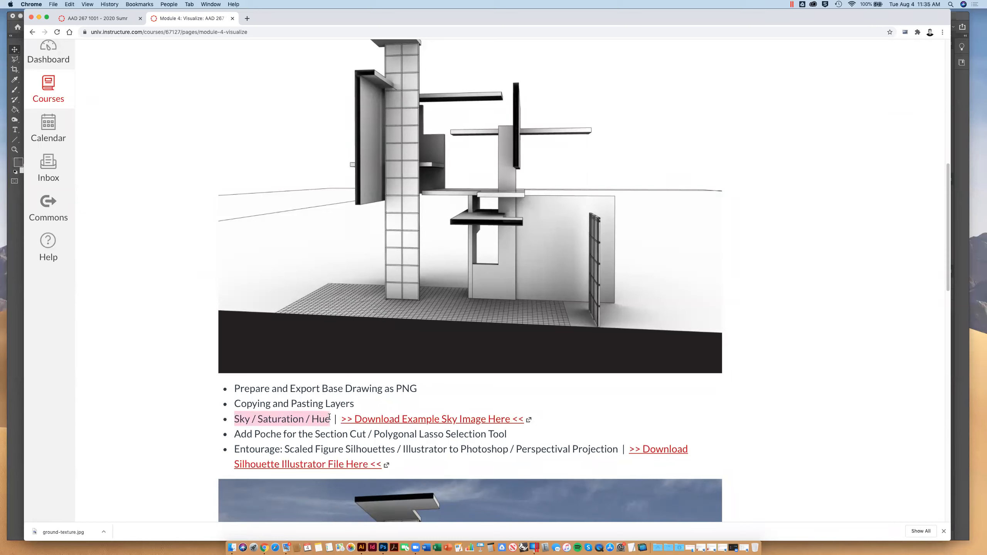
{"action": "left_click", "coordinate": [268, 419]}
{"action": "left_click_drag", "start_coordinate": [256, 420], "coordinate": [332, 419]}
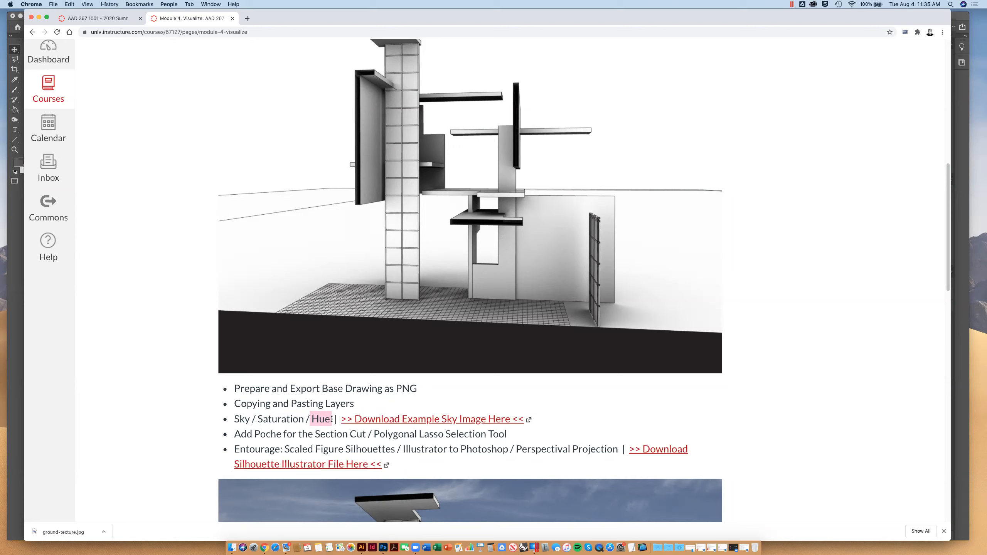
{"action": "left_click", "coordinate": [274, 413]}
{"action": "left_click_drag", "start_coordinate": [235, 433], "coordinate": [365, 434]}
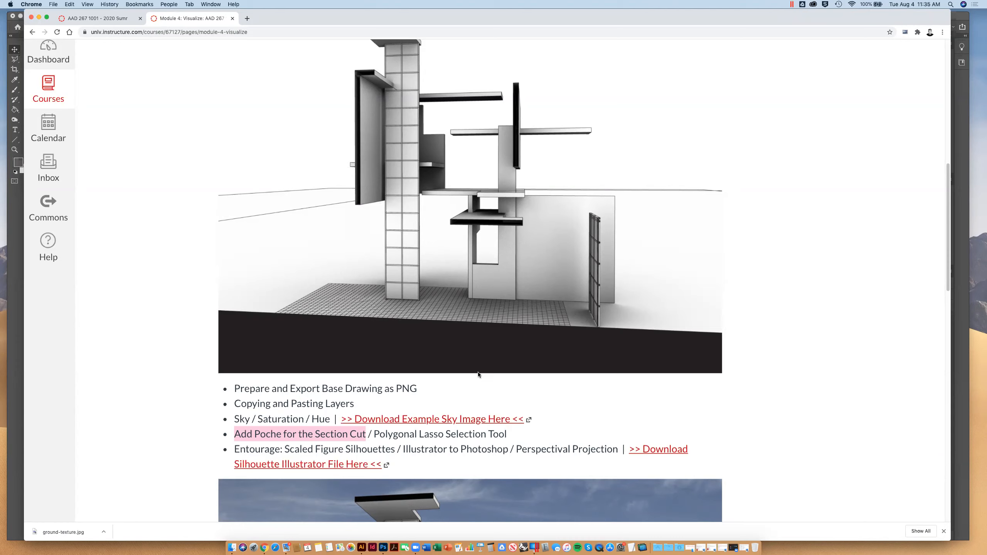
{"action": "left_click_drag", "start_coordinate": [373, 435], "coordinate": [504, 435]}
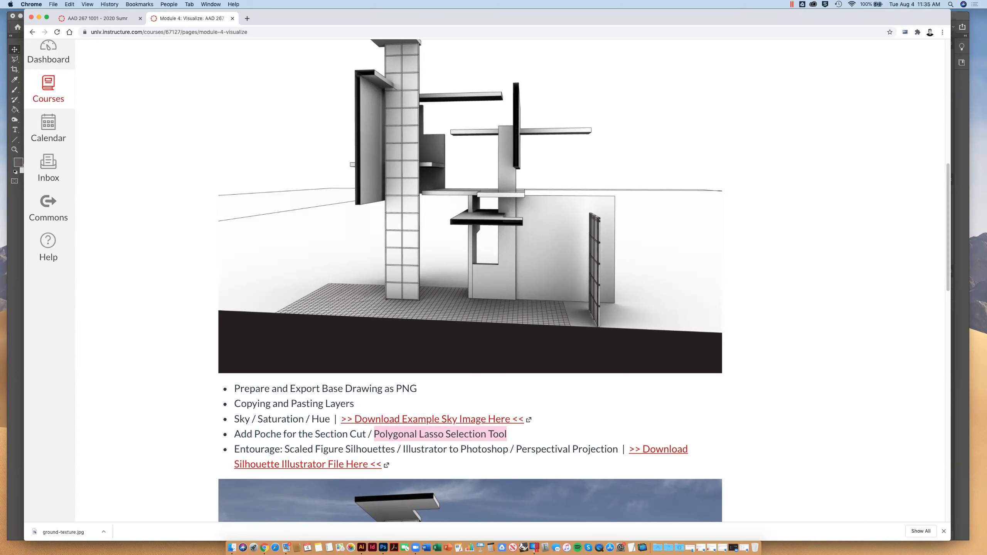
{"action": "left_click", "coordinate": [16, 284]}
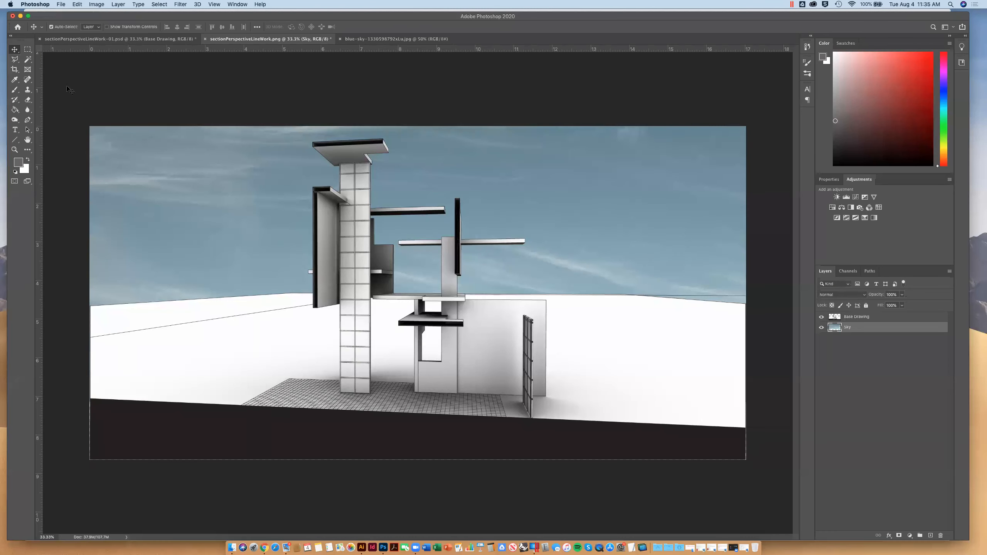
Try and clear a rectangular sky selection, then pick the Polygonal Lasso Tool from the lasso flyout.
{"action": "left_click", "coordinate": [28, 50]}
{"action": "left_click_drag", "start_coordinate": [121, 127], "coordinate": [297, 250]}
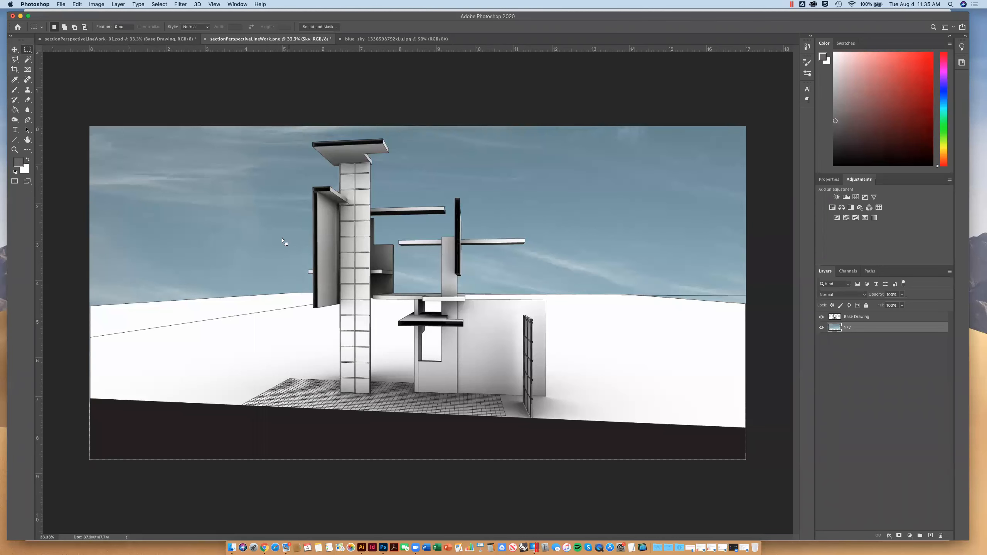
{"action": "left_click", "coordinate": [24, 50]}
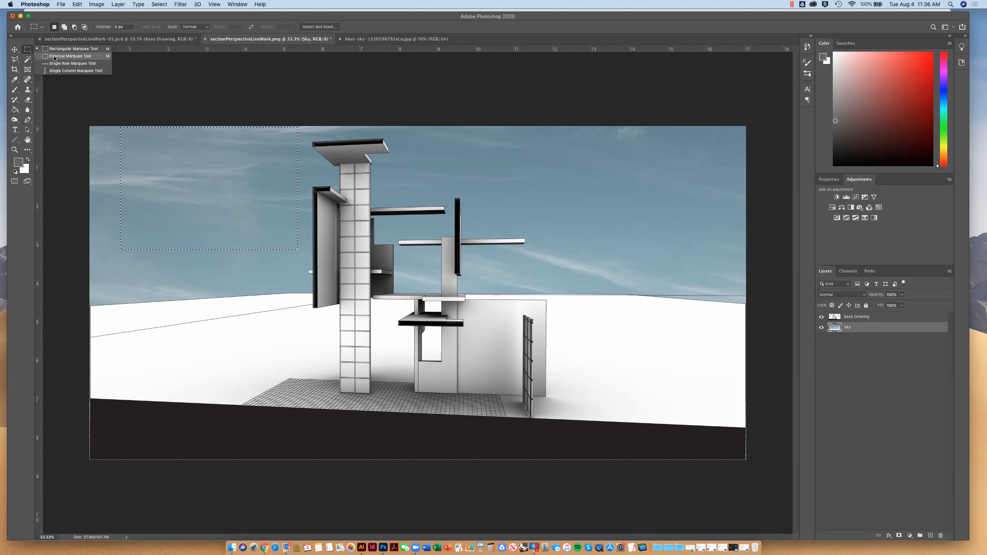
{"action": "left_click", "coordinate": [52, 50]}
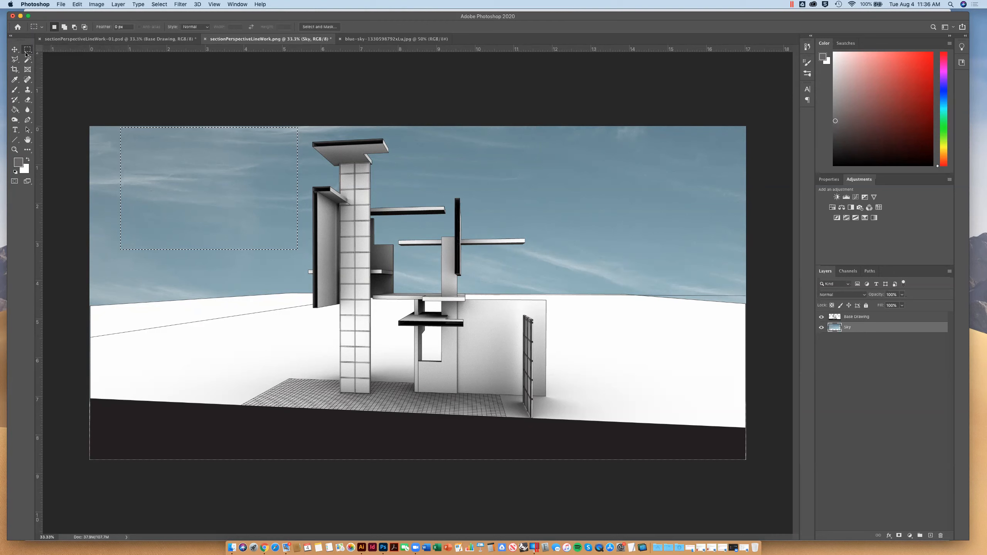
{"action": "left_click", "coordinate": [111, 90]}
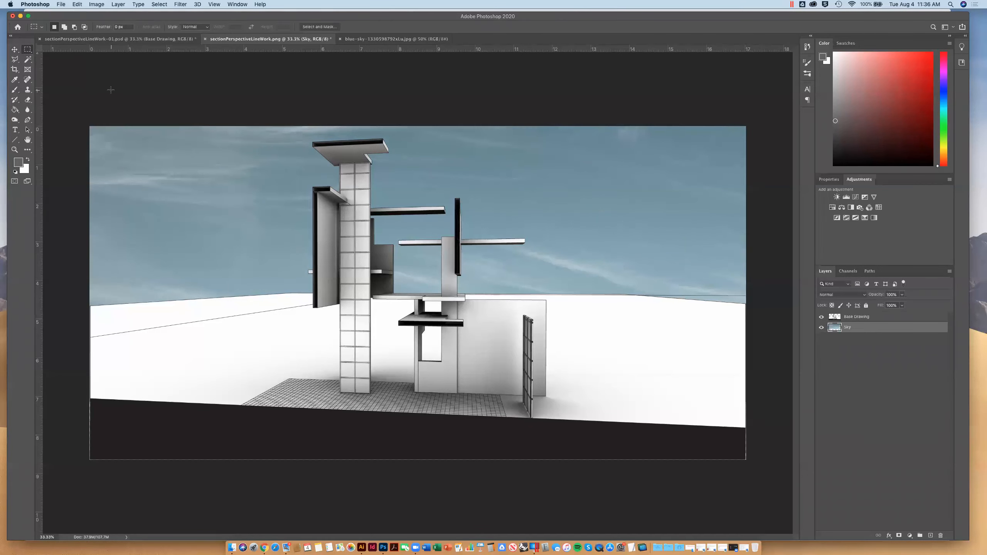
{"action": "left_click", "coordinate": [14, 60]}
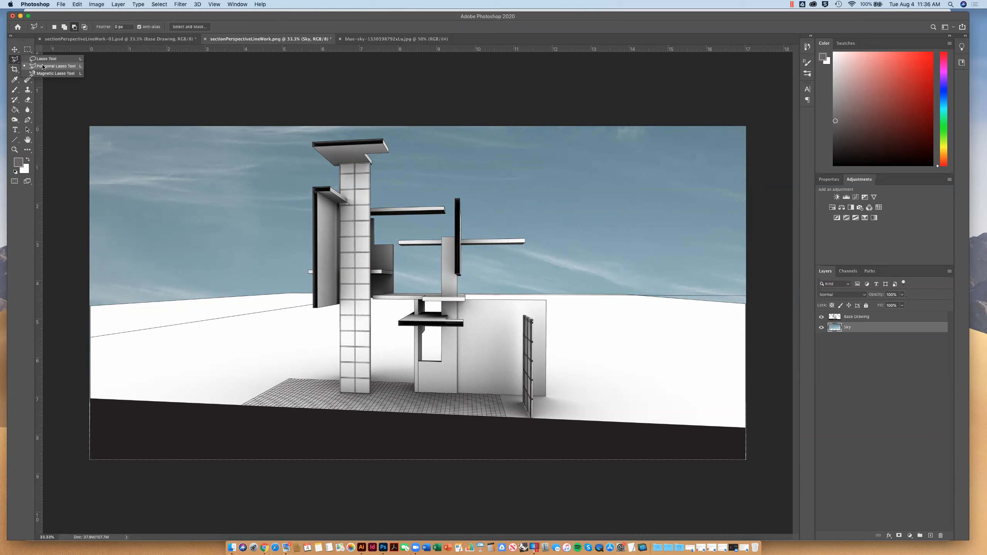
{"action": "left_click", "coordinate": [66, 68]}
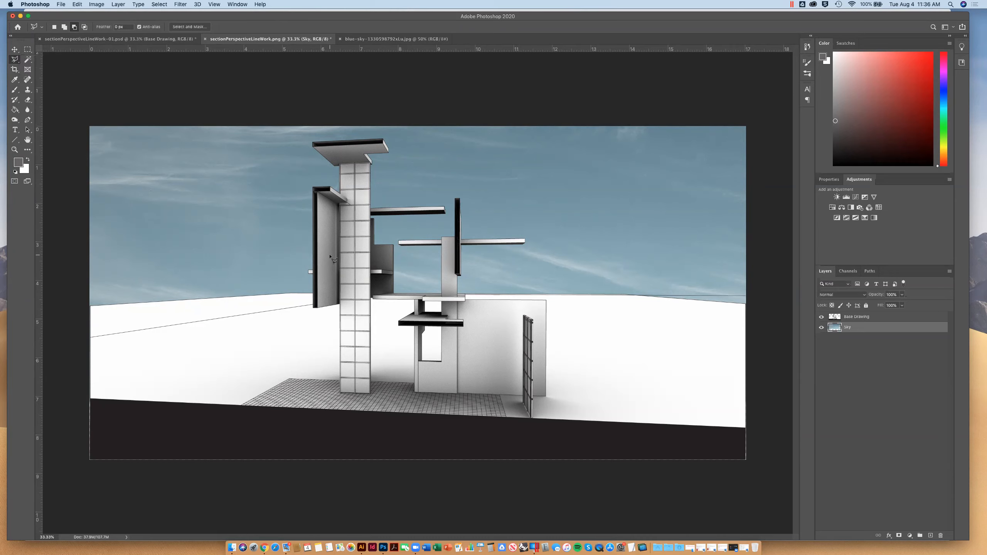
Start a polygonal outline of the left wall's cut edge, from its base up to the top-left corner.
{"action": "key", "text": "super+equal"}
{"action": "key", "text": "super+equal"}
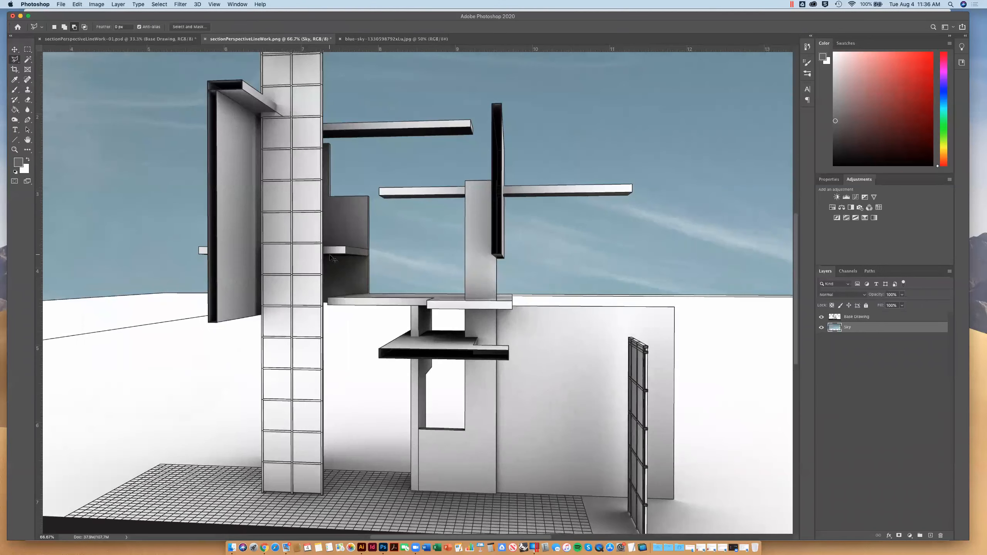
{"action": "key", "text": "super+equal"}
{"action": "scroll", "coordinate": [314, 264], "scroll_direction": "up", "scroll_amount": 5}
{"action": "scroll", "coordinate": [314, 263], "scroll_direction": "left", "scroll_amount": 3}
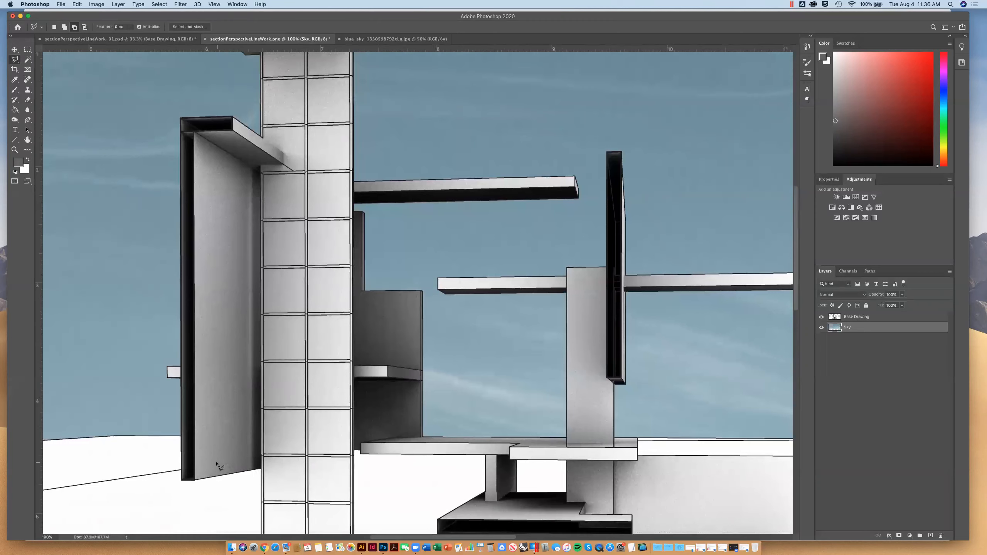
{"action": "key", "text": "super+equal"}
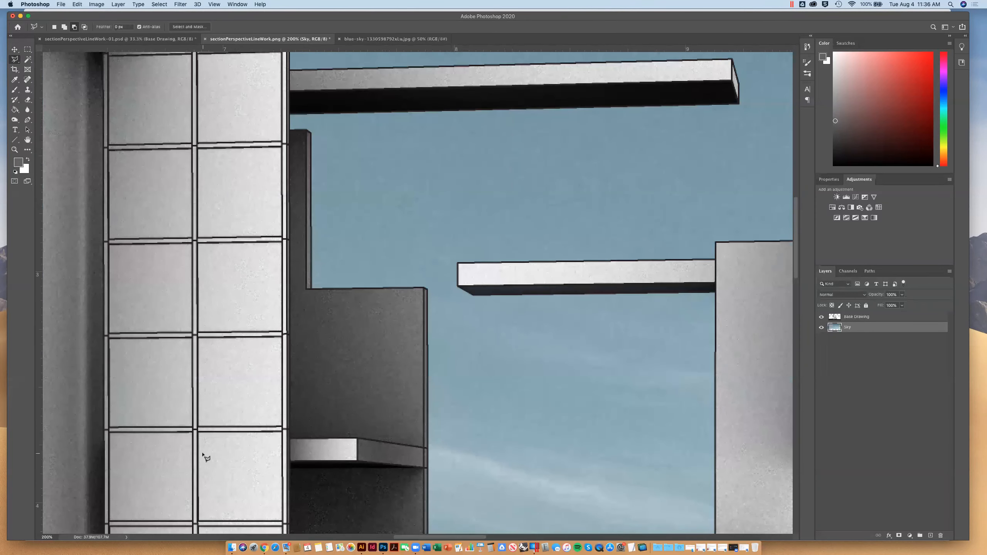
{"action": "key", "text": "super+minus"}
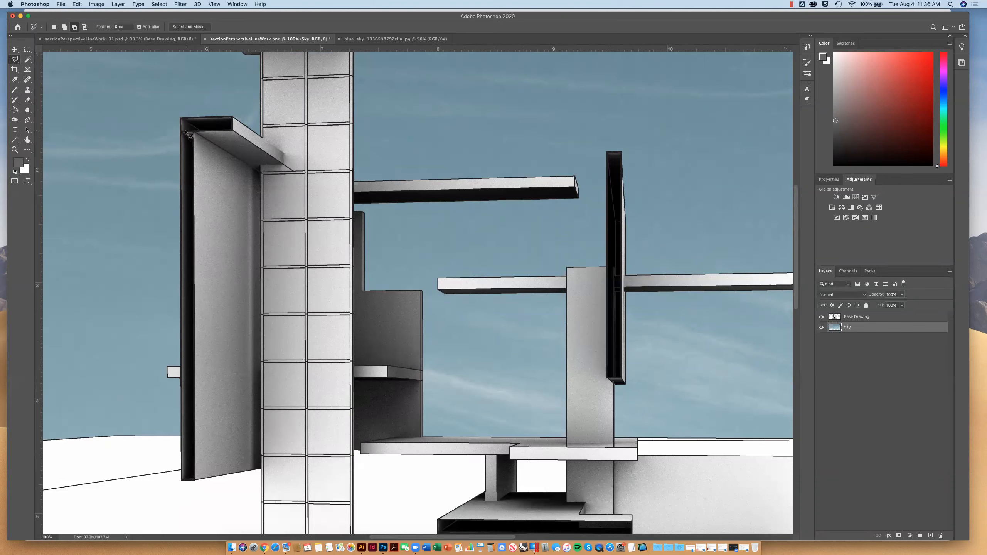
{"action": "left_click", "coordinate": [181, 480]}
{"action": "left_click", "coordinate": [182, 119]}
Trace across the wall's top edge, close the outline at its base, and select the Base Drawing layer.
{"action": "left_click", "coordinate": [233, 118]}
{"action": "left_click", "coordinate": [234, 131]}
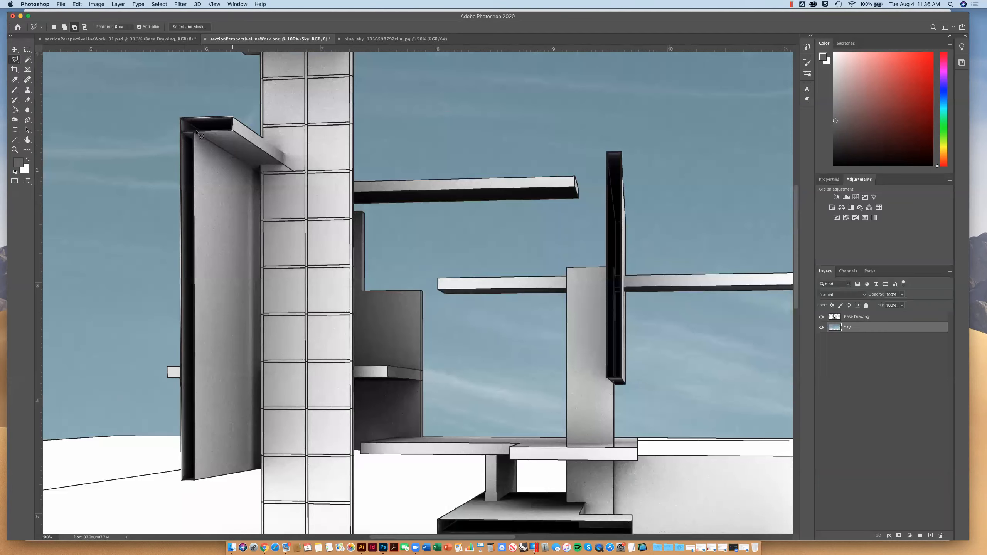
{"action": "left_click", "coordinate": [195, 132]}
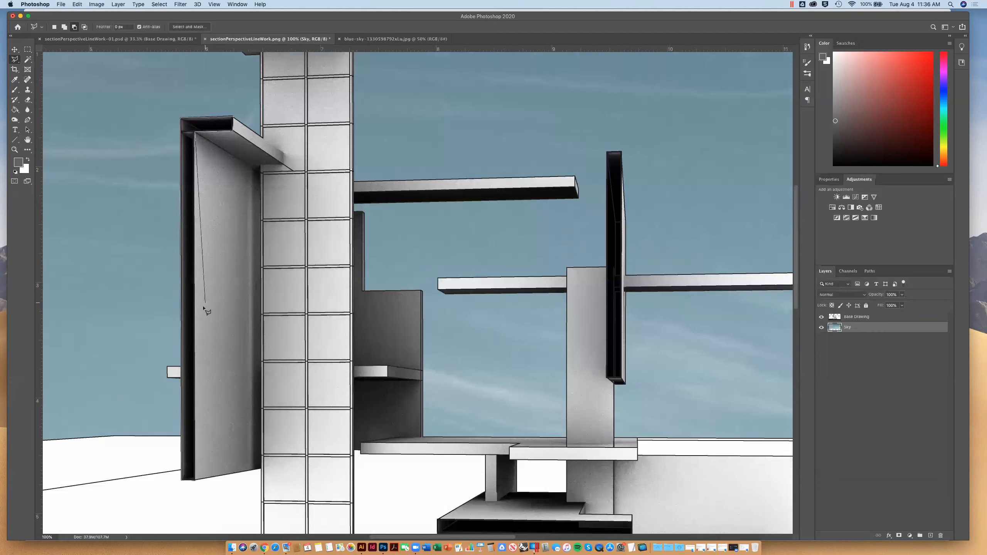
{"action": "double_click", "coordinate": [196, 480]}
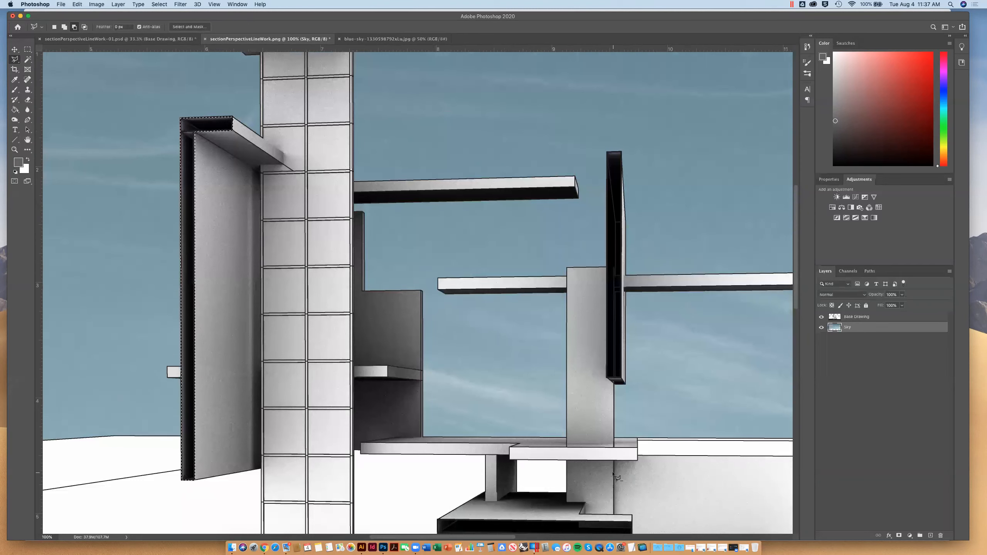
{"action": "left_click", "coordinate": [862, 318]}
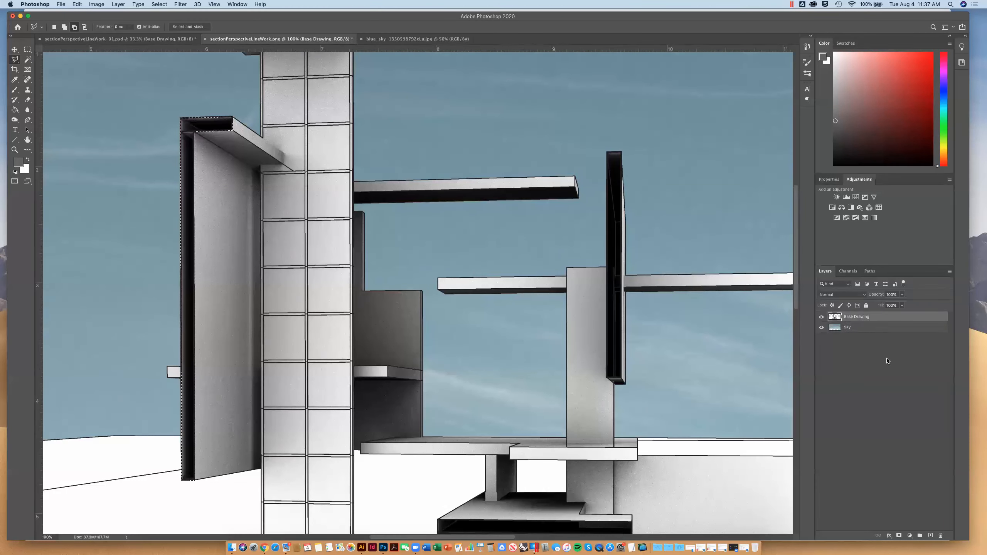
Add a new layer named 'Poche' above Base Drawing and set the lasso to New Selection.
{"action": "left_click", "coordinate": [930, 537]}
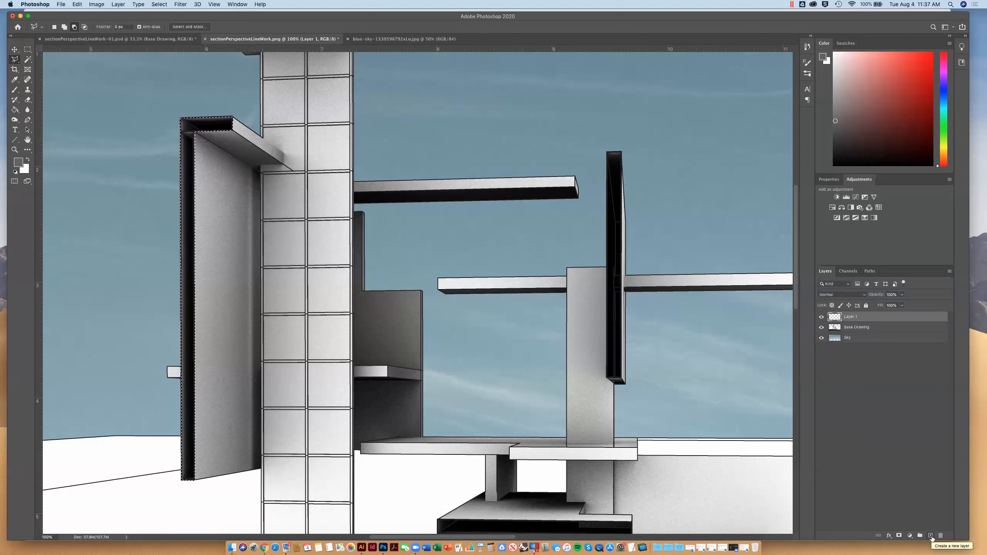
{"action": "double_click", "coordinate": [849, 317]}
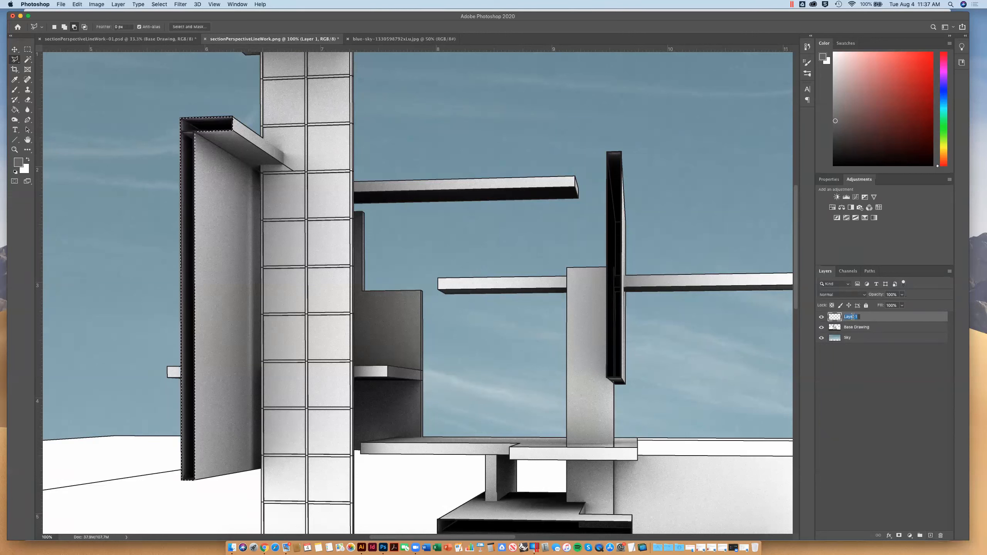
{"action": "type", "text": "Poche"}
{"action": "key", "text": "Return"}
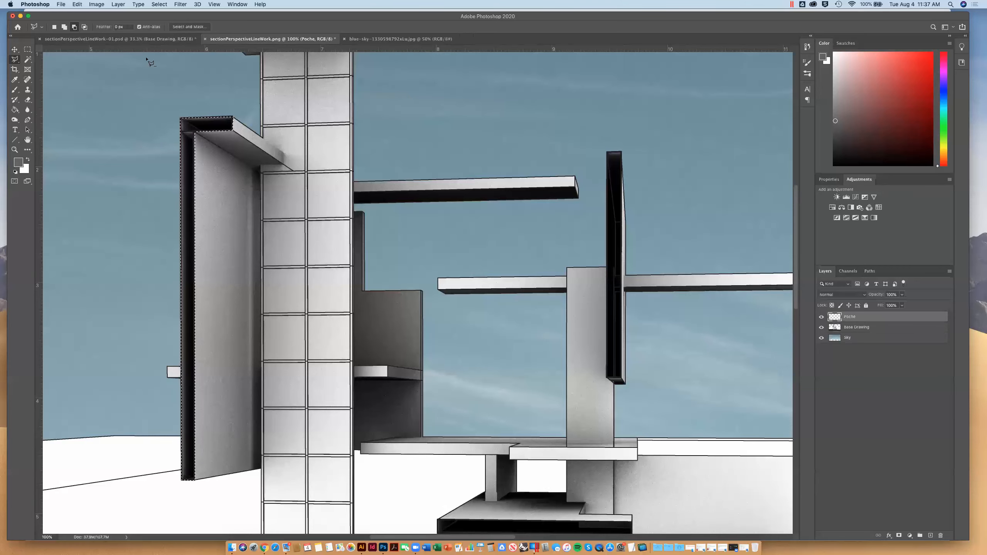
{"action": "left_click", "coordinate": [55, 27]}
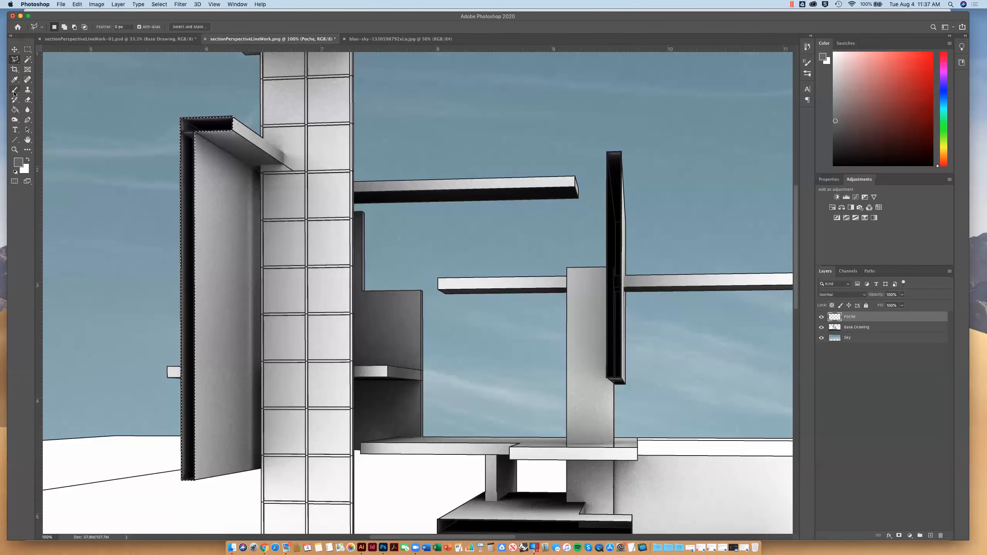
Choose the Brush with a 166 px hard round tip at 100% hardness.
{"action": "left_click", "coordinate": [15, 92]}
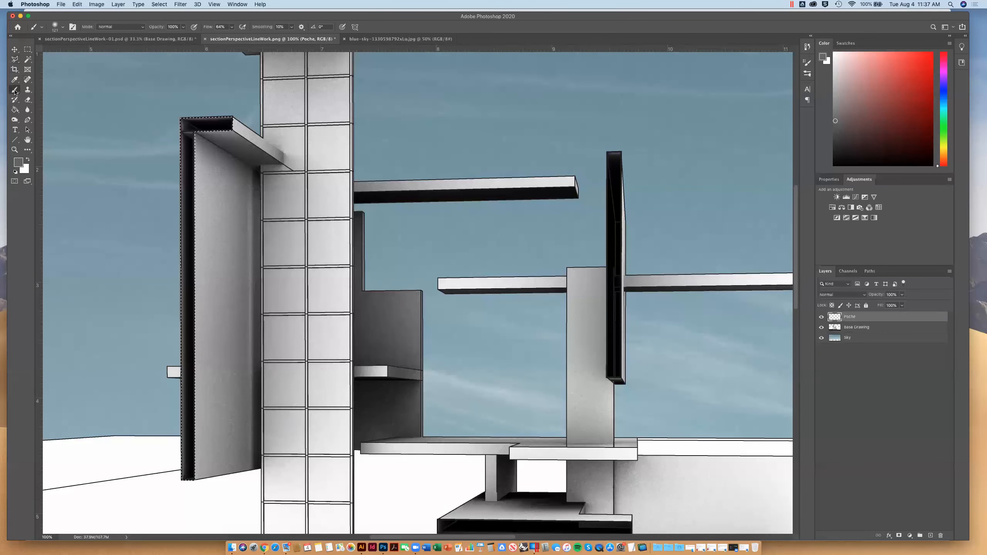
{"action": "left_click", "coordinate": [62, 27]}
{"action": "left_click", "coordinate": [63, 28]}
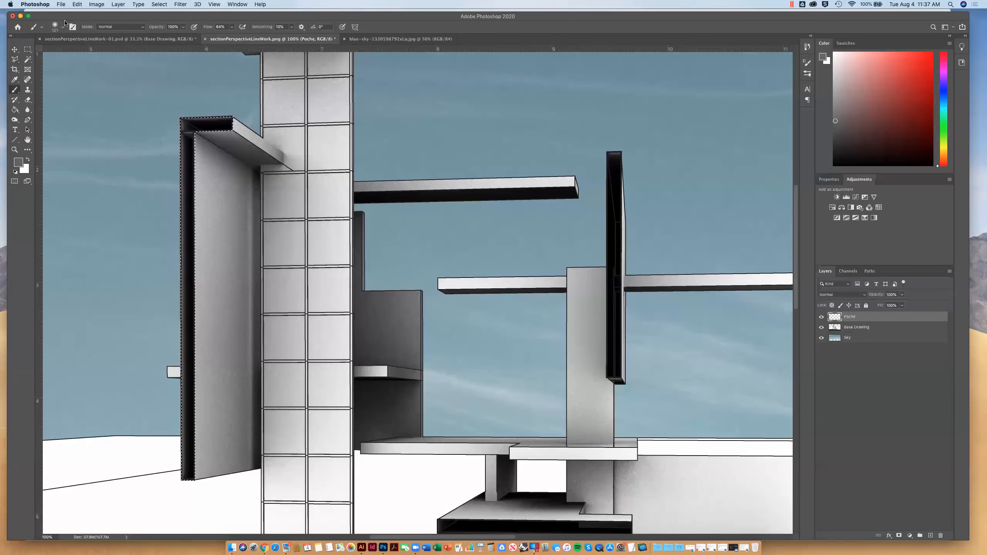
{"action": "left_click", "coordinate": [64, 28]}
{"action": "left_click_drag", "start_coordinate": [77, 50], "coordinate": [83, 51]}
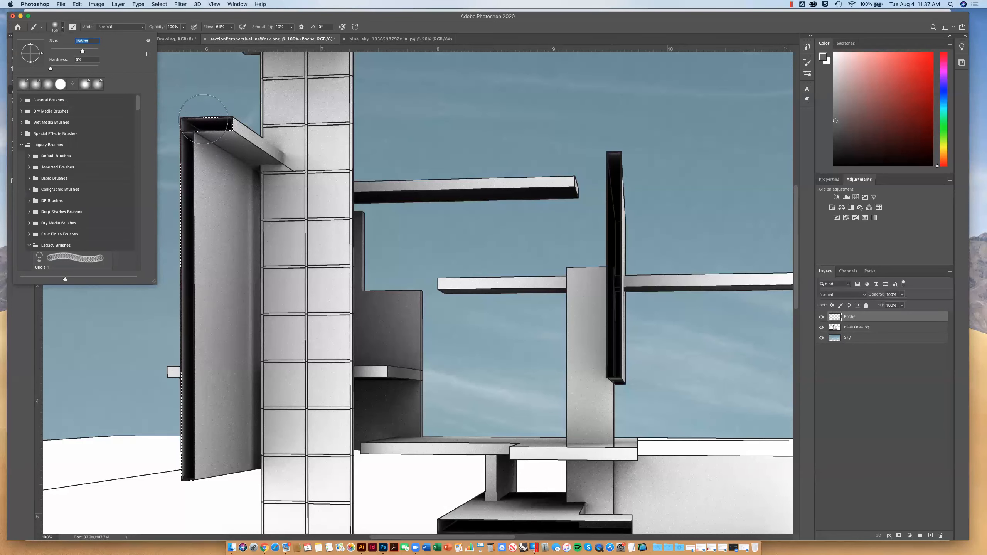
{"action": "left_click", "coordinate": [58, 86]}
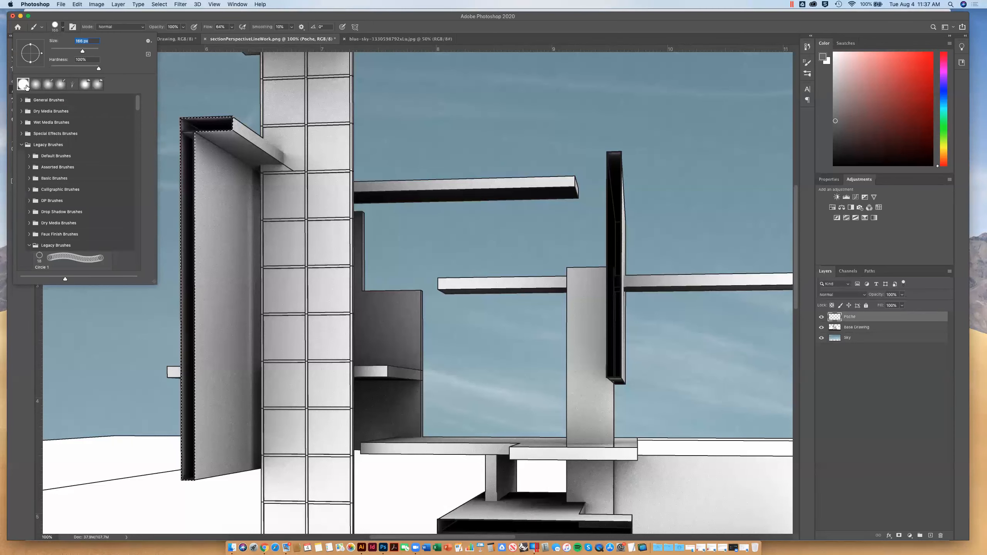
Reset the painting colours to default black and white, then swap them.
{"action": "left_click", "coordinate": [62, 23]}
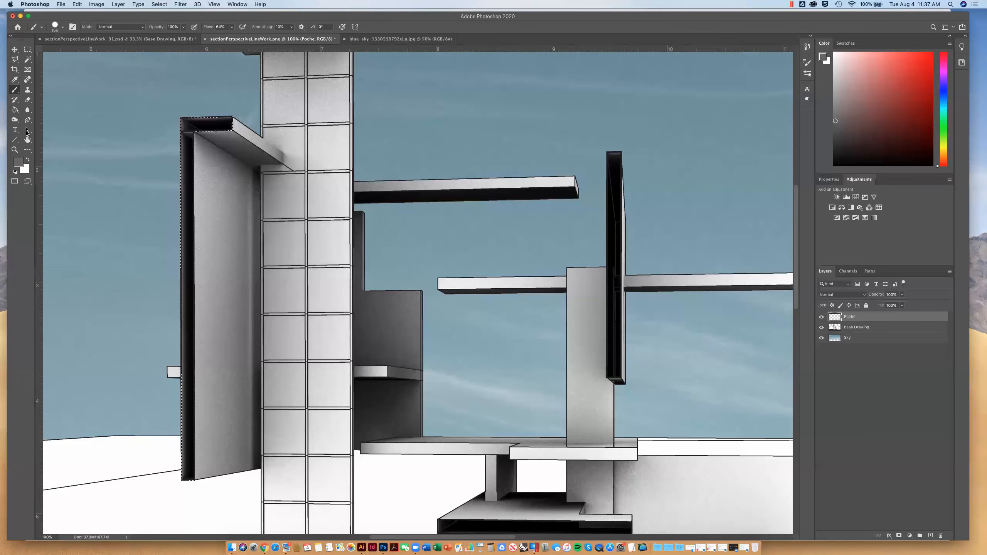
{"action": "left_click", "coordinate": [18, 162]}
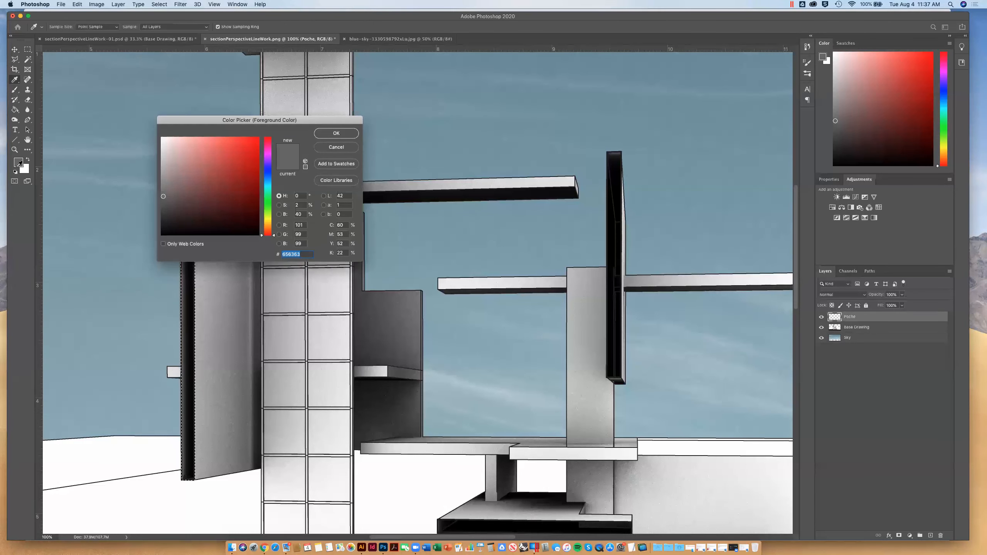
{"action": "left_click", "coordinate": [323, 148]}
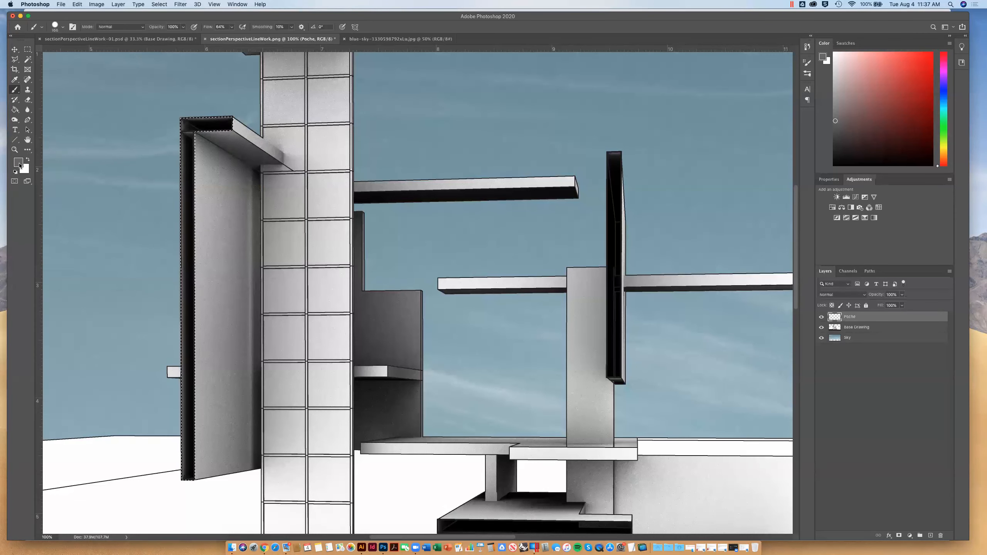
{"action": "left_click", "coordinate": [17, 162]}
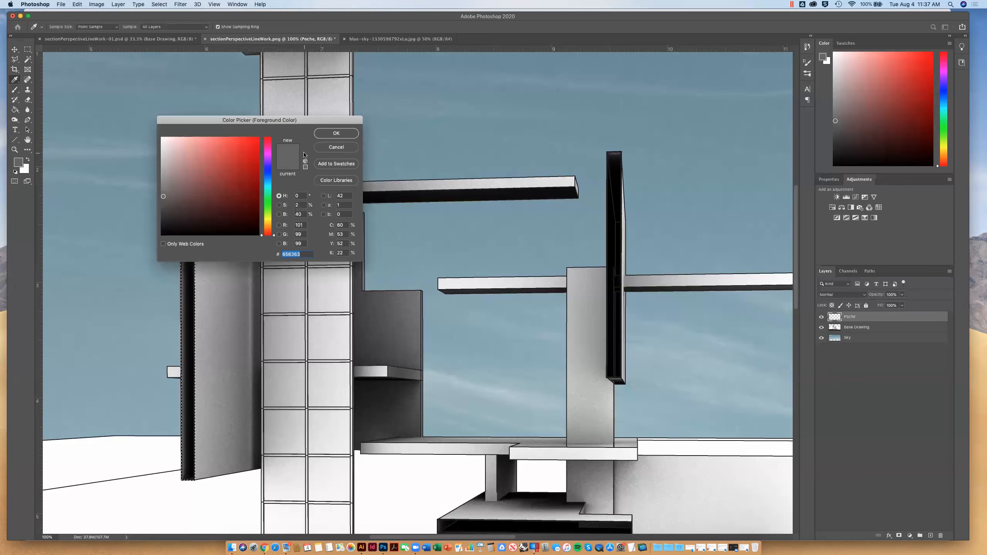
{"action": "left_click", "coordinate": [317, 148]}
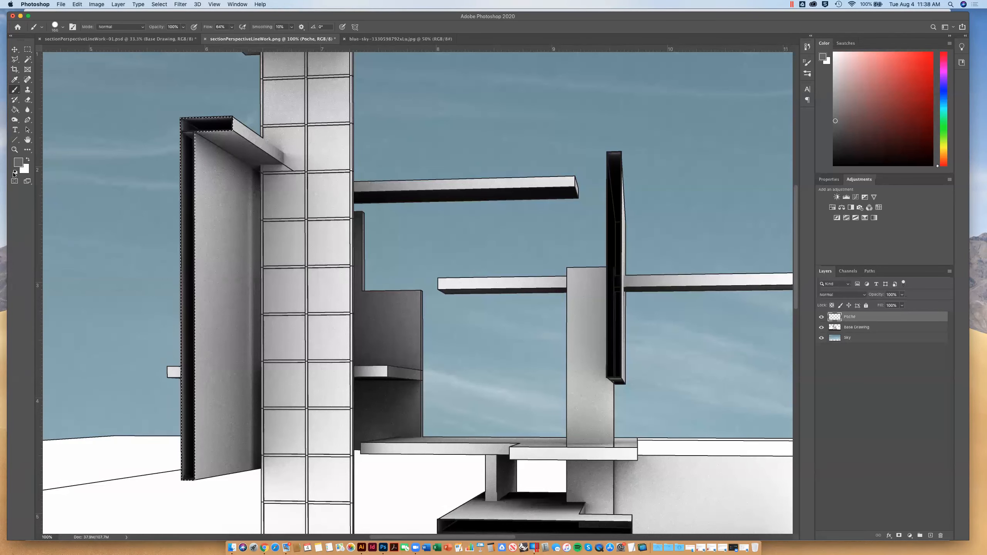
{"action": "left_click", "coordinate": [15, 173]}
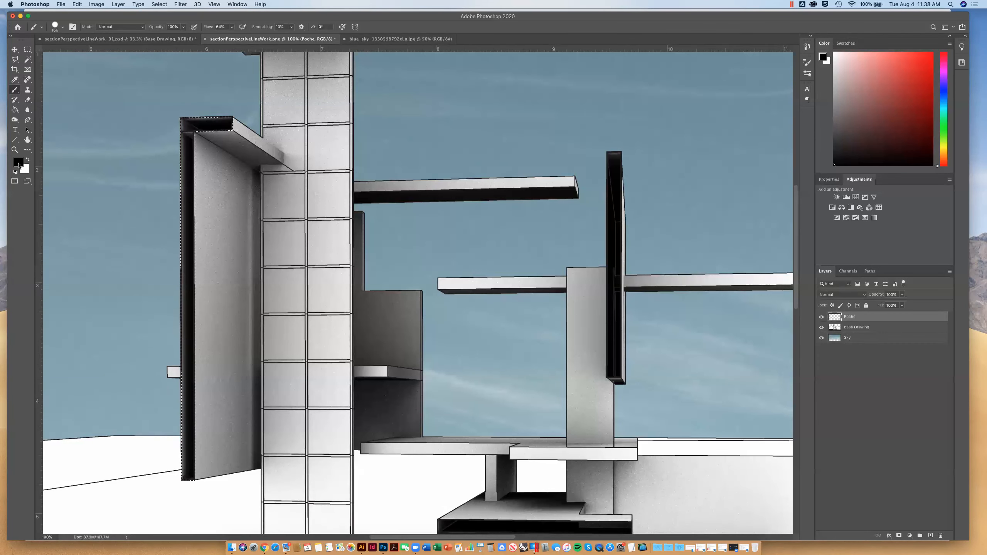
{"action": "left_click", "coordinate": [28, 159]}
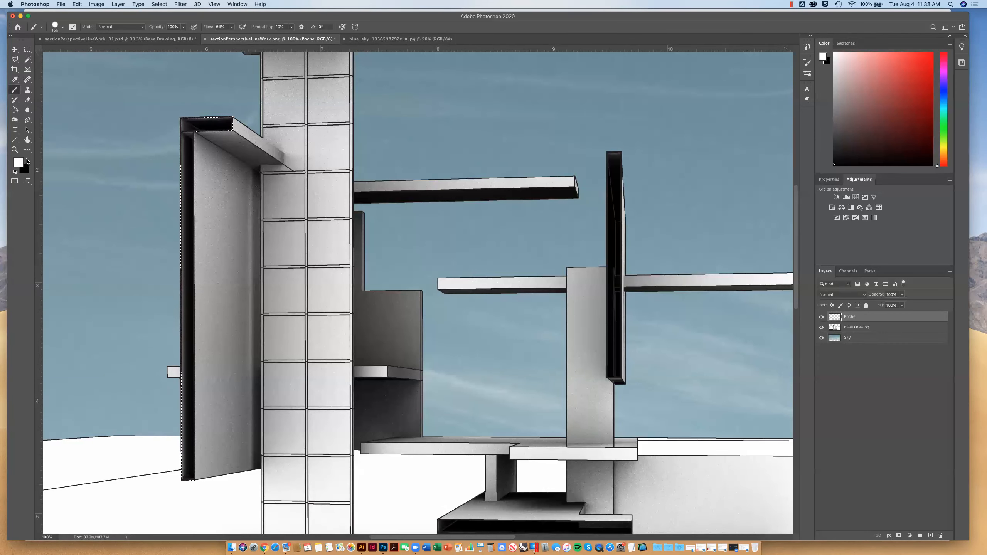
Paint the selected left wall strip, first black, then test it in red d22c2c.
{"action": "left_click", "coordinate": [28, 160]}
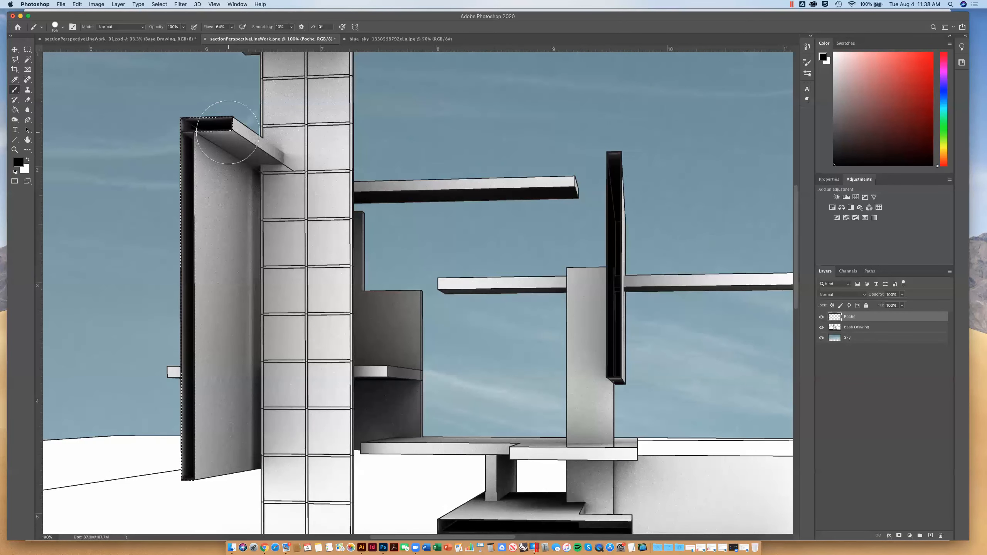
{"action": "left_click_drag", "start_coordinate": [189, 355], "coordinate": [187, 474]}
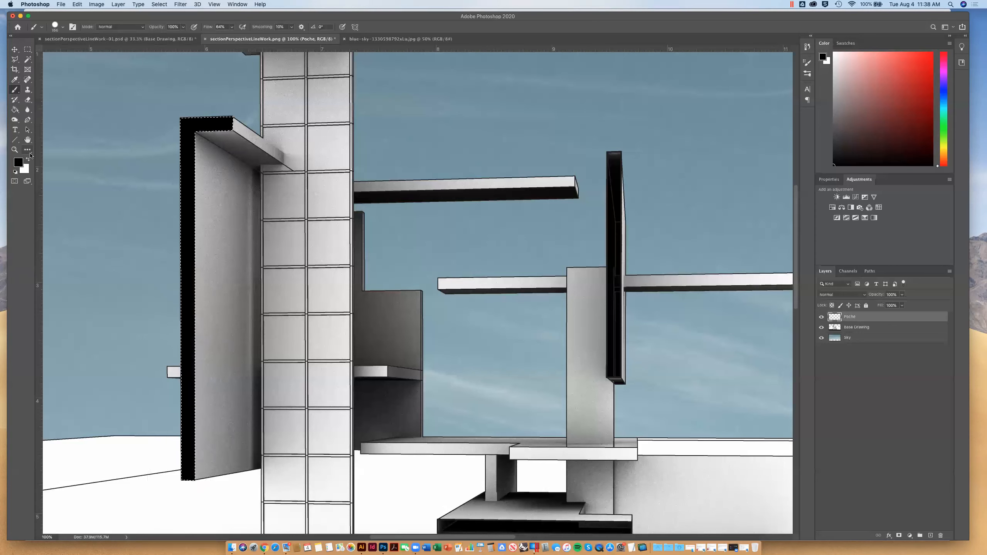
{"action": "left_click", "coordinate": [17, 163]}
{"action": "left_click", "coordinate": [238, 156]}
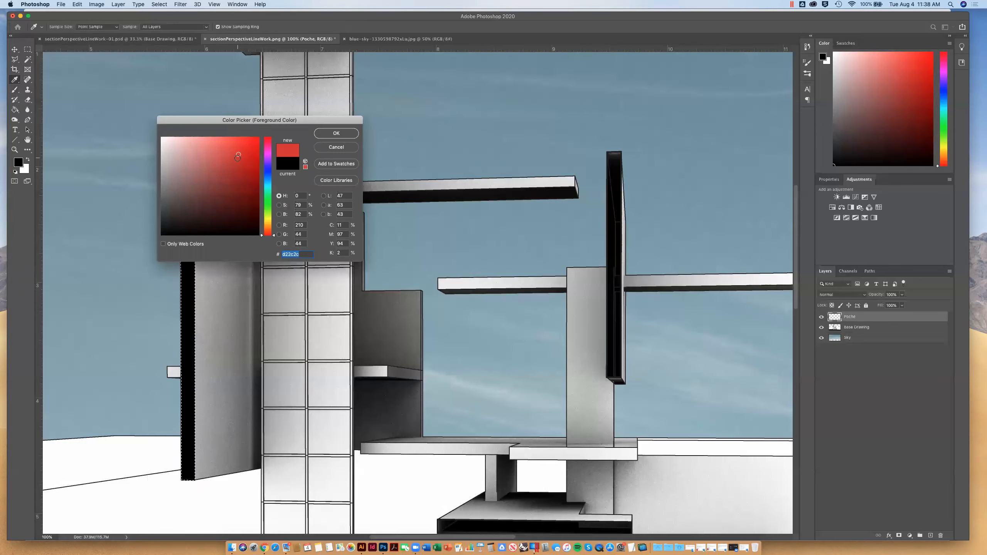
{"action": "left_click", "coordinate": [336, 134]}
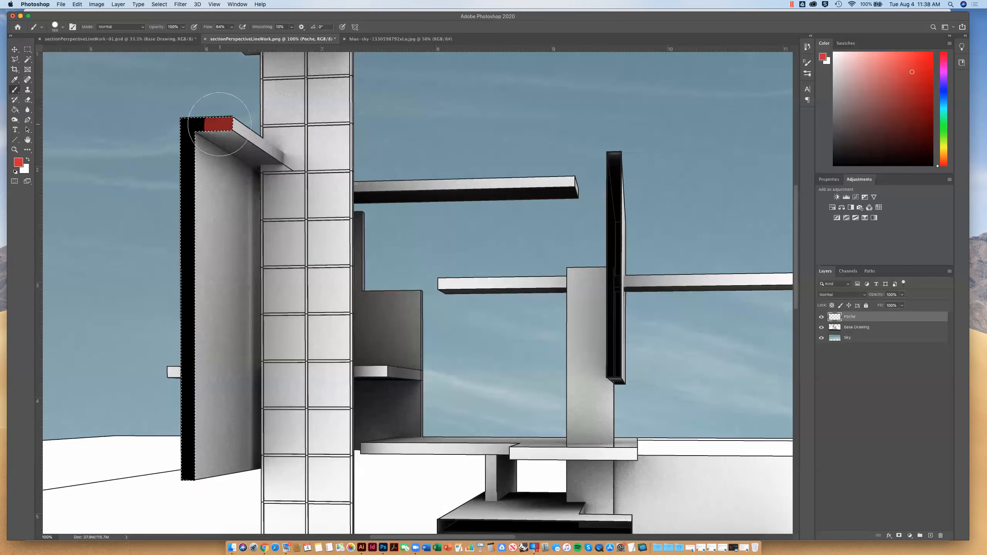
{"action": "left_click_drag", "start_coordinate": [173, 173], "coordinate": [181, 540]}
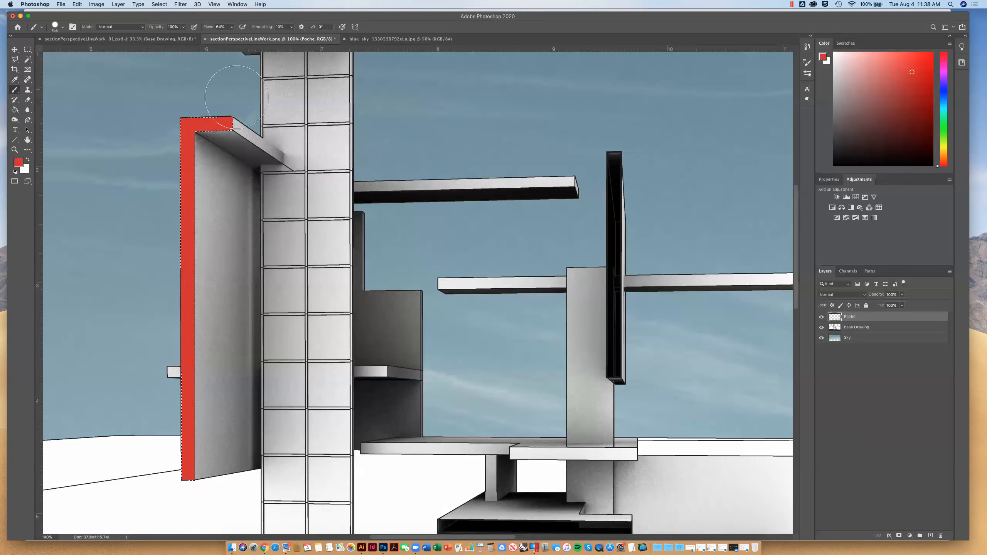
Set the painting colour to 000000 and repaint the wall strip solid black.
{"action": "left_click", "coordinate": [19, 161]}
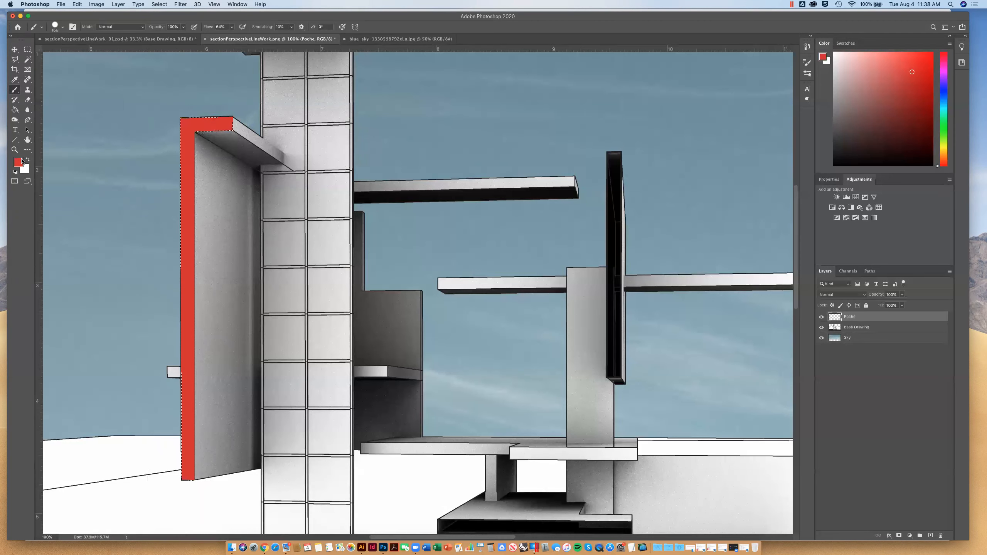
{"action": "type", "text": "000000"}
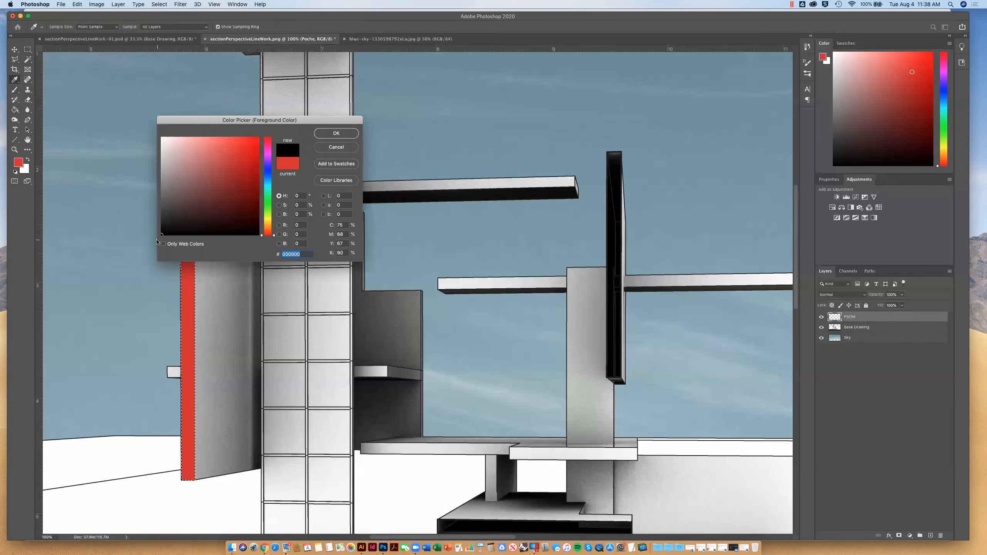
{"action": "left_click", "coordinate": [336, 133]}
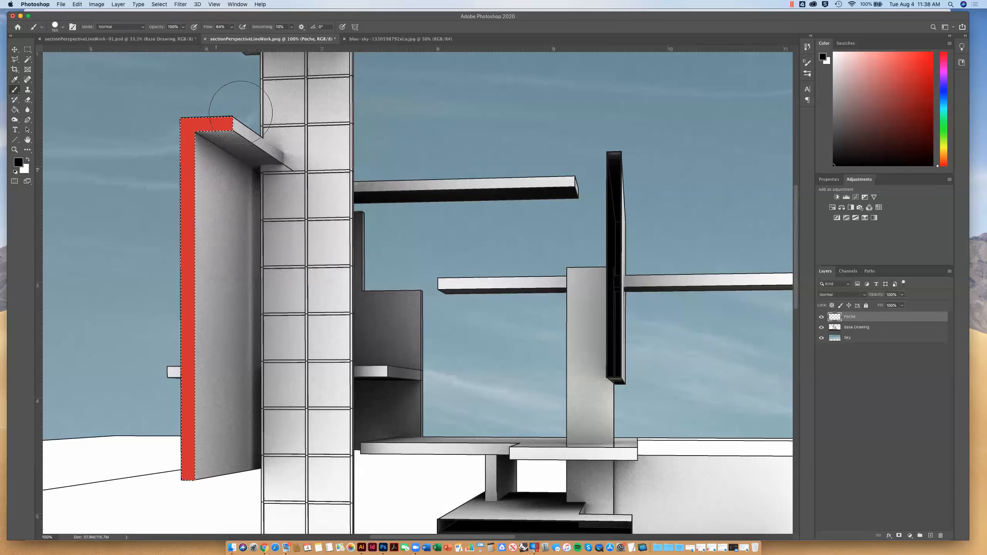
{"action": "mouse_move", "coordinate": [216, 122]}
{"action": "left_mouse_down"}
{"action": "mouse_move", "coordinate": [191, 135]}
{"action": "mouse_move", "coordinate": [190, 408]}
{"action": "left_mouse_up"}
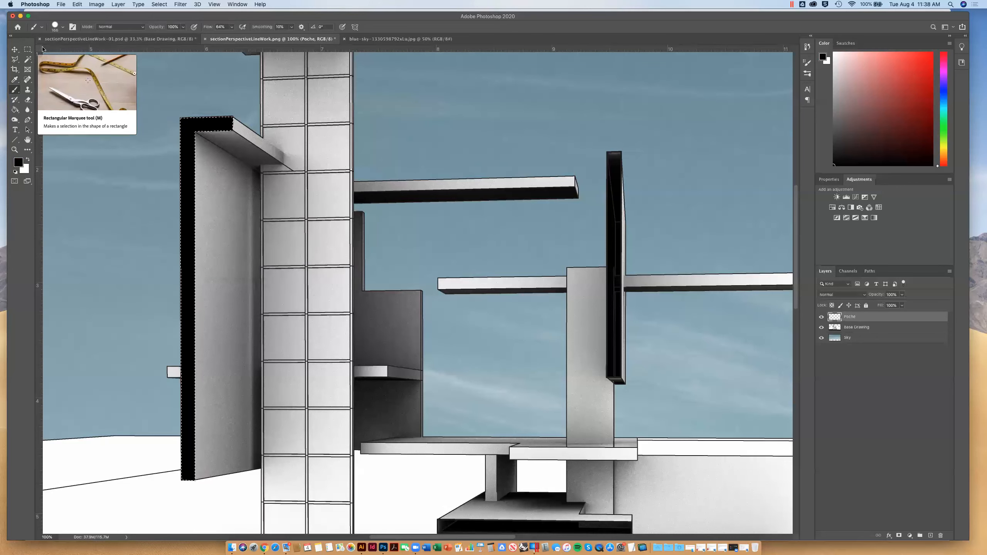
Clear the wall selection and outline the vertical fin right of the central column.
{"action": "left_click", "coordinate": [27, 52]}
{"action": "left_click", "coordinate": [131, 134]}
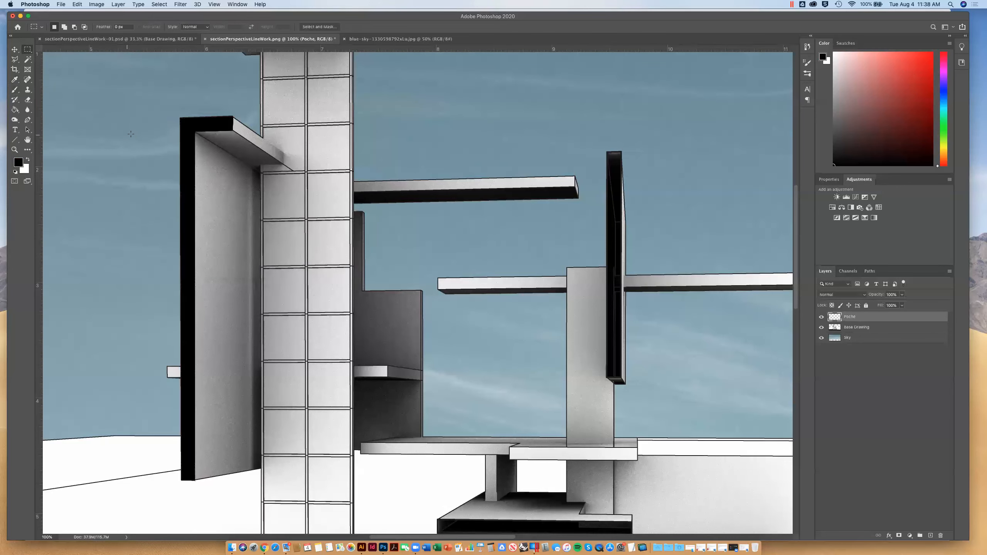
{"action": "left_click", "coordinate": [14, 59]}
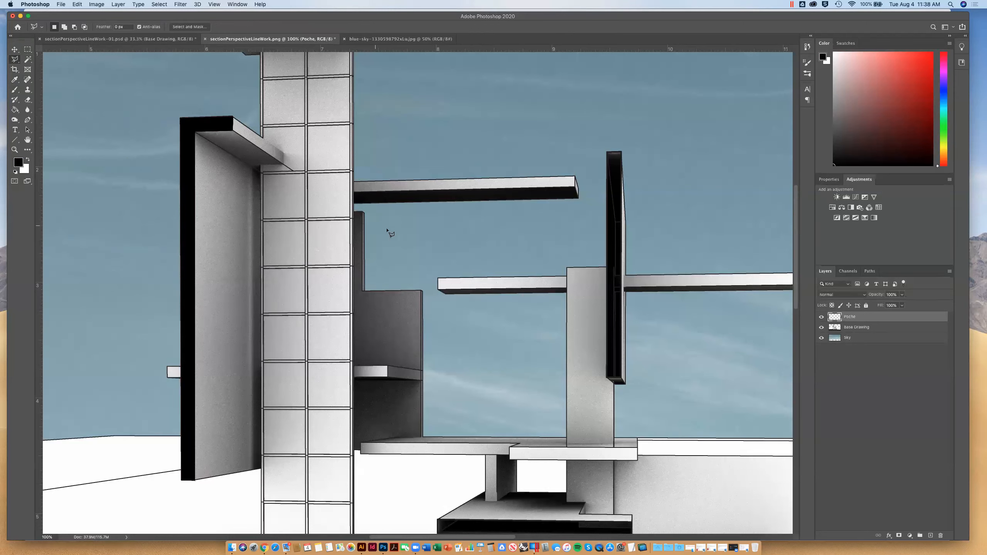
{"action": "scroll", "coordinate": [476, 256], "scroll_direction": "right", "scroll_amount": 5}
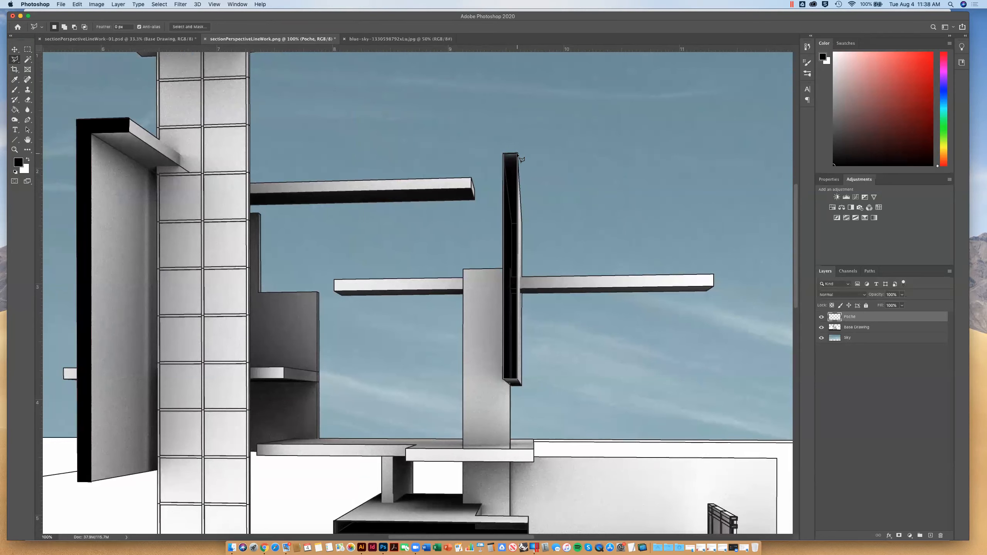
{"action": "left_click", "coordinate": [509, 158]}
Paint the selected fin solid black, then deselect and zoom out.
{"action": "left_click", "coordinate": [15, 90]}
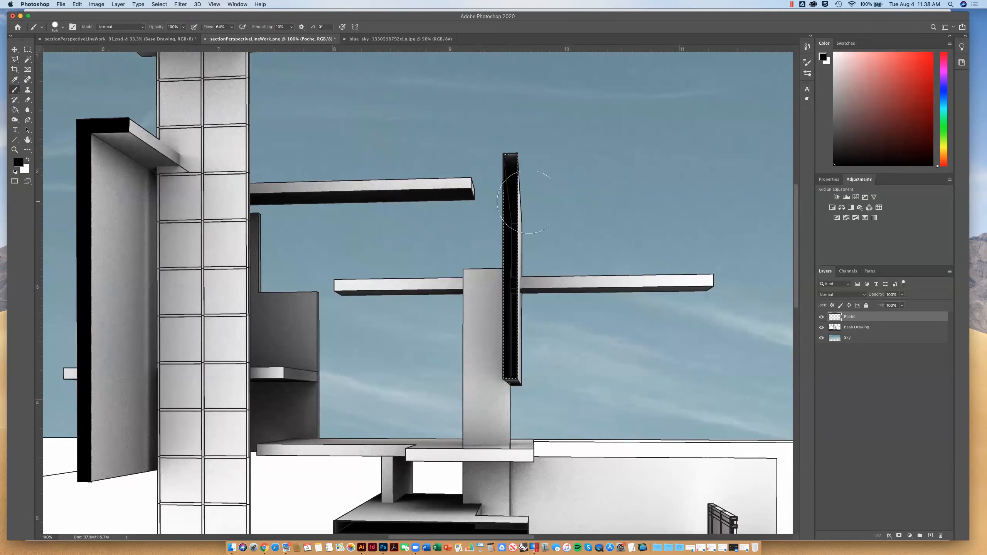
{"action": "left_click_drag", "start_coordinate": [511, 165], "coordinate": [503, 353]}
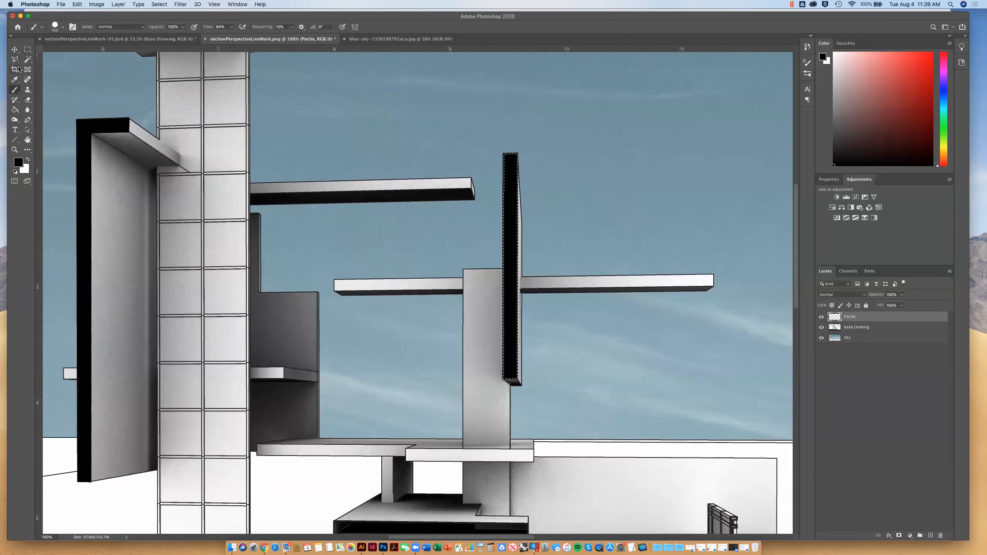
{"action": "left_click", "coordinate": [27, 49]}
{"action": "left_click", "coordinate": [149, 197]}
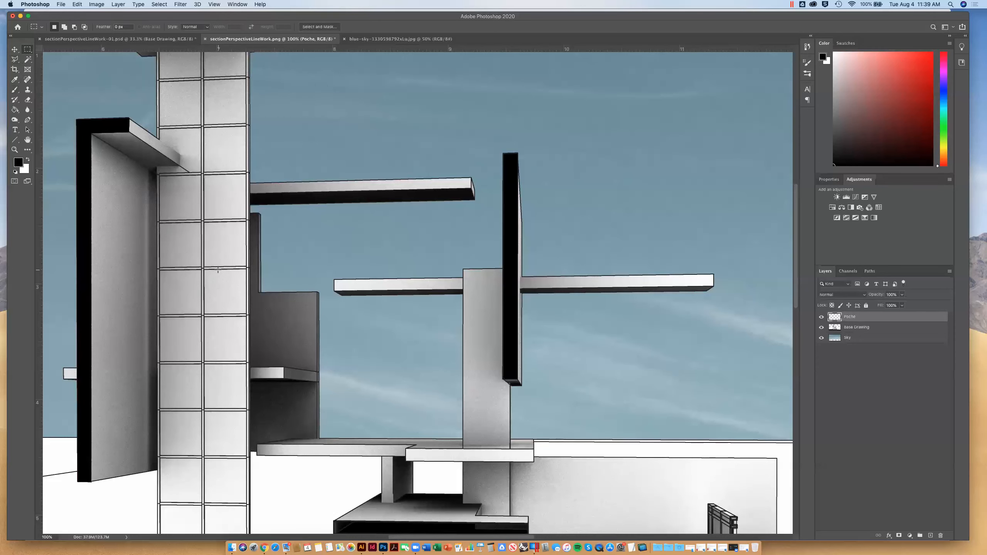
{"action": "key", "text": "super+minus"}
{"action": "key", "text": "super+minus"}
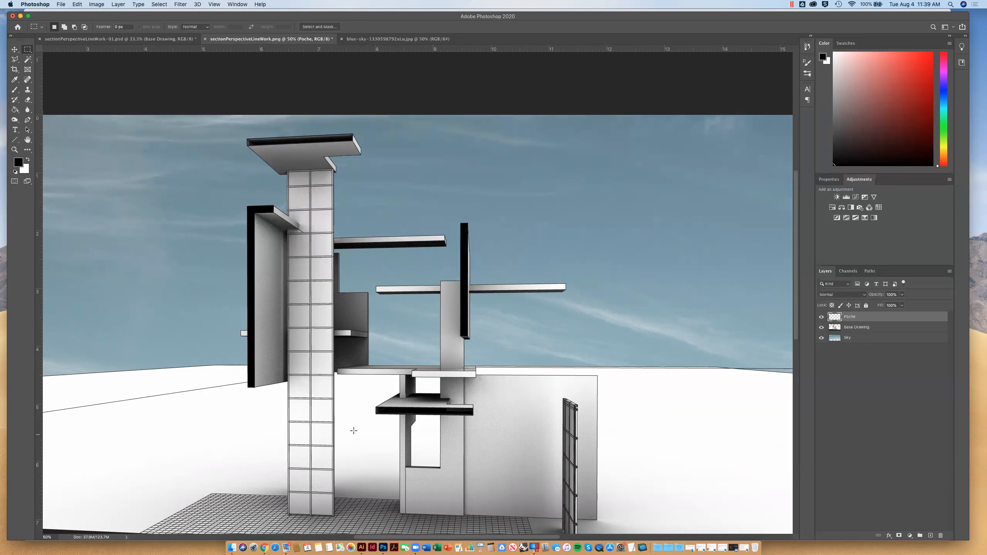
Zoom to 200% on the lower slab and lasso its front edge.
{"action": "key", "text": "super+plus"}
{"action": "key", "text": "super+plus"}
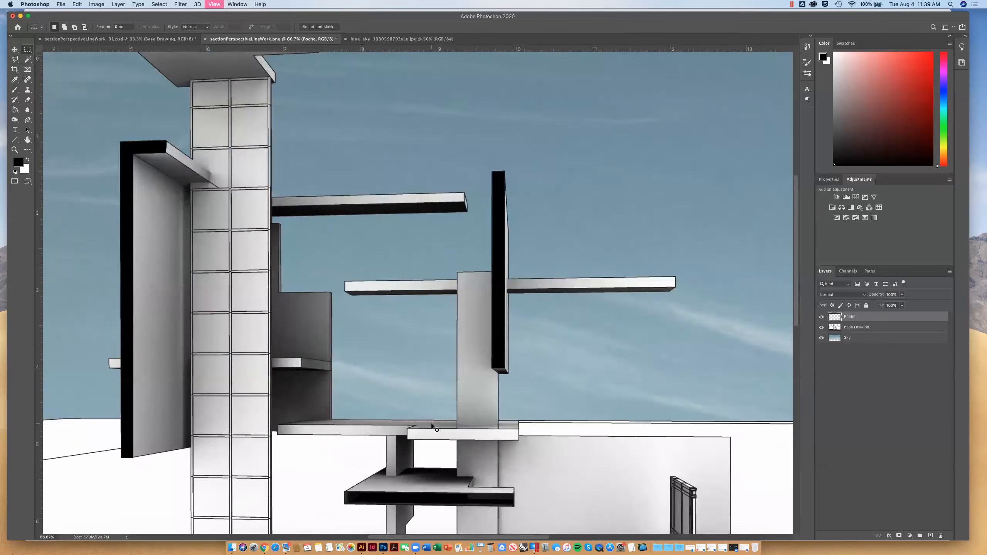
{"action": "left_click_drag", "start_coordinate": [426, 426], "coordinate": [404, 248]}
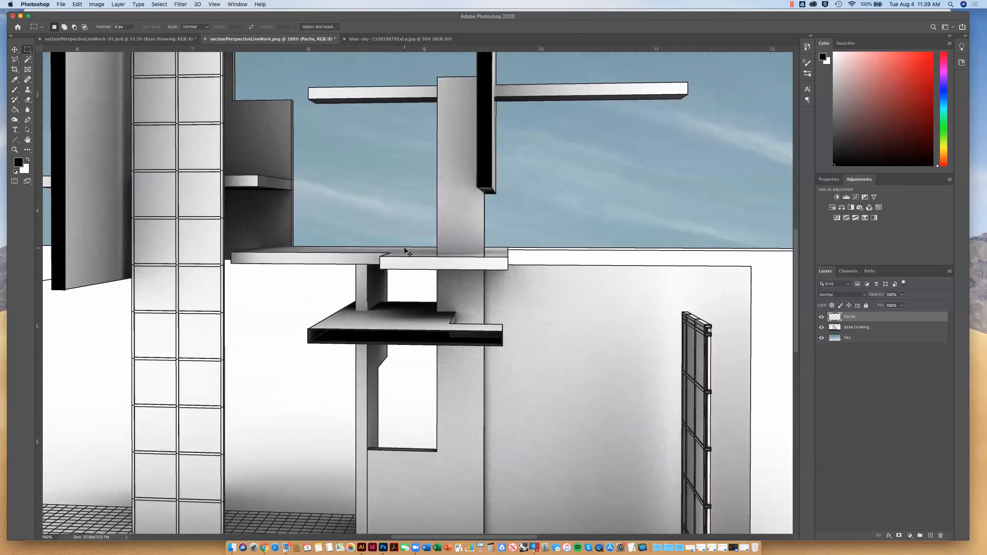
{"action": "key", "text": "super+plus"}
{"action": "key", "text": "super+plus"}
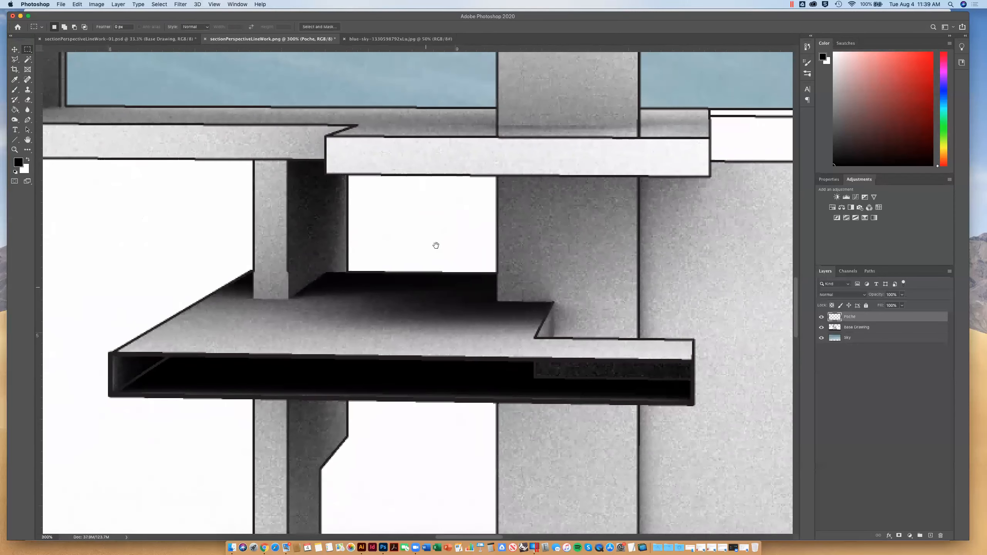
{"action": "left_click", "coordinate": [14, 59]}
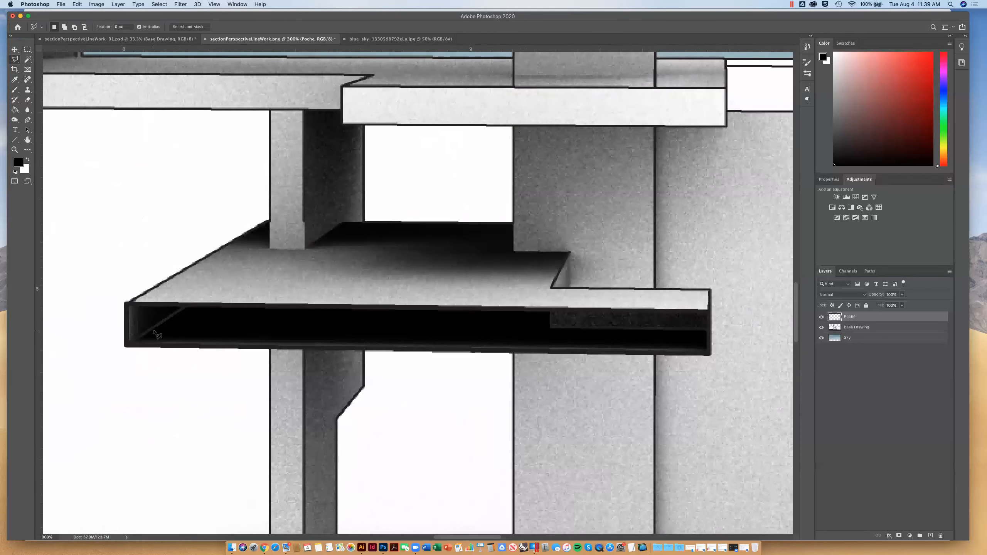
{"action": "mouse_move", "coordinate": [131, 309]}
{"action": "left_mouse_down"}
{"action": "mouse_move", "coordinate": [130, 347]}
{"action": "mouse_move", "coordinate": [699, 359]}
{"action": "mouse_move", "coordinate": [710, 355]}
{"action": "mouse_move", "coordinate": [694, 319]}
{"action": "mouse_move", "coordinate": [728, 296]}
{"action": "mouse_move", "coordinate": [723, 317]}
{"action": "mouse_move", "coordinate": [132, 310]}
{"action": "left_mouse_up"}
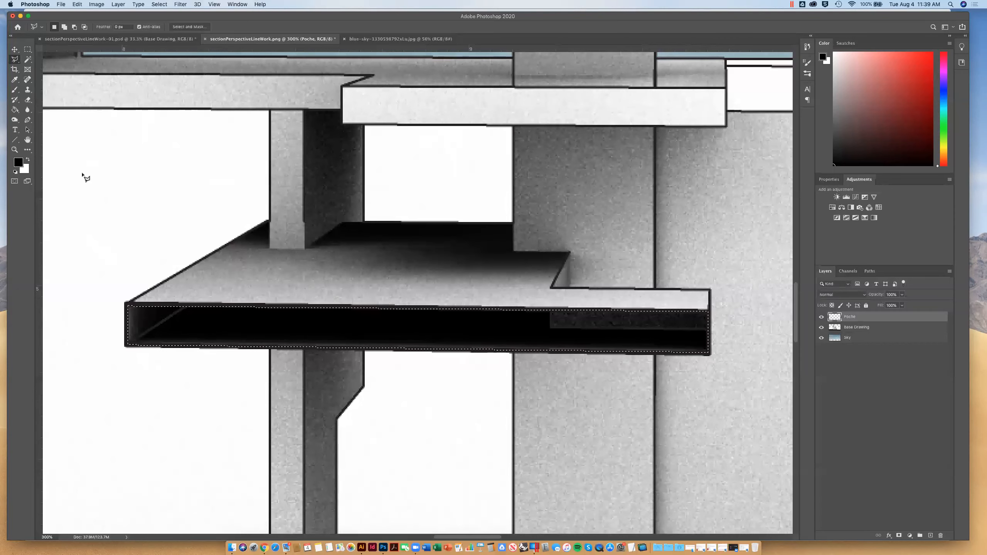
Paint the selected slab edge solid black with the Brush.
{"action": "left_click", "coordinate": [15, 109]}
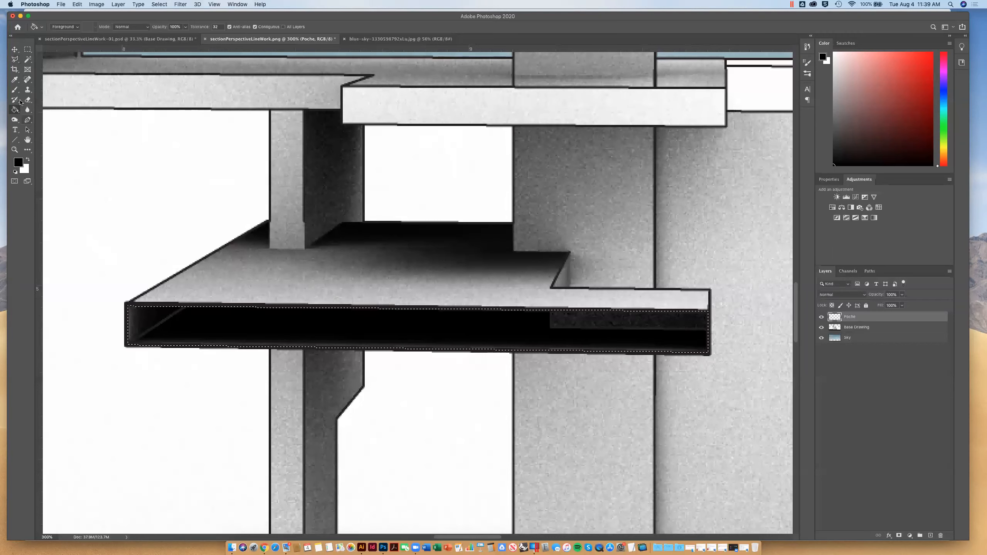
{"action": "left_click", "coordinate": [16, 89]}
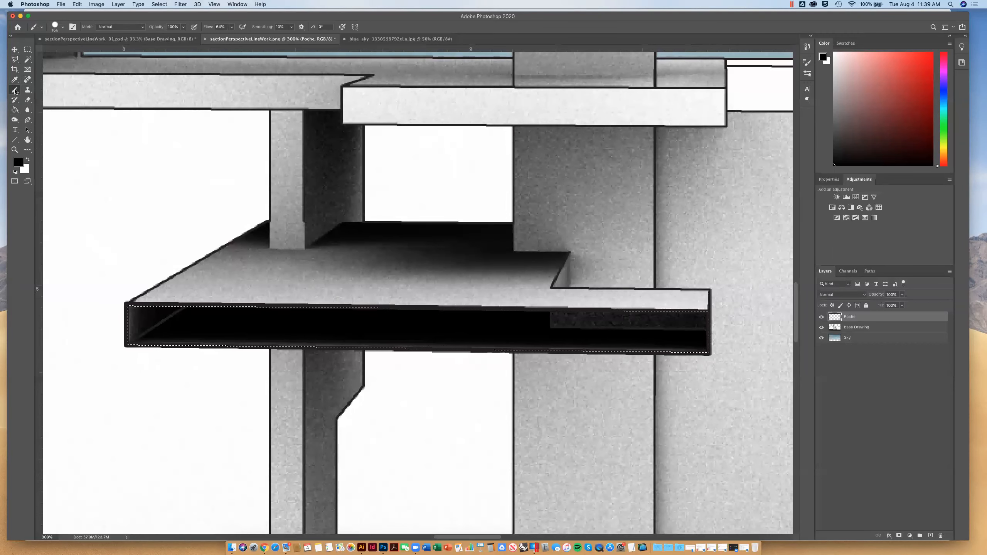
{"action": "mouse_move", "coordinate": [134, 272]}
{"action": "left_mouse_down"}
{"action": "mouse_move", "coordinate": [143, 288]}
{"action": "mouse_move", "coordinate": [359, 326]}
{"action": "mouse_move", "coordinate": [615, 298]}
{"action": "mouse_move", "coordinate": [669, 316]}
{"action": "left_mouse_up"}
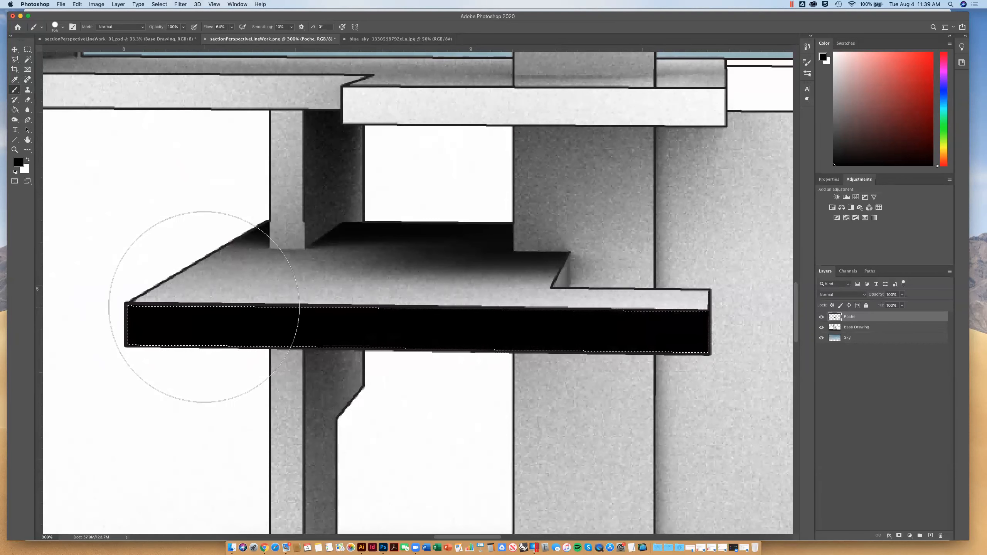
{"action": "key", "text": "super+minus"}
Zoom out to 33.3% and outline the ground strip with a four-corner polygonal selection.
{"action": "key", "text": "super+minus"}
{"action": "key", "text": "super+minus"}
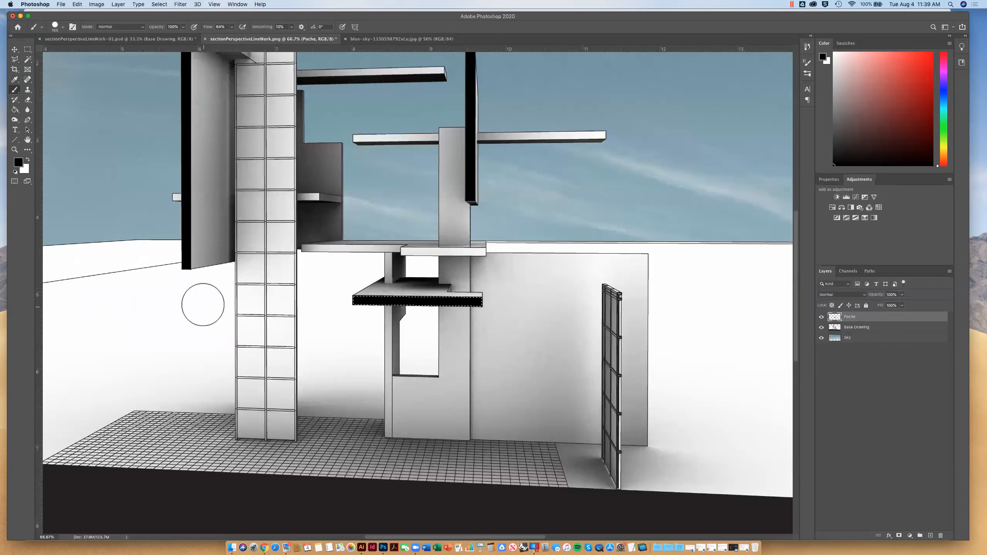
{"action": "key", "text": "super+minus"}
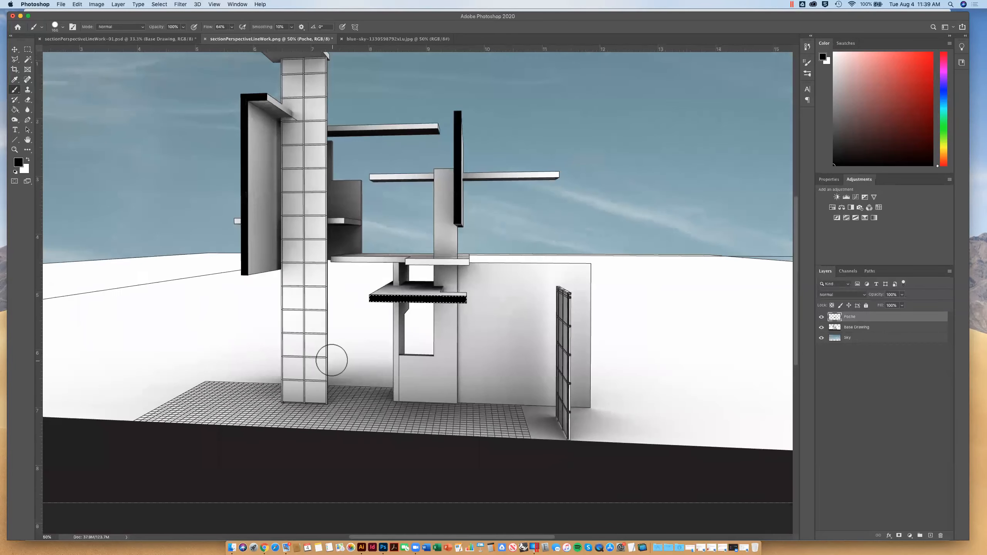
{"action": "key", "text": "super+minus"}
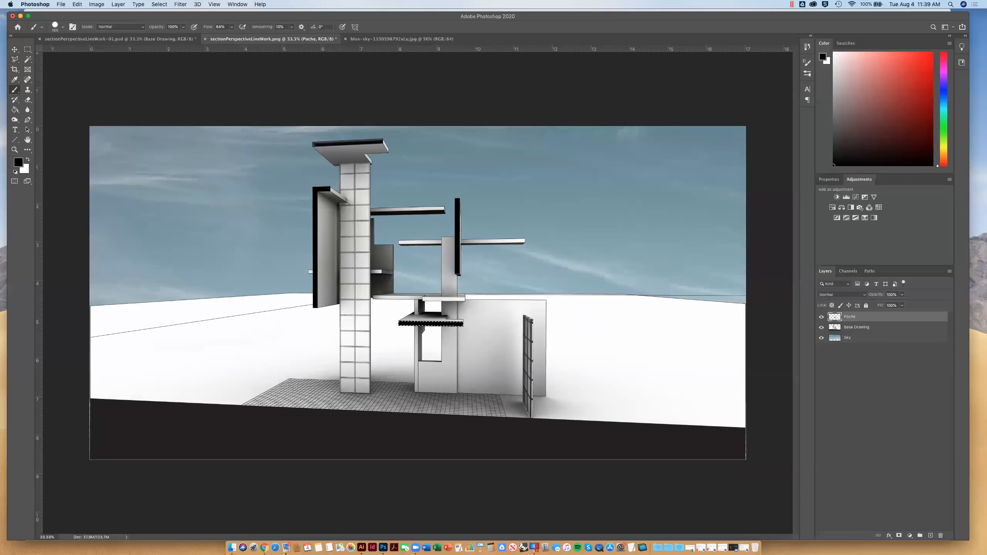
{"action": "left_click", "coordinate": [16, 59]}
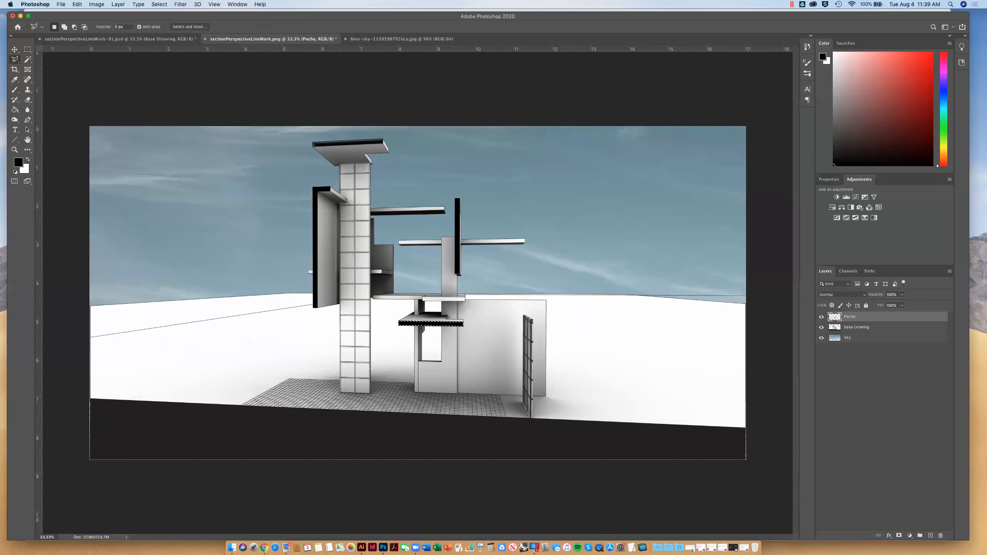
{"action": "left_click", "coordinate": [91, 399]}
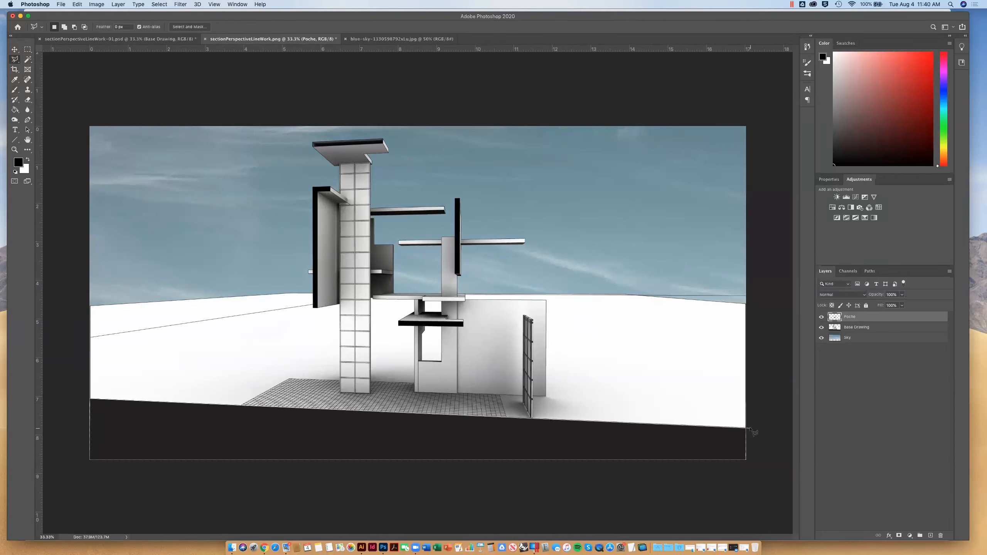
{"action": "left_click", "coordinate": [759, 473]}
{"action": "left_click", "coordinate": [76, 473]}
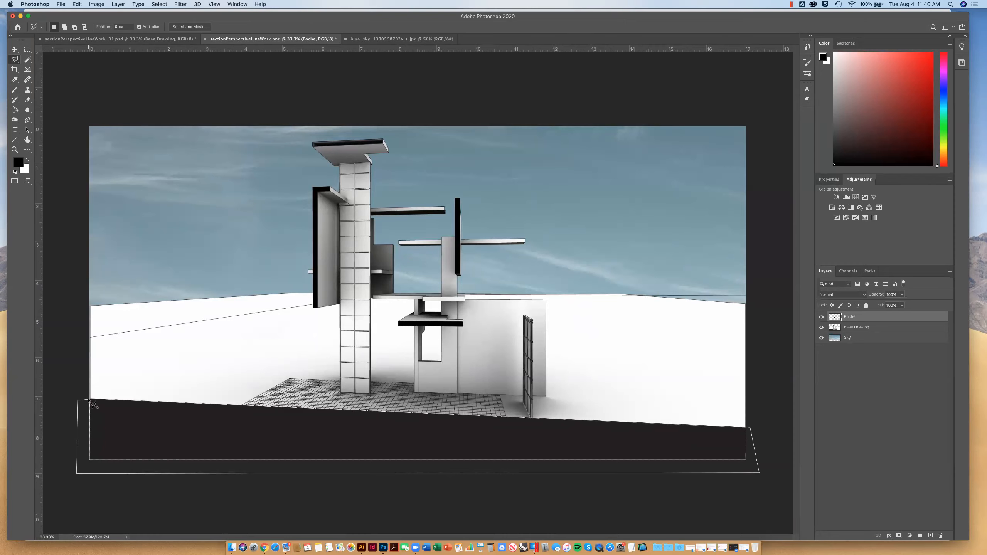
{"action": "left_click", "coordinate": [91, 401]}
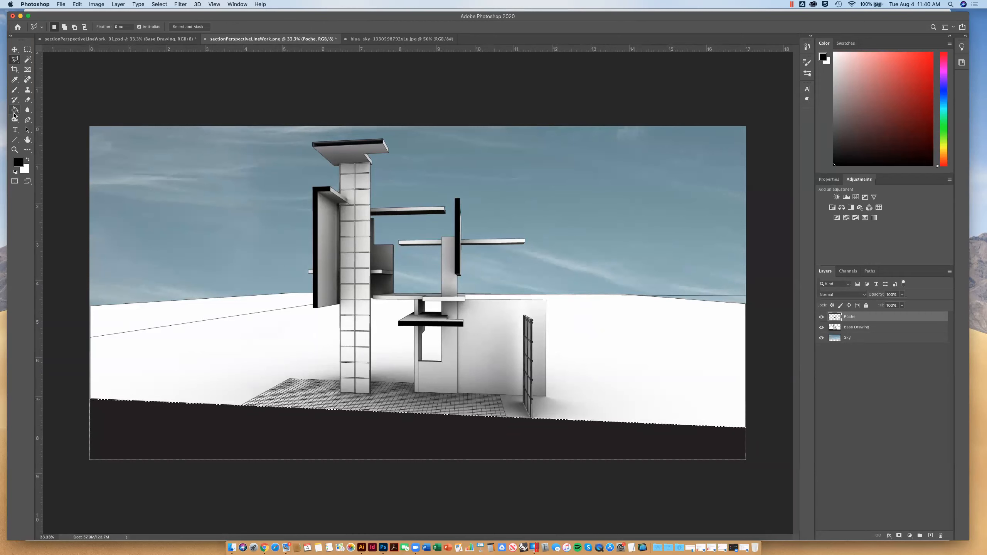
Paint the selected ground strip solid black, enlarging the brush to 476 px.
{"action": "left_click", "coordinate": [15, 89]}
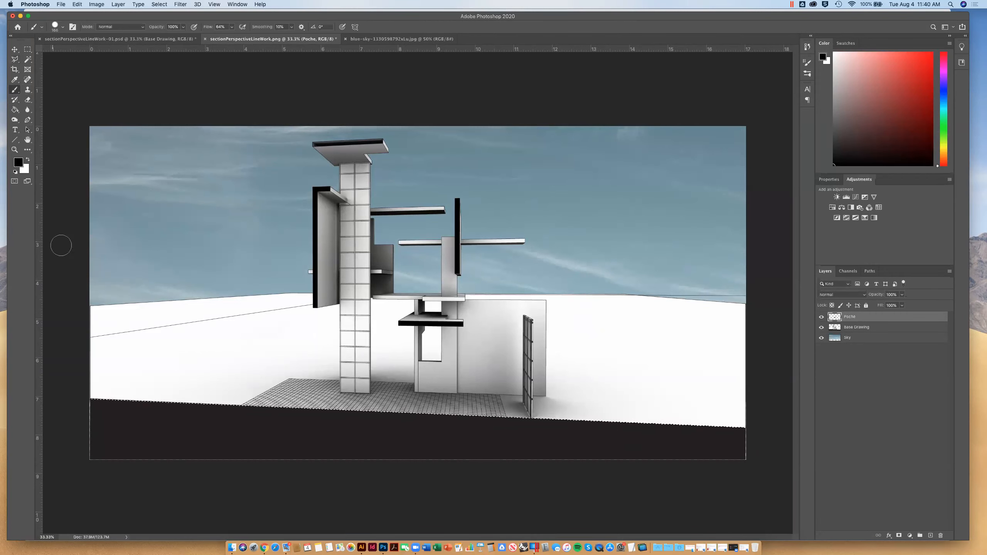
{"action": "left_click_drag", "start_coordinate": [86, 444], "coordinate": [116, 415]}
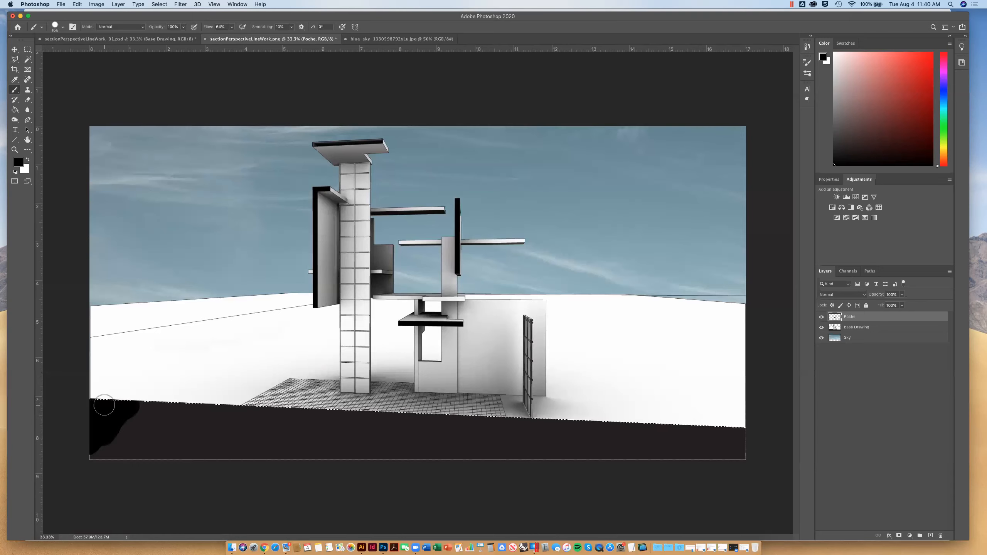
{"action": "left_click_drag", "start_coordinate": [86, 469], "coordinate": [141, 423]}
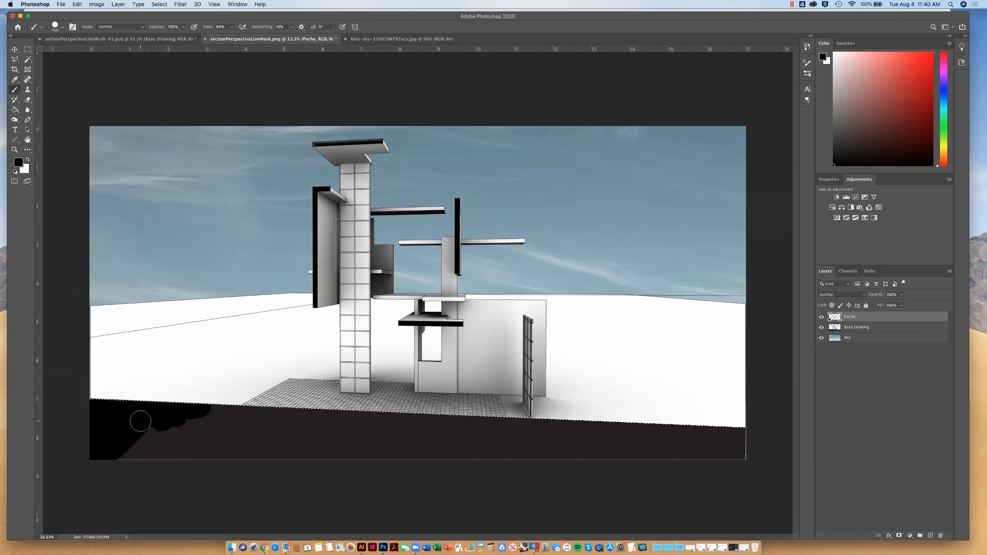
{"action": "left_click", "coordinate": [64, 28]}
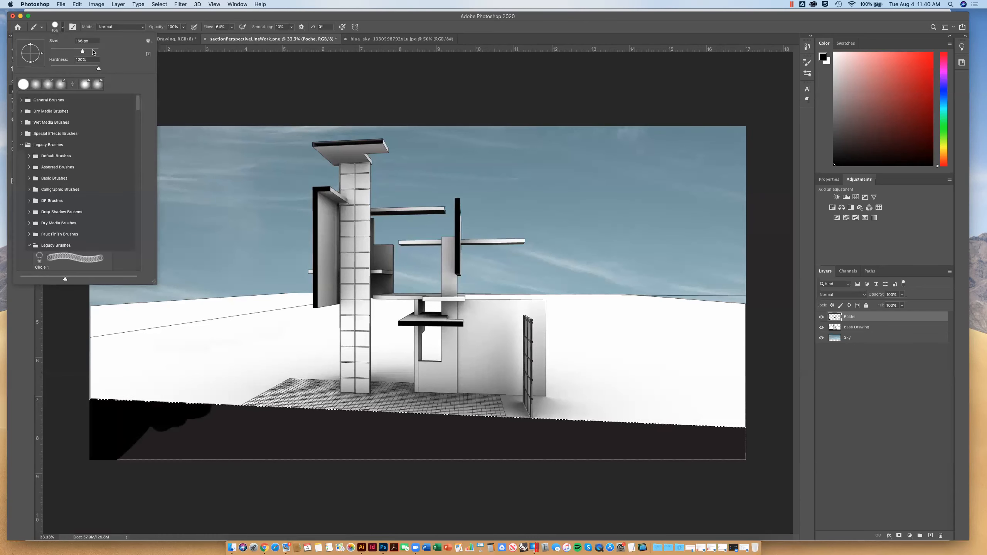
{"action": "left_click_drag", "start_coordinate": [93, 51], "coordinate": [93, 51]}
{"action": "left_click", "coordinate": [84, 21]}
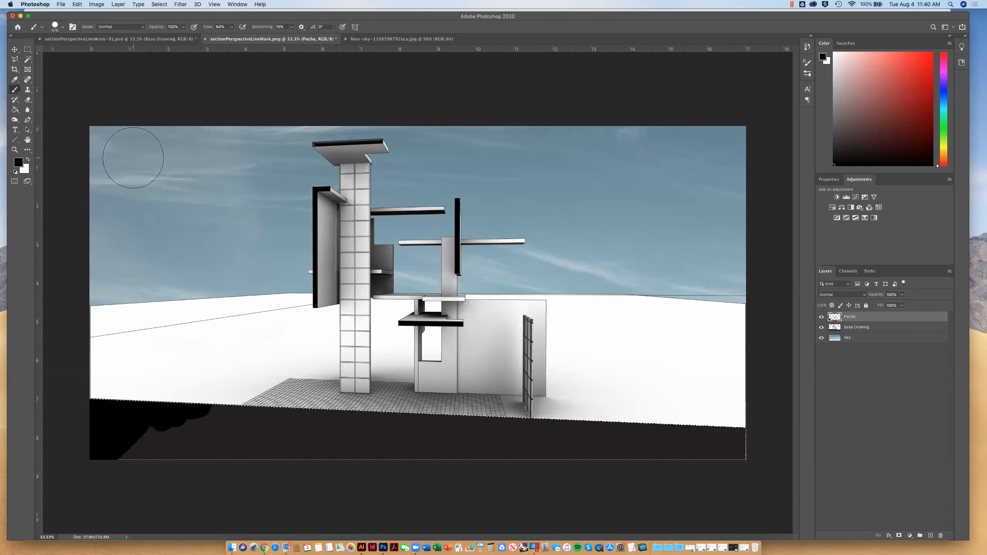
{"action": "mouse_move", "coordinate": [133, 448]}
{"action": "left_mouse_down"}
{"action": "mouse_move", "coordinate": [383, 431]}
{"action": "mouse_move", "coordinate": [207, 412]}
{"action": "mouse_move", "coordinate": [535, 448]}
{"action": "mouse_move", "coordinate": [620, 447]}
{"action": "mouse_move", "coordinate": [459, 440]}
{"action": "mouse_move", "coordinate": [727, 451]}
{"action": "left_mouse_up"}
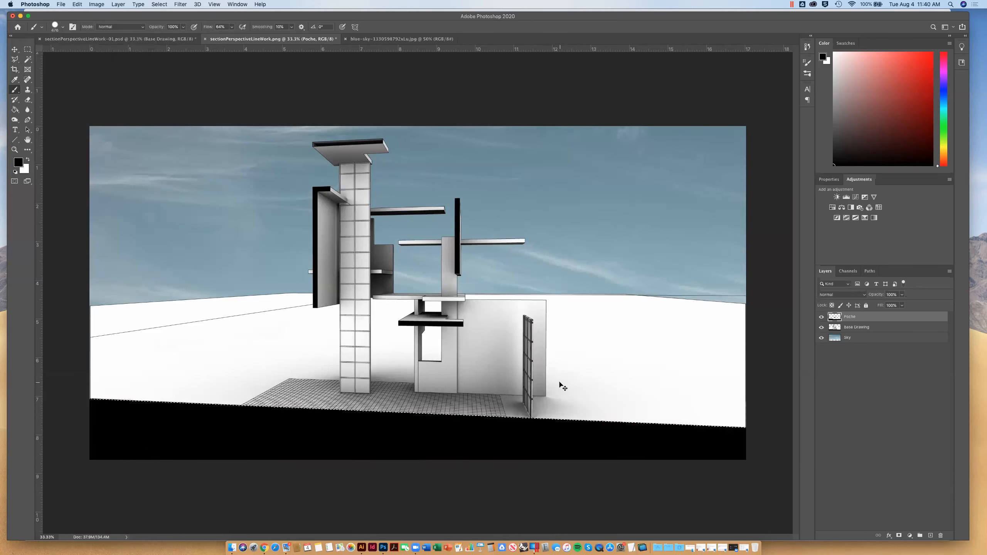
Zoom in on the building and bring the door frame into view.
{"action": "key", "text": "super+equal"}
{"action": "key", "text": "super+equal"}
{"action": "key", "text": "super+equal"}
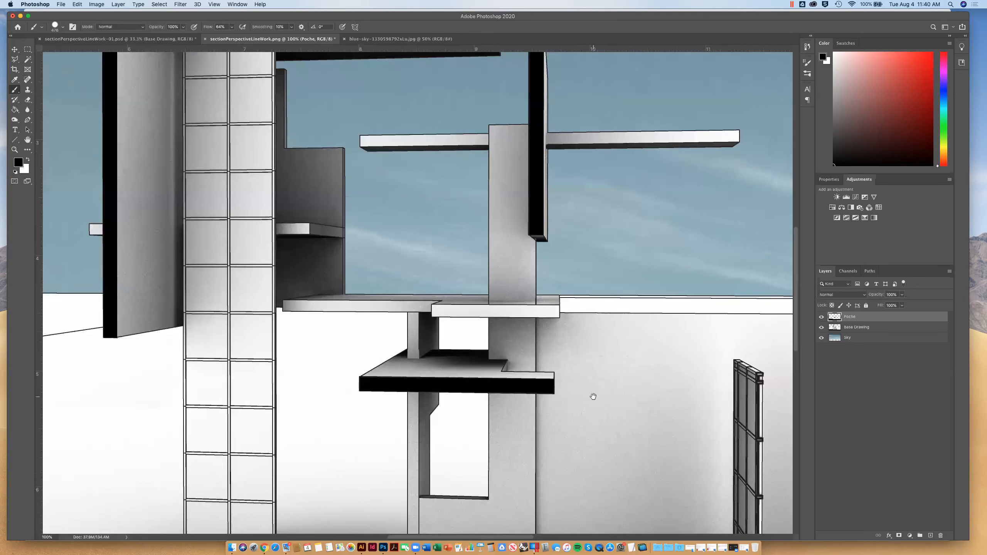
{"action": "left_click_drag", "start_coordinate": [585, 389], "coordinate": [499, 350]}
{"action": "left_click_drag", "start_coordinate": [362, 218], "coordinate": [332, 212]}
{"action": "left_click_drag", "start_coordinate": [531, 399], "coordinate": [513, 396]}
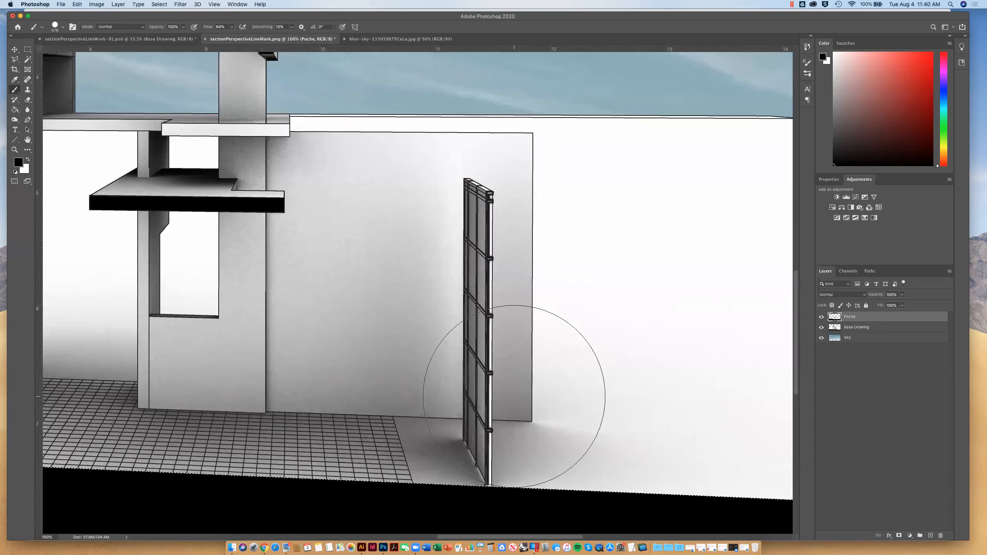
{"action": "key", "text": "super+equal"}
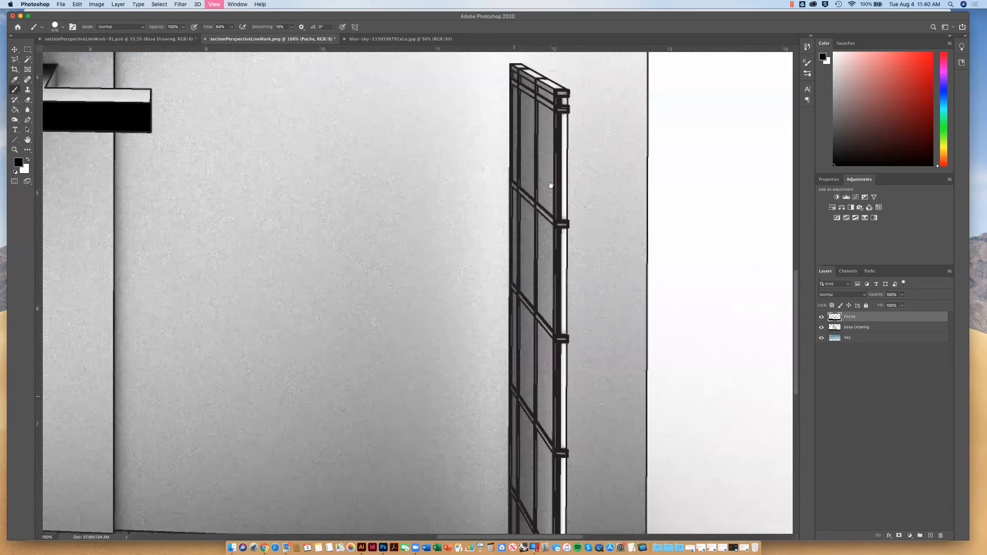
Outline the top section of the door frame's edge post with the Polygonal Lasso.
{"action": "left_click_drag", "start_coordinate": [551, 183], "coordinate": [465, 243]}
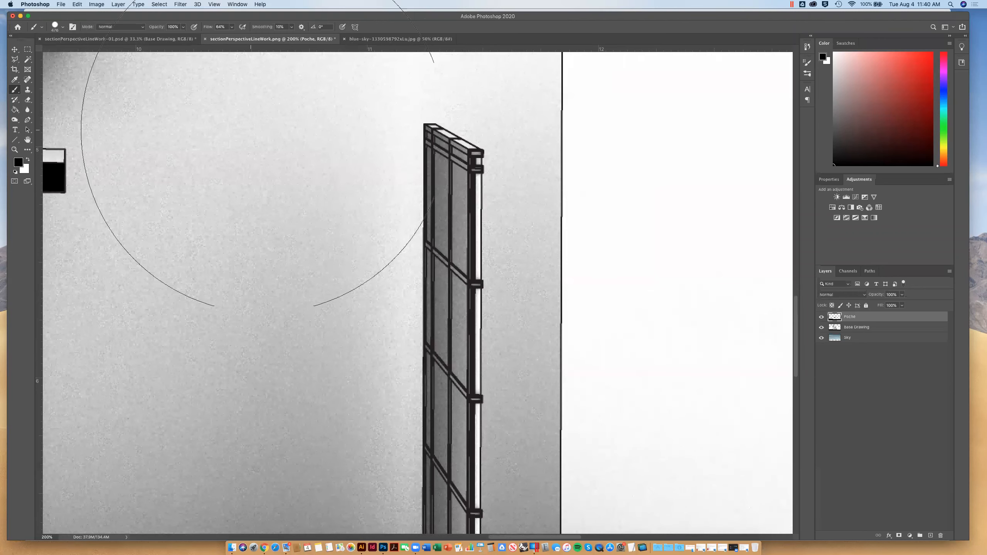
{"action": "left_click", "coordinate": [15, 60]}
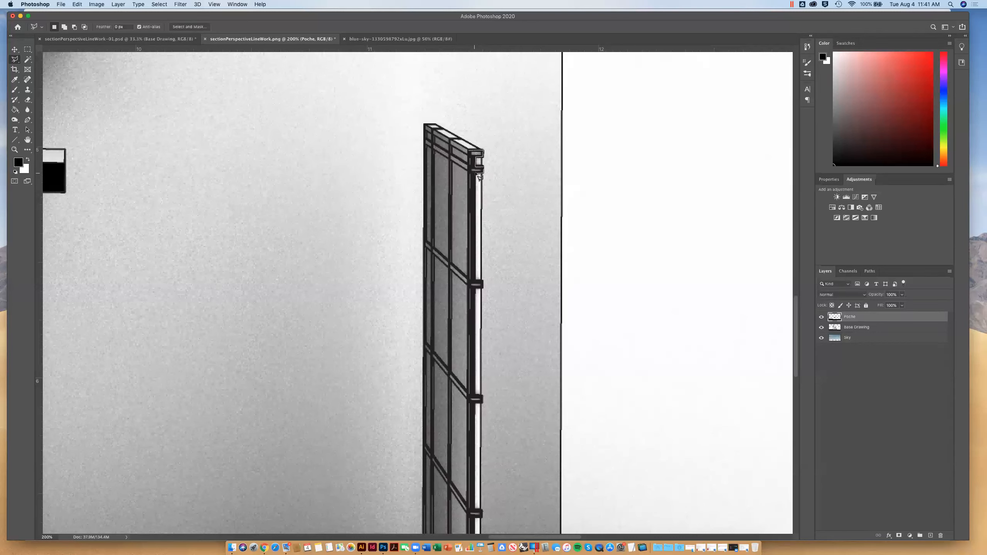
{"action": "left_click", "coordinate": [477, 179]}
{"action": "left_click", "coordinate": [475, 281]}
{"action": "left_click", "coordinate": [474, 155]}
Paint the selected post section black and clear the selection.
{"action": "key", "text": "b"}
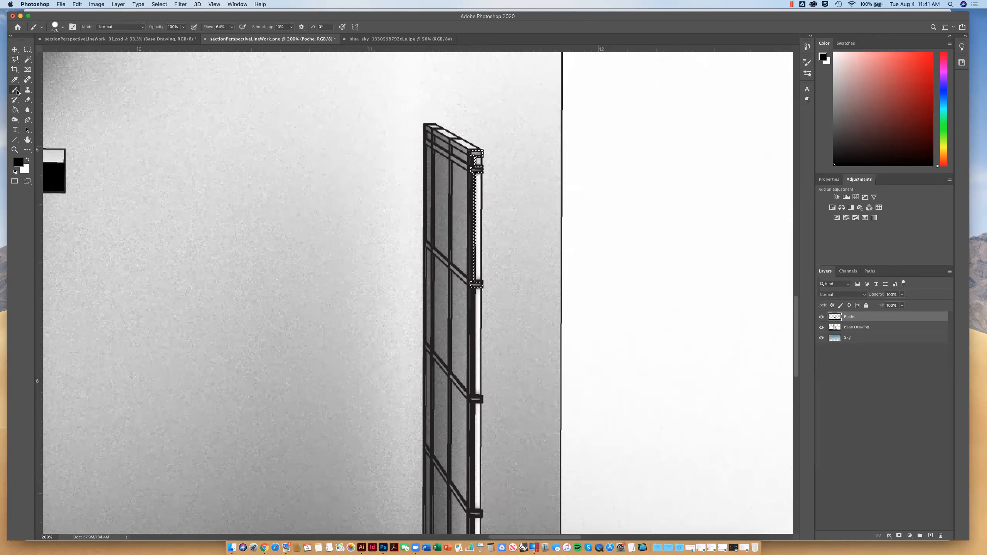
{"action": "left_click_drag", "start_coordinate": [476, 217], "coordinate": [485, 247]}
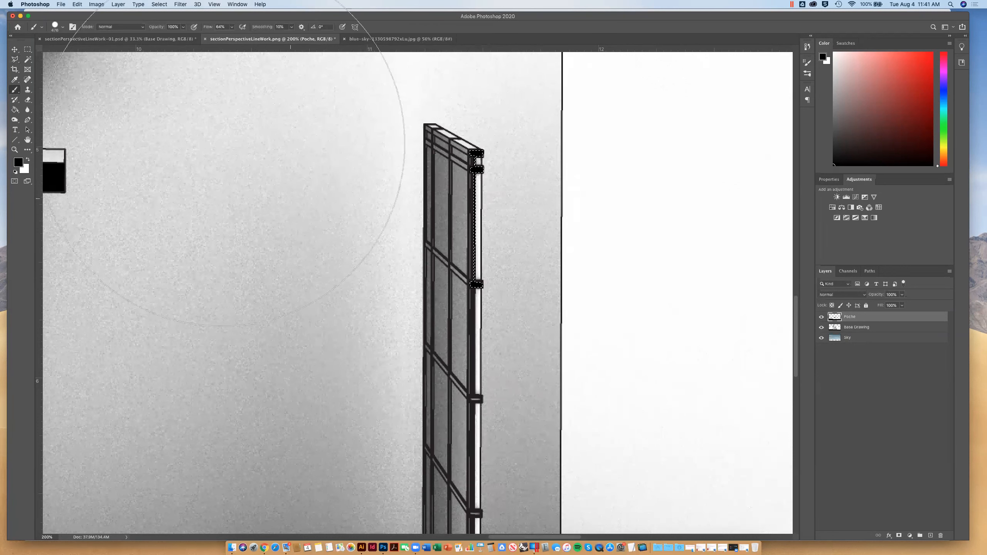
{"action": "left_click", "coordinate": [26, 50]}
{"action": "left_click", "coordinate": [62, 81]}
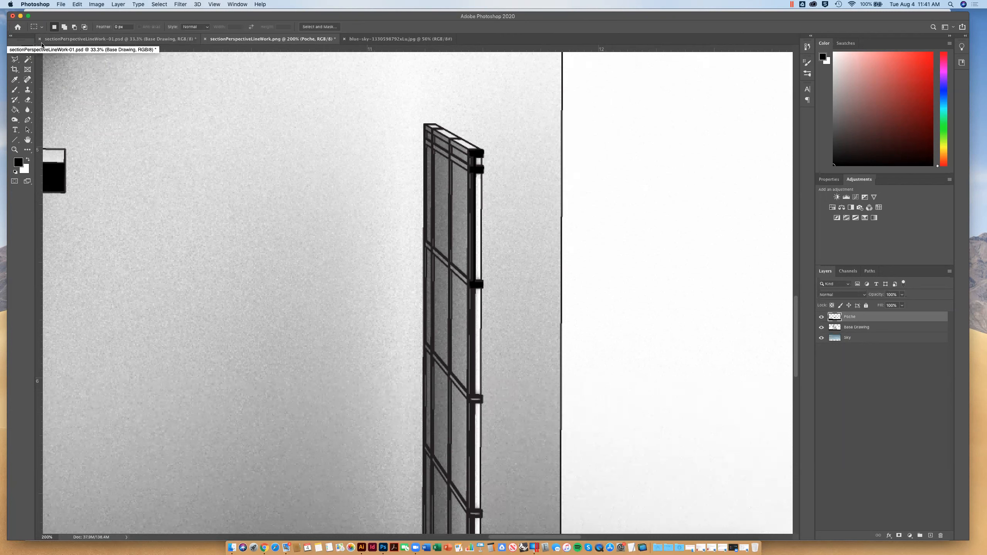
Outline the door frame's full-height post from its base to the top block and paint it black.
{"action": "left_click", "coordinate": [15, 61]}
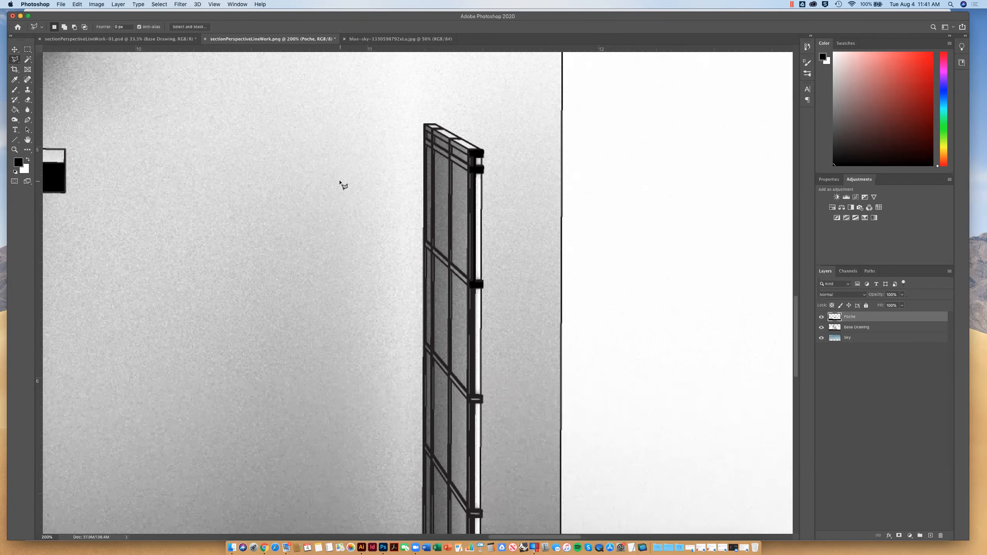
{"action": "left_click_drag", "start_coordinate": [417, 289], "coordinate": [391, 142]}
{"action": "left_click_drag", "start_coordinate": [378, 204], "coordinate": [360, 184]}
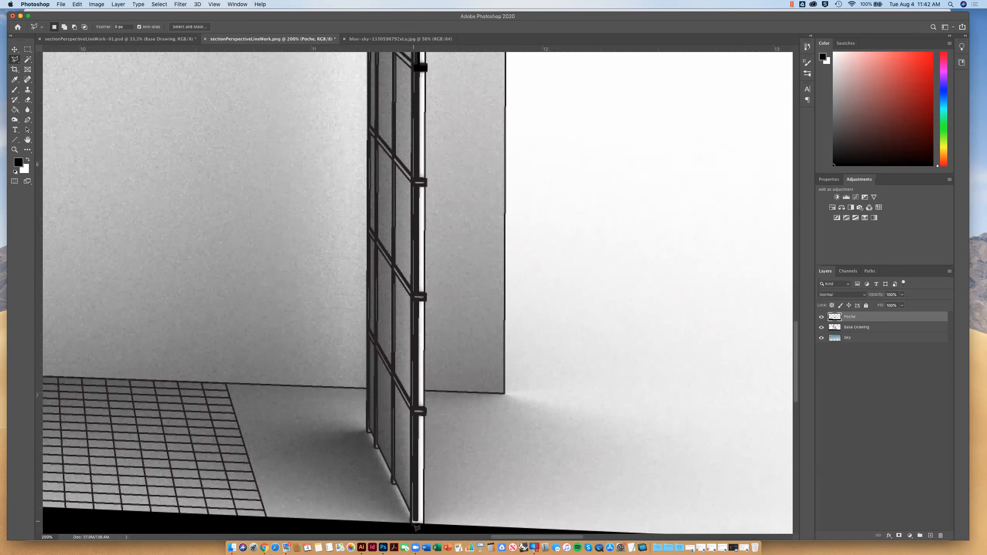
{"action": "left_click", "coordinate": [412, 526]}
{"action": "left_click", "coordinate": [422, 523]}
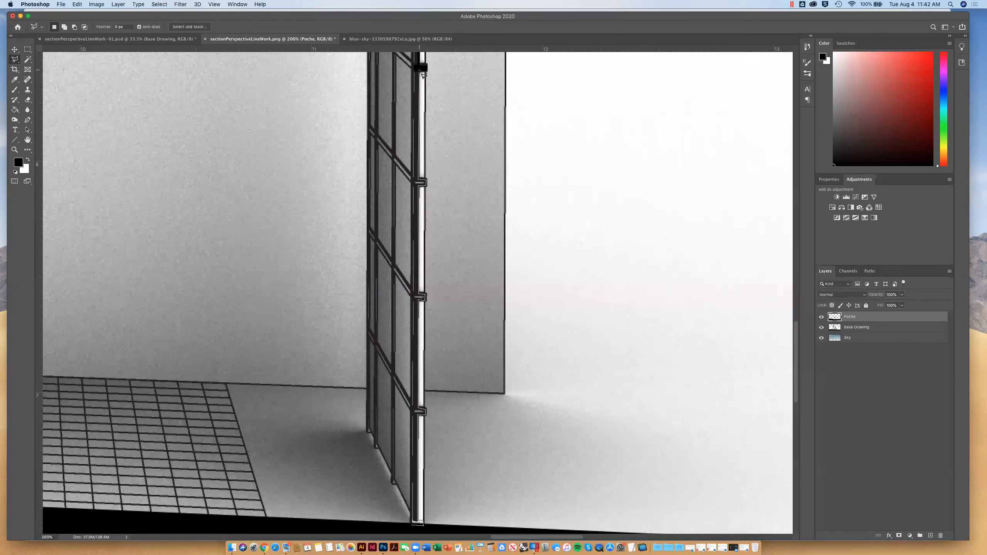
{"action": "left_click", "coordinate": [418, 71]}
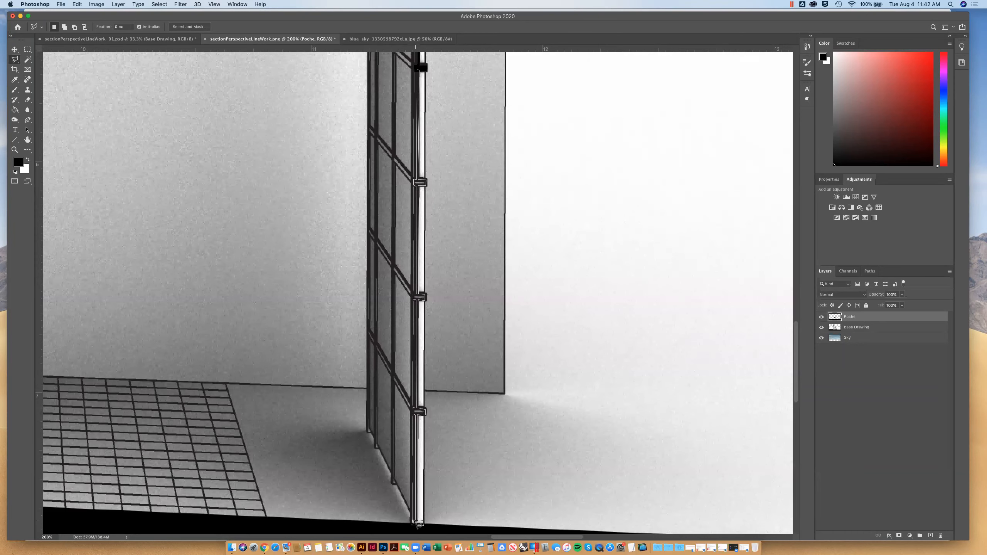
{"action": "left_click", "coordinate": [415, 526]}
{"action": "left_click", "coordinate": [15, 91]}
{"action": "mouse_move", "coordinate": [425, 210]}
{"action": "left_mouse_down"}
{"action": "mouse_move", "coordinate": [403, 388]}
{"action": "mouse_move", "coordinate": [425, 211]}
{"action": "mouse_move", "coordinate": [409, 291]}
{"action": "mouse_move", "coordinate": [423, 231]}
{"action": "mouse_move", "coordinate": [420, 272]}
{"action": "left_mouse_up"}
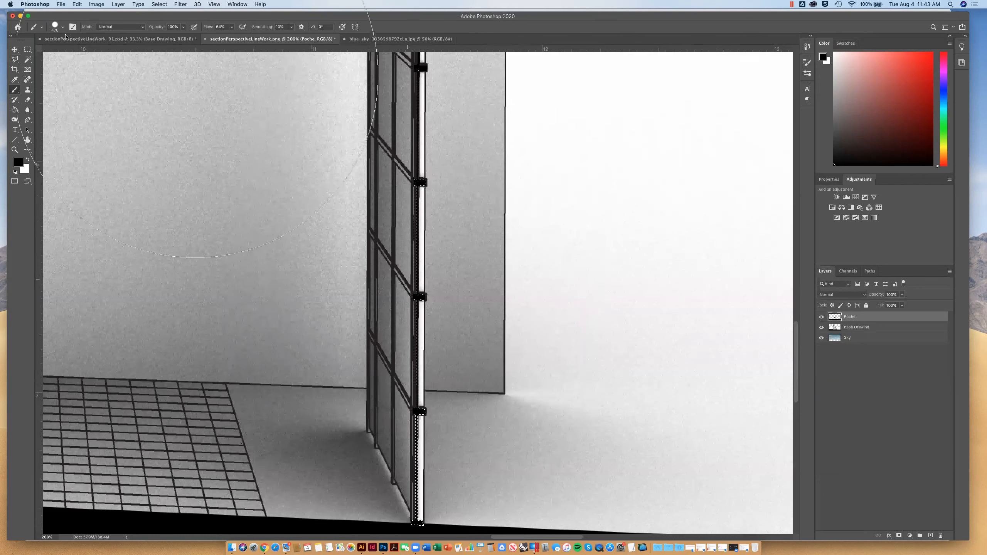
Set the painting brush size to 130 px.
{"action": "left_click", "coordinate": [56, 26]}
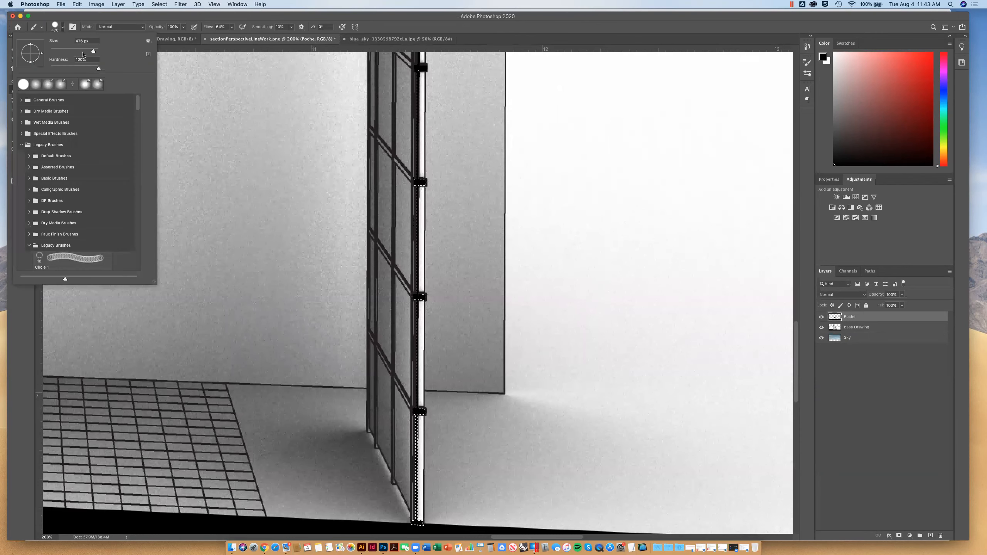
{"action": "left_click", "coordinate": [81, 50]}
{"action": "left_click", "coordinate": [413, 157]}
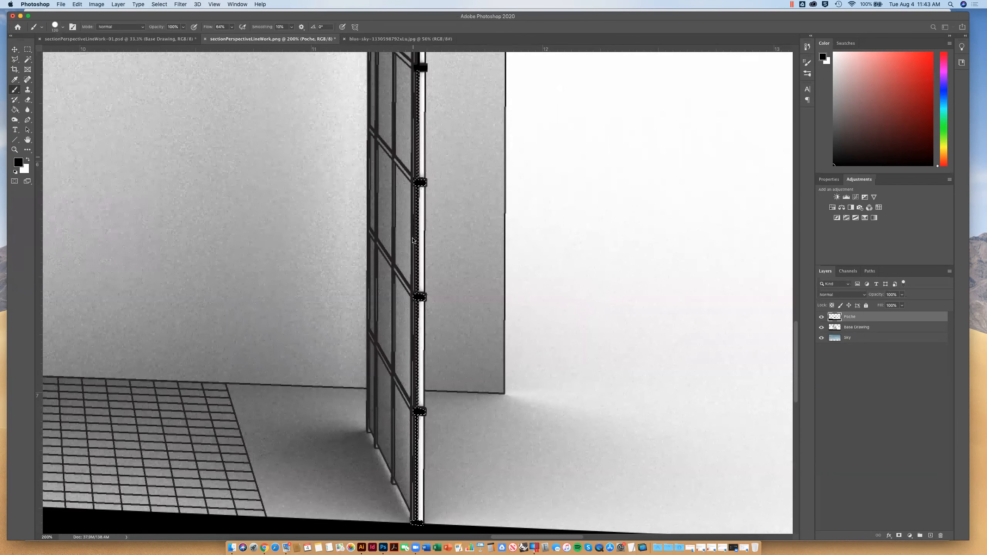
Try painting the door-frame post twice, dismiss both scratch-disks-full alerts, then zoom out.
{"action": "left_click", "coordinate": [413, 240]}
{"action": "left_click", "coordinate": [543, 174]}
{"action": "left_click", "coordinate": [427, 288]}
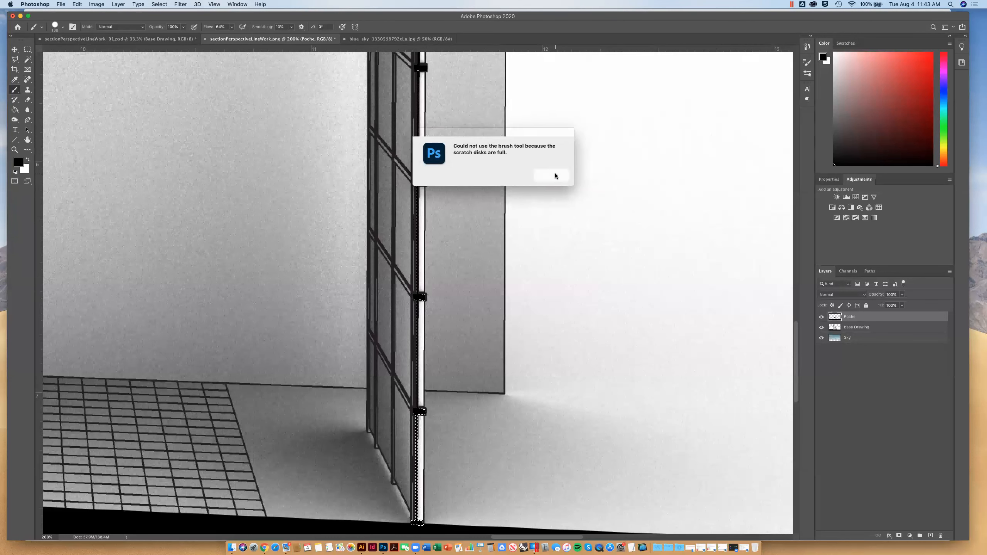
{"action": "left_click", "coordinate": [552, 175]}
{"action": "left_click_drag", "start_coordinate": [142, 17], "coordinate": [157, 17]}
{"action": "key", "text": "super+minus"}
{"action": "key", "text": "super+minus"}
{"action": "key", "text": "super+minus"}
{"action": "key", "text": "super+minus"}
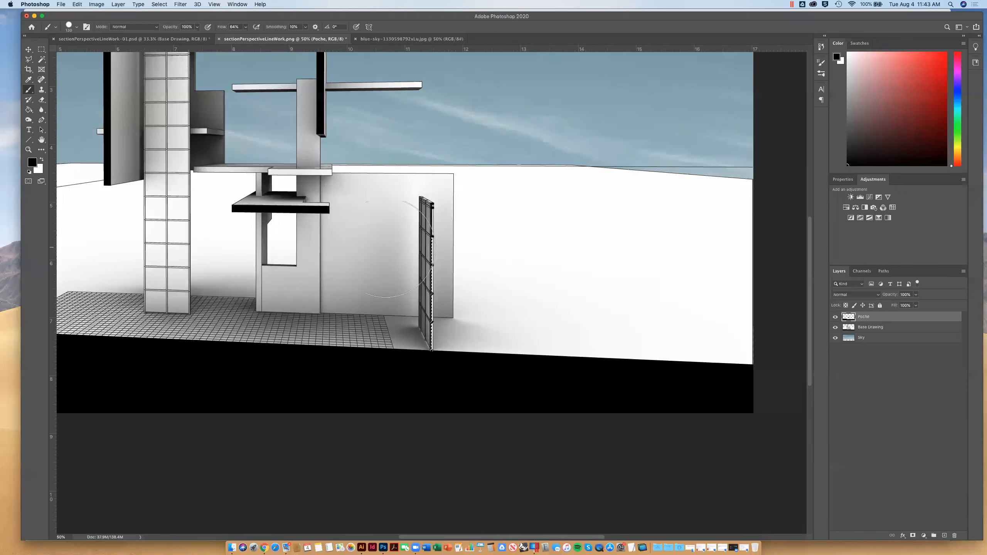
{"action": "key", "text": "ctrl+Up"}
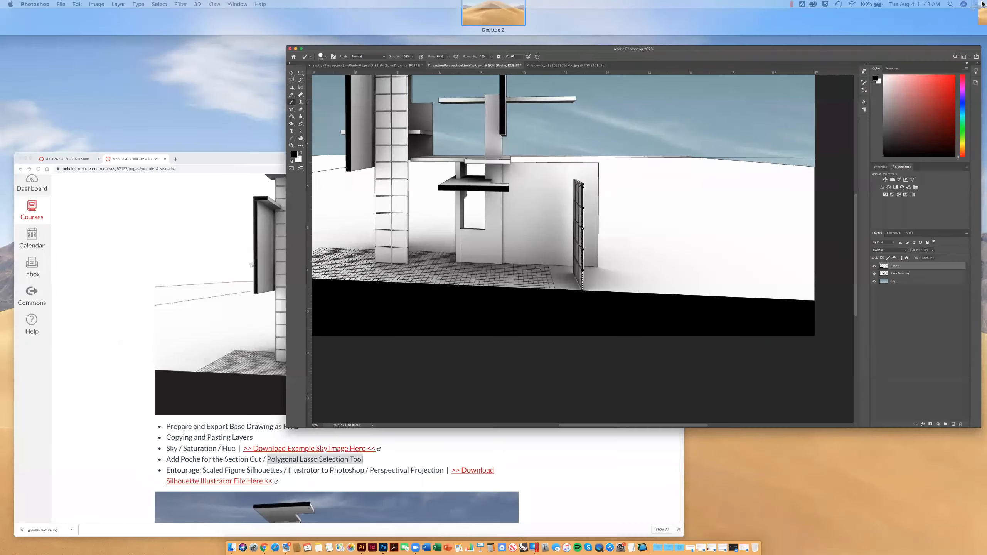
{"action": "left_click", "coordinate": [294, 425]}
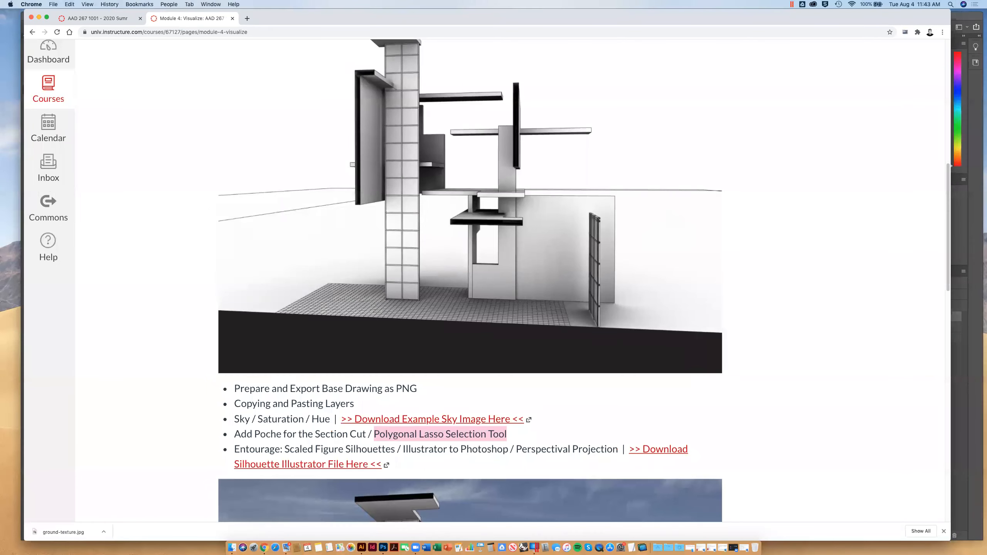
{"action": "key", "text": "ctrl+Up"}
{"action": "left_click", "coordinate": [491, 313]}
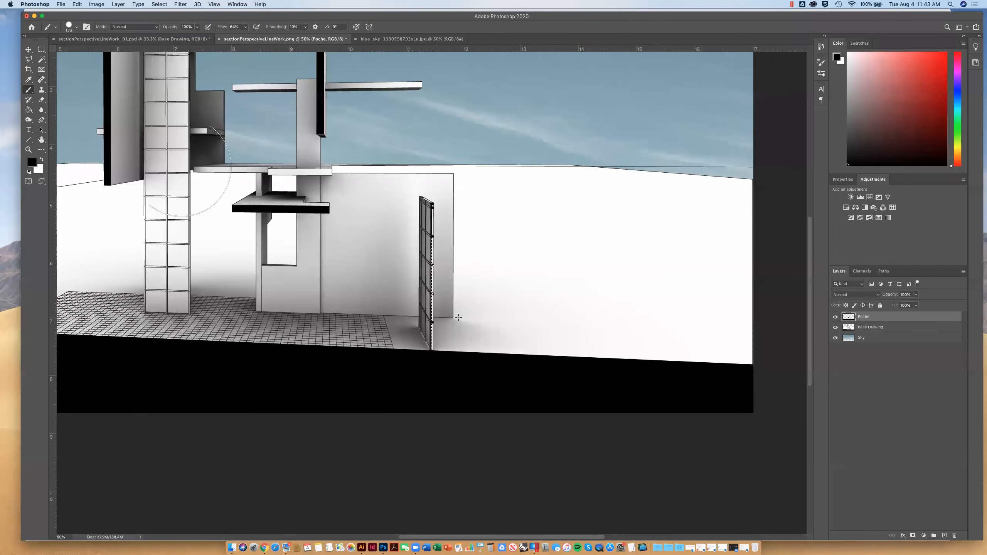
Zoom out to the whole image, then zoom in on the tower's top roof slab.
{"action": "key", "text": "m"}
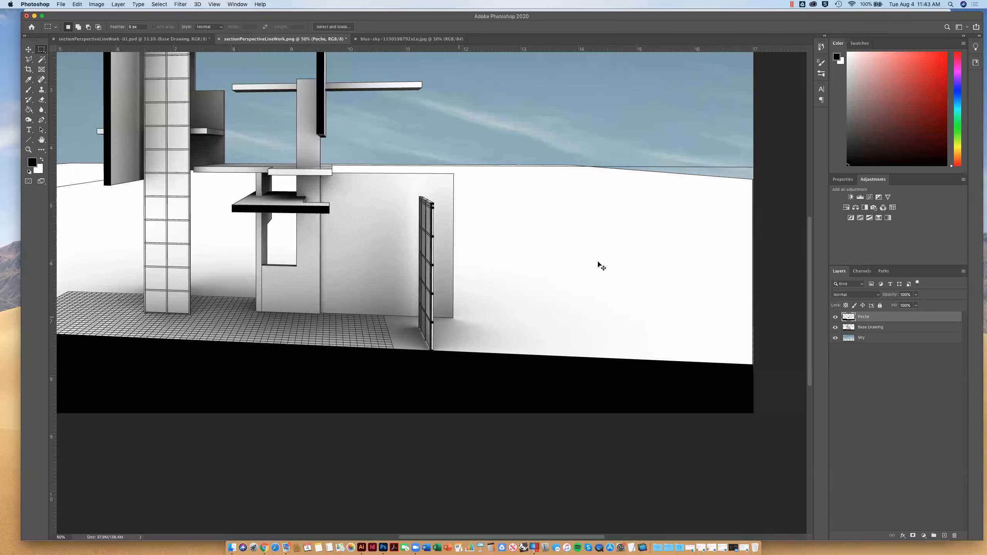
{"action": "key", "text": "super+minus"}
{"action": "key", "text": "v"}
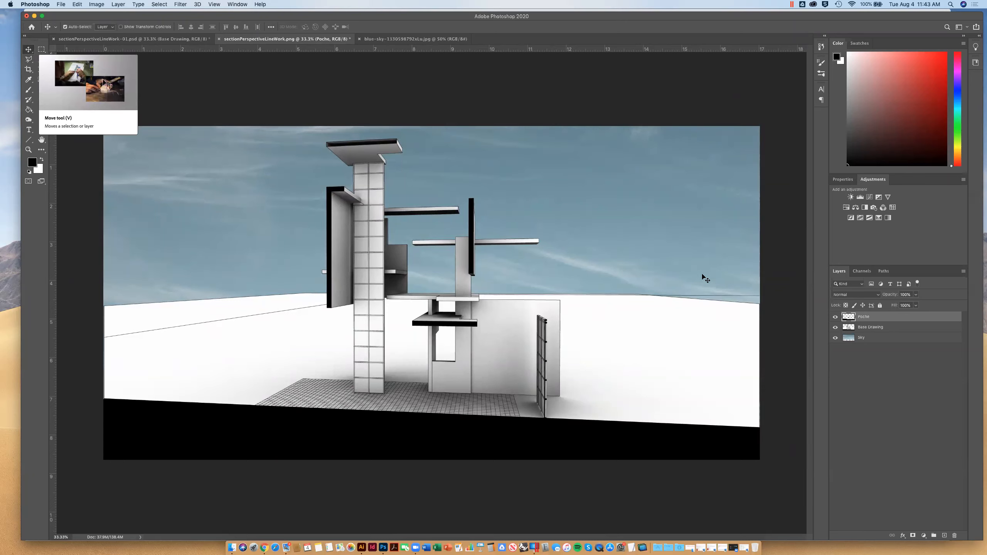
{"action": "left_click", "coordinate": [702, 274]}
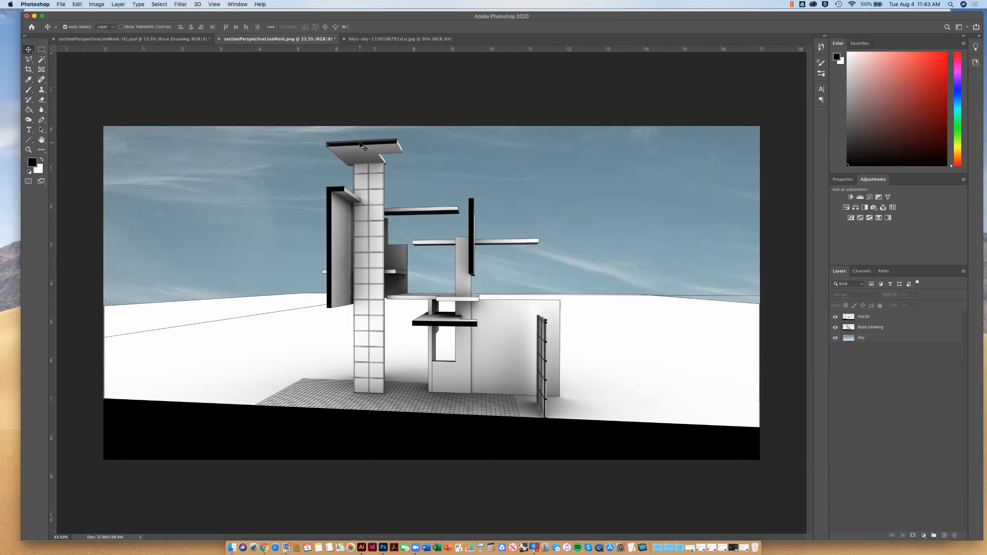
{"action": "key", "text": "super+equal"}
{"action": "key", "text": "super+equal"}
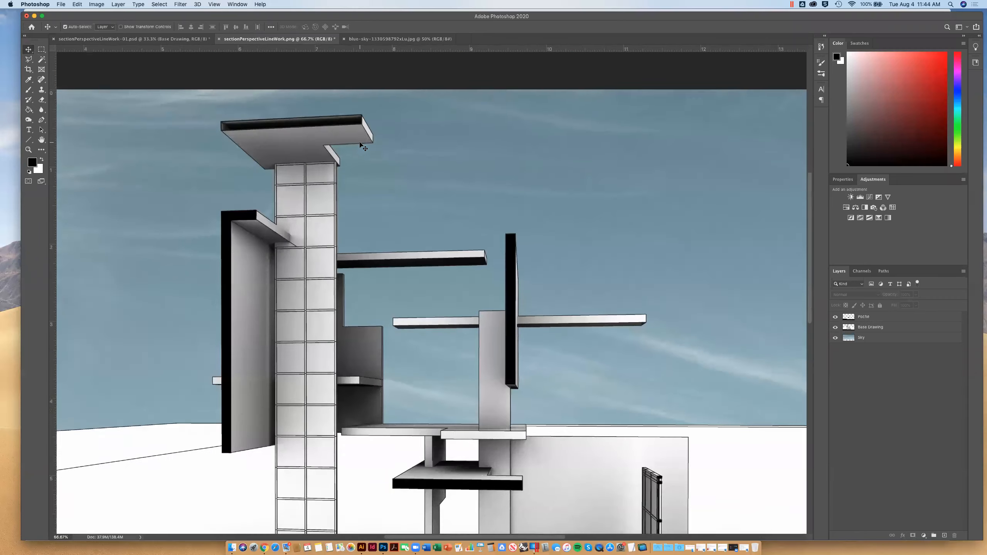
Zoom to 200% and outline the roof slab's top band with the Polygonal Lasso.
{"action": "scroll", "coordinate": [342, 197], "scroll_direction": "up", "scroll_amount": 3}
{"action": "key", "text": "super+equal"}
{"action": "key", "text": "super+equal"}
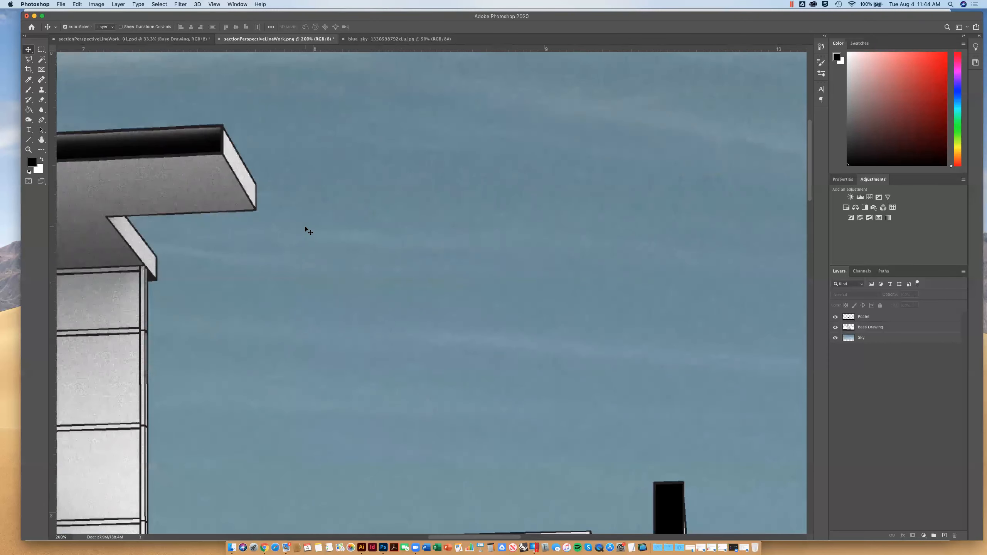
{"action": "scroll", "coordinate": [310, 227], "scroll_direction": "left", "scroll_amount": 6}
{"action": "scroll", "coordinate": [314, 229], "scroll_direction": "left", "scroll_amount": 4}
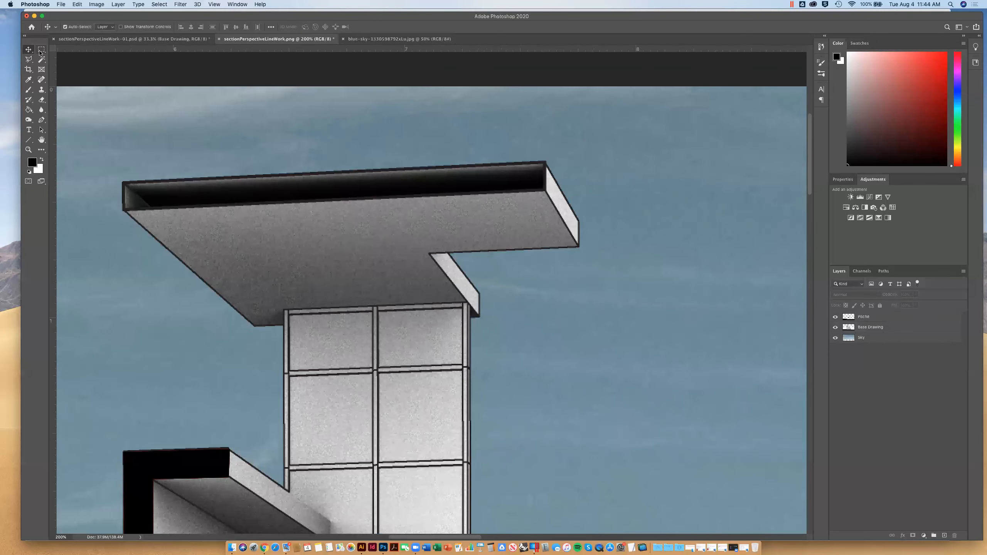
{"action": "left_click", "coordinate": [29, 59]}
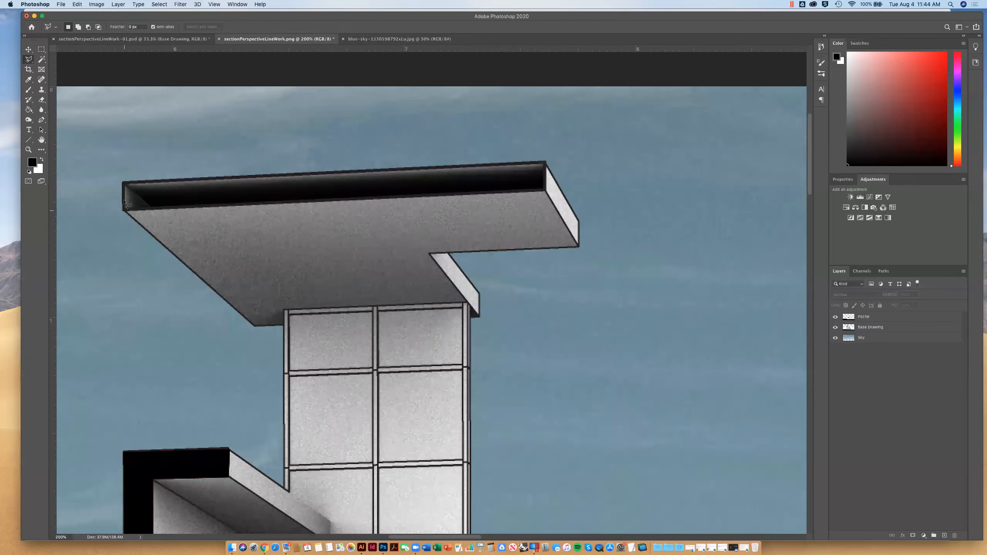
{"action": "left_click", "coordinate": [124, 182]}
{"action": "left_click", "coordinate": [547, 162]}
{"action": "left_click", "coordinate": [544, 191]}
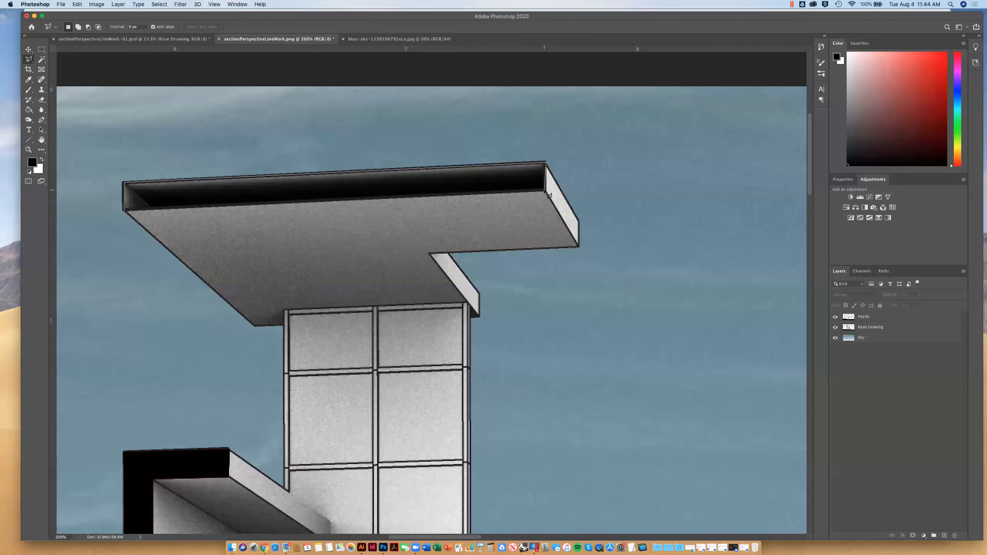
{"action": "double_click", "coordinate": [127, 212]}
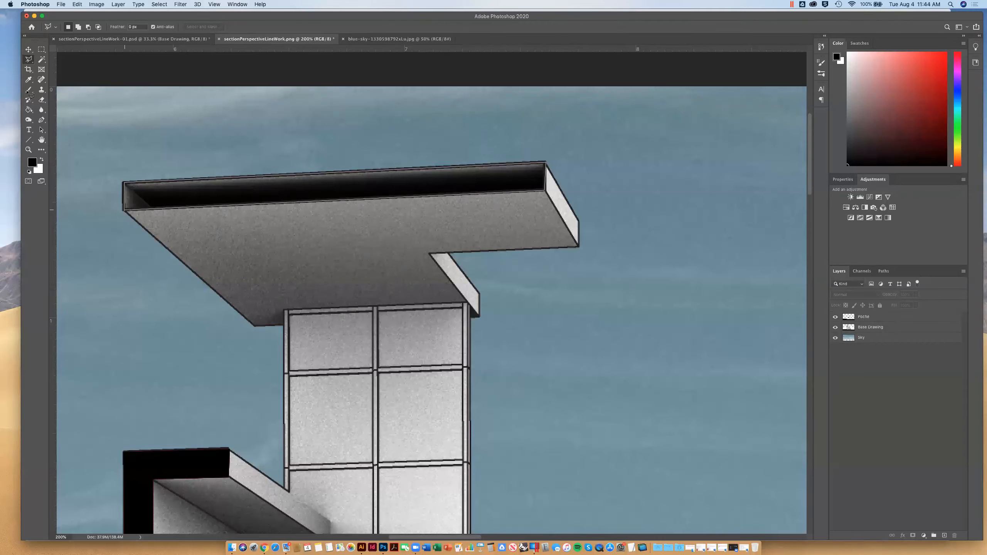
Set the brush to 194 px and paint the band solid black on the Poche layer.
{"action": "left_click", "coordinate": [29, 90]}
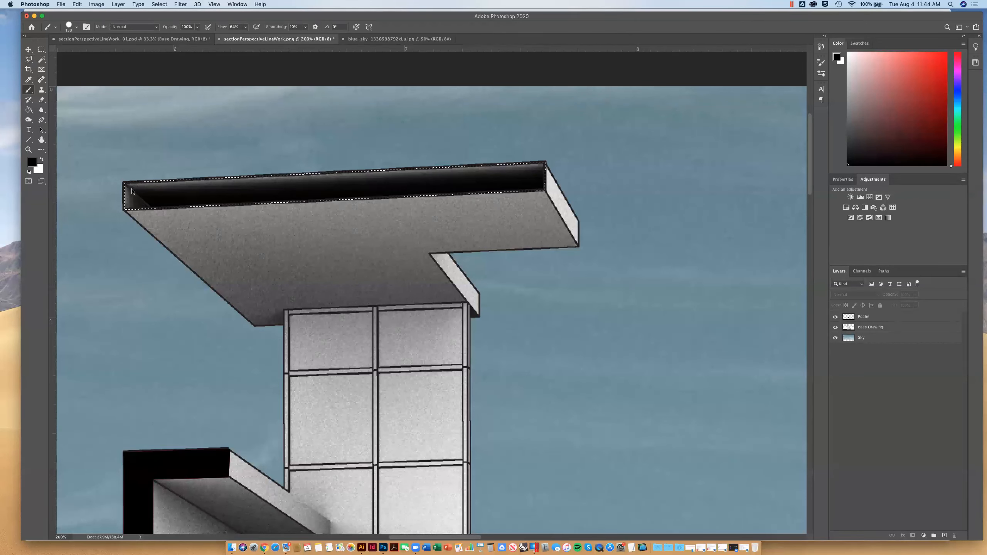
{"action": "left_click", "coordinate": [70, 26]}
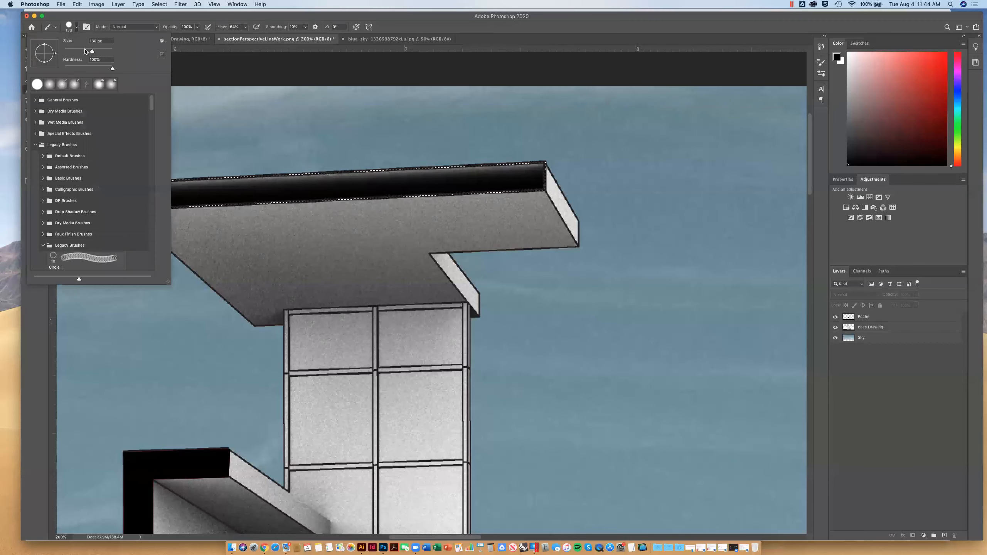
{"action": "left_click_drag", "start_coordinate": [93, 51], "coordinate": [99, 51]}
{"action": "key", "text": "Return"}
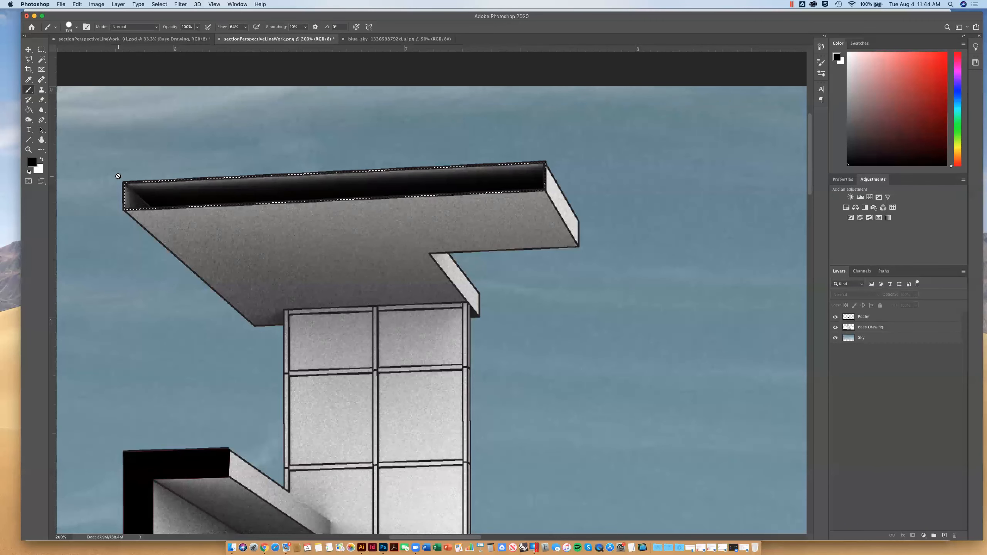
{"action": "left_click", "coordinate": [263, 201]}
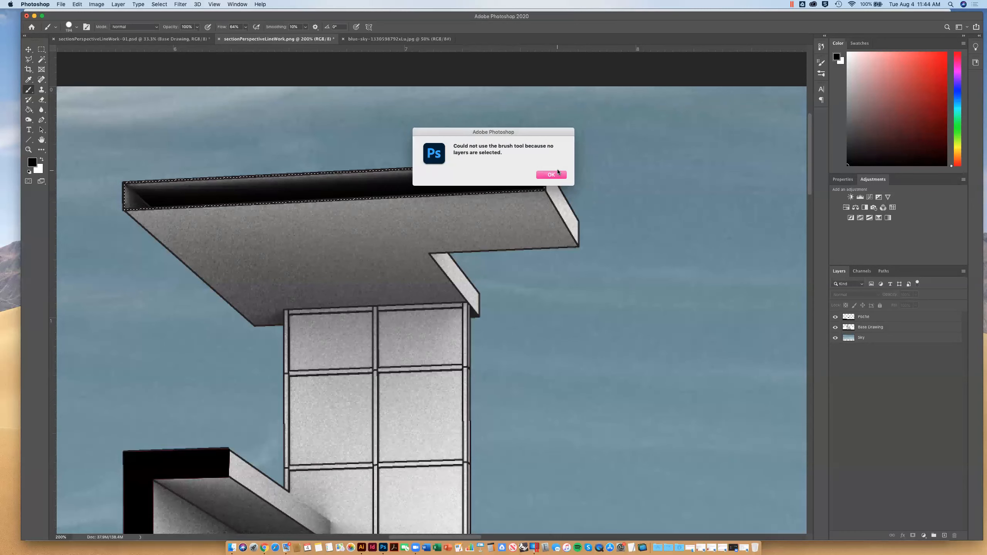
{"action": "left_click", "coordinate": [858, 316]}
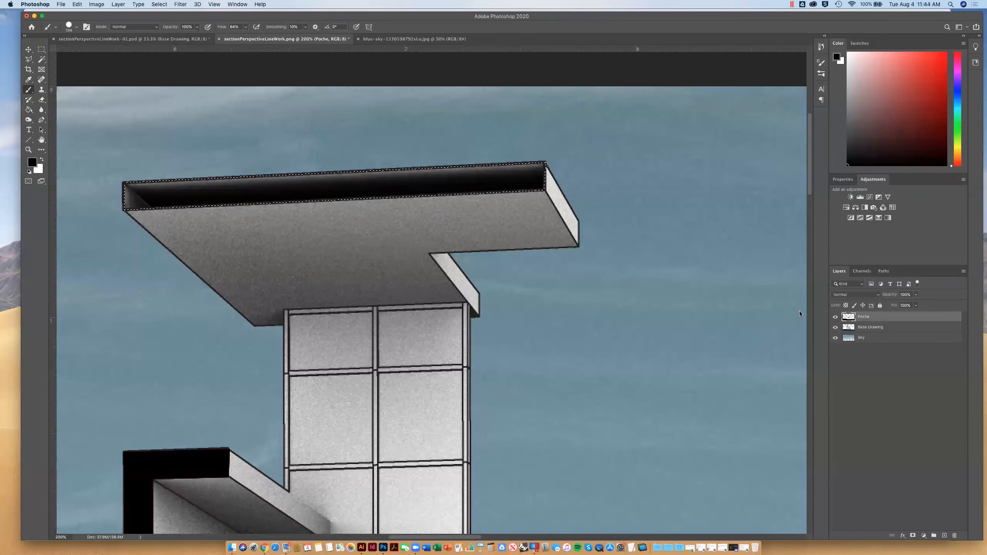
{"action": "mouse_move", "coordinate": [184, 195]}
{"action": "left_mouse_down"}
{"action": "mouse_move", "coordinate": [161, 193]}
{"action": "mouse_move", "coordinate": [524, 194]}
{"action": "left_mouse_up"}
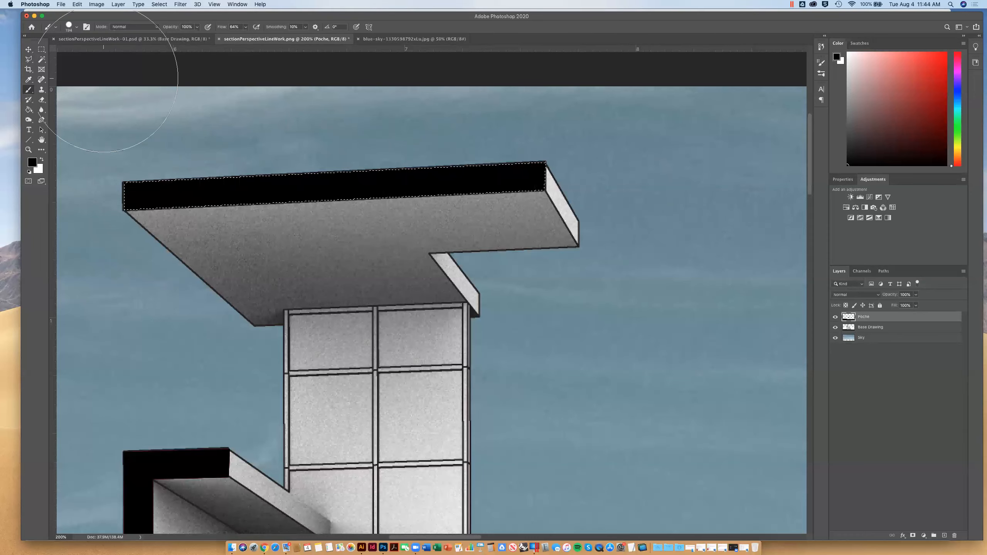
Switch to the Rectangular Marquee and zoom out from the roof slab to the full drawing.
{"action": "left_click", "coordinate": [41, 50]}
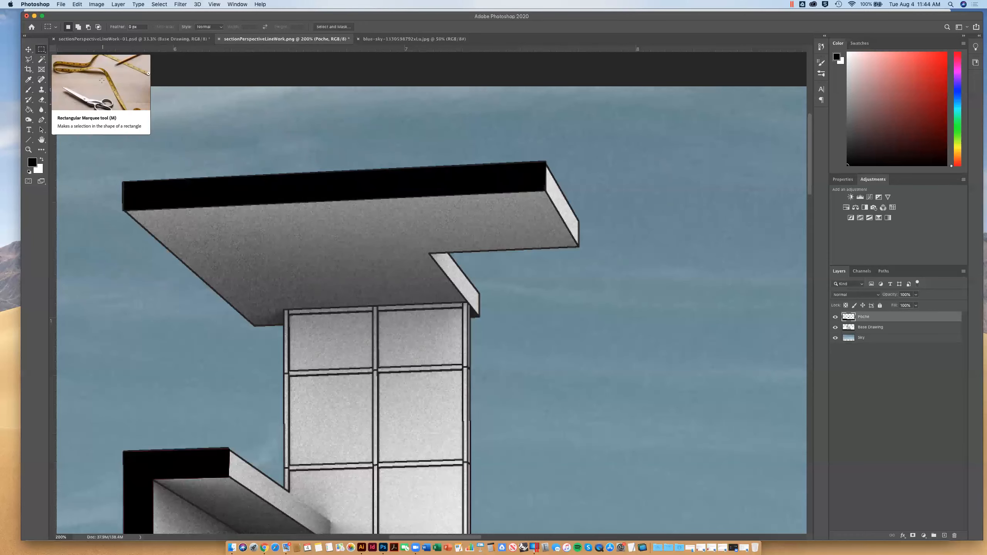
{"action": "key", "text": "super+minus"}
{"action": "key", "text": "super+minus"}
{"action": "key", "text": "super+minus"}
{"action": "key", "text": "super+minus"}
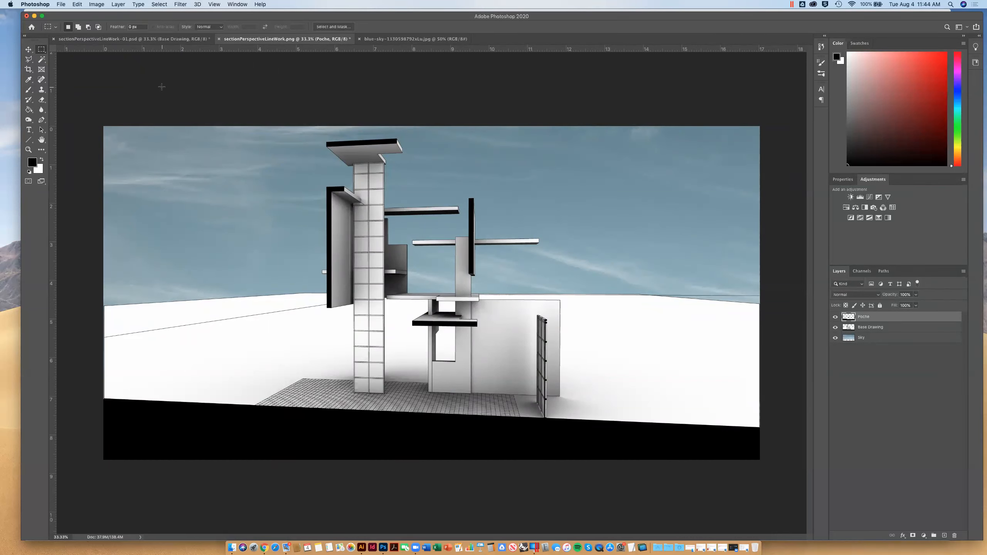
{"action": "key", "text": "super+shift+s"}
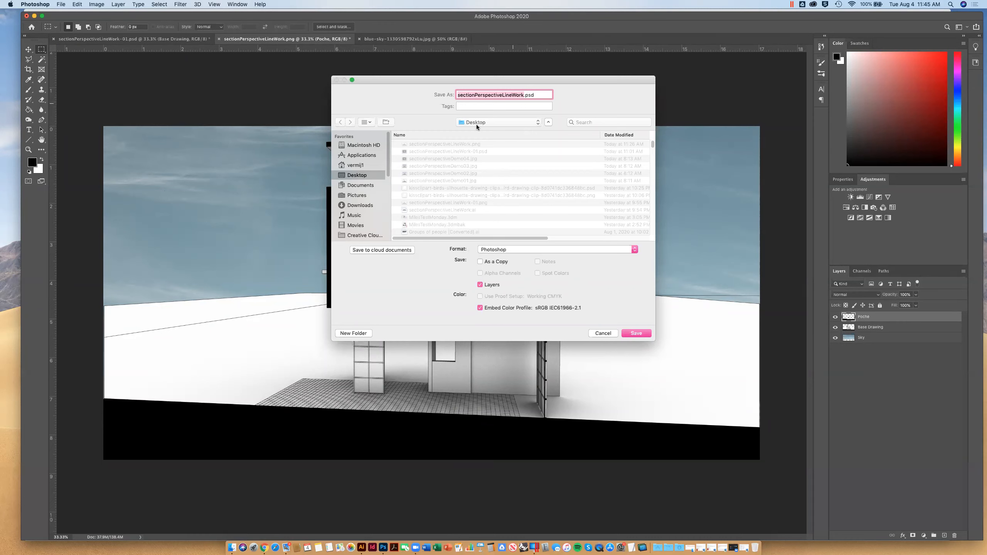
{"action": "key", "text": "Right"}
{"action": "key", "text": "BackSpace"}
{"action": "key", "text": "BackSpace"}
{"action": "key", "text": "BackSpace"}
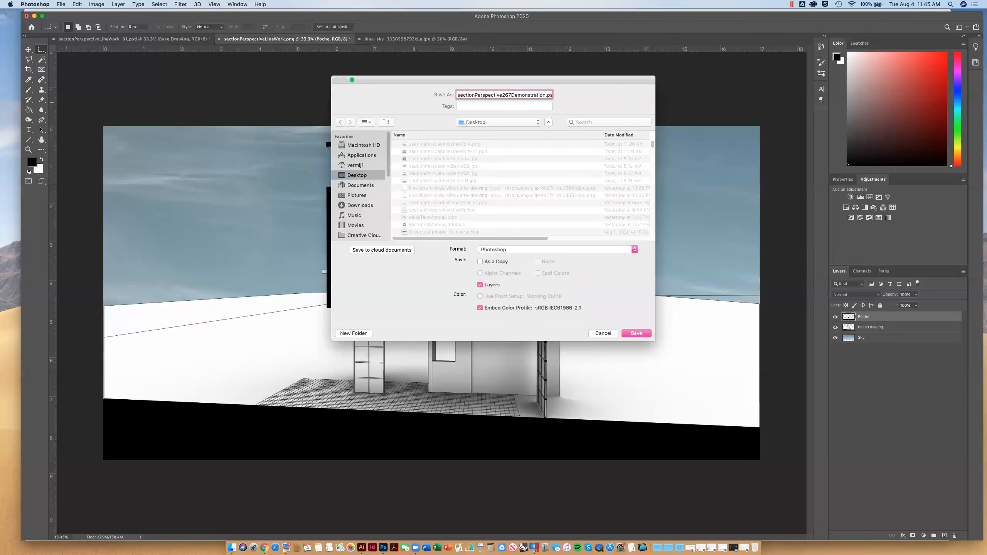
{"action": "key", "text": "Return"}
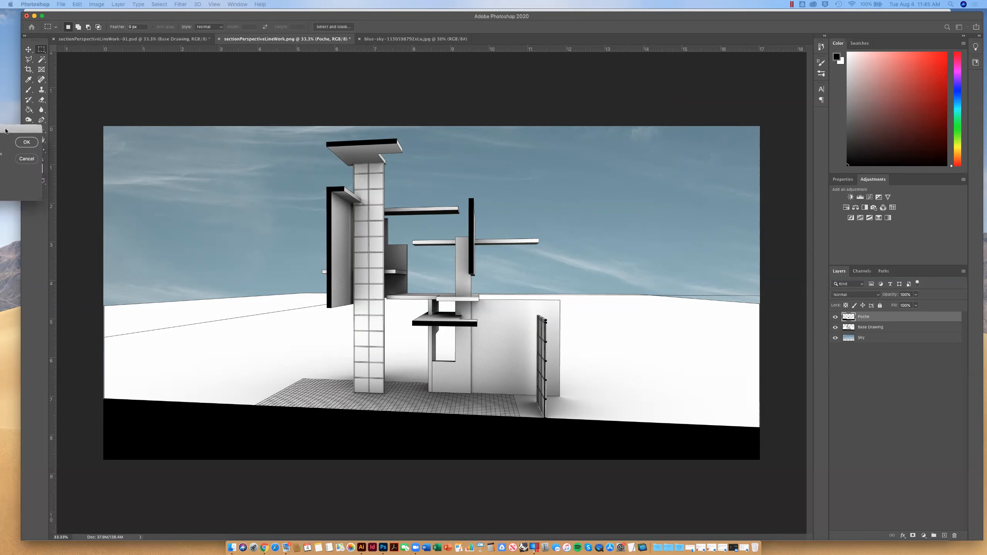
{"action": "left_click", "coordinate": [443, 123]}
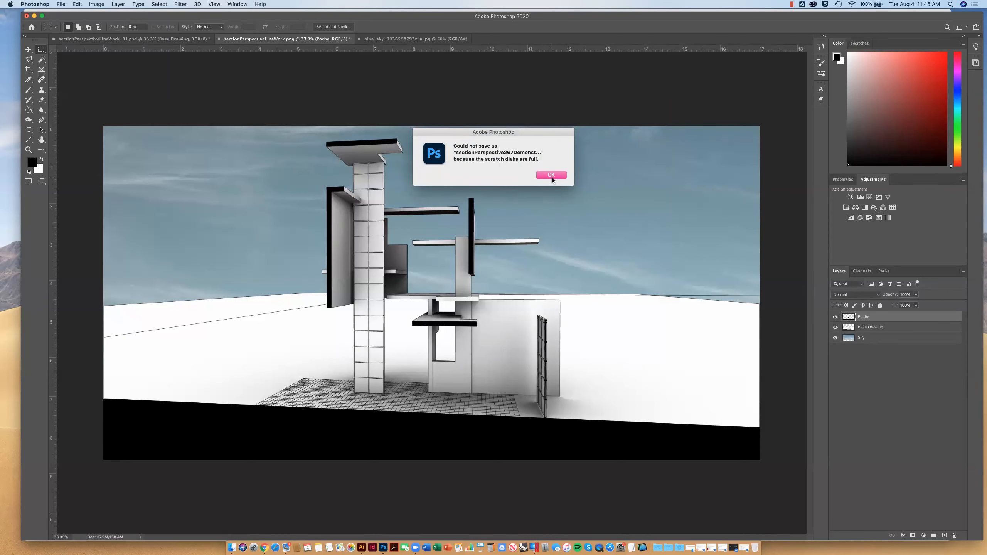
{"action": "left_click", "coordinate": [552, 175]}
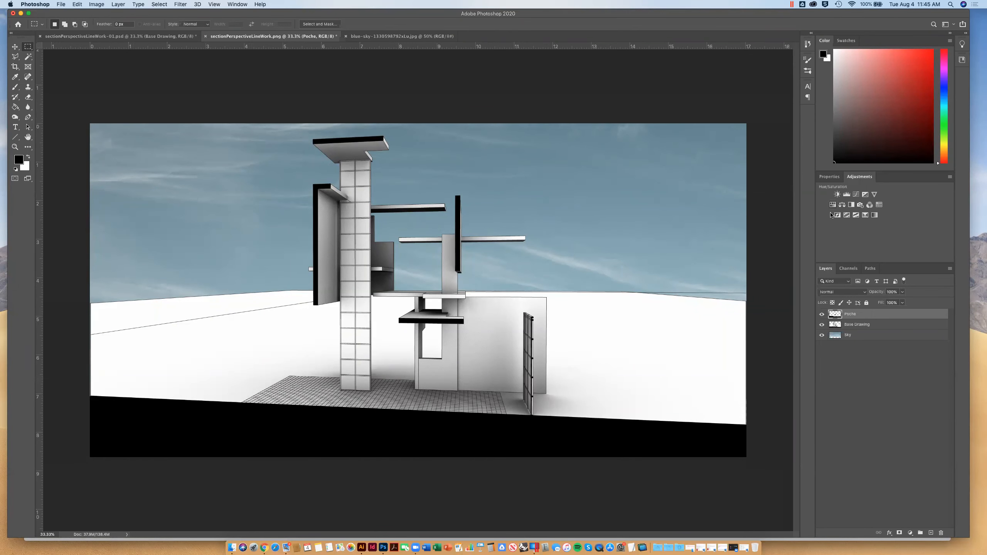
{"action": "left_click_drag", "start_coordinate": [874, 17], "coordinate": [871, 83]}
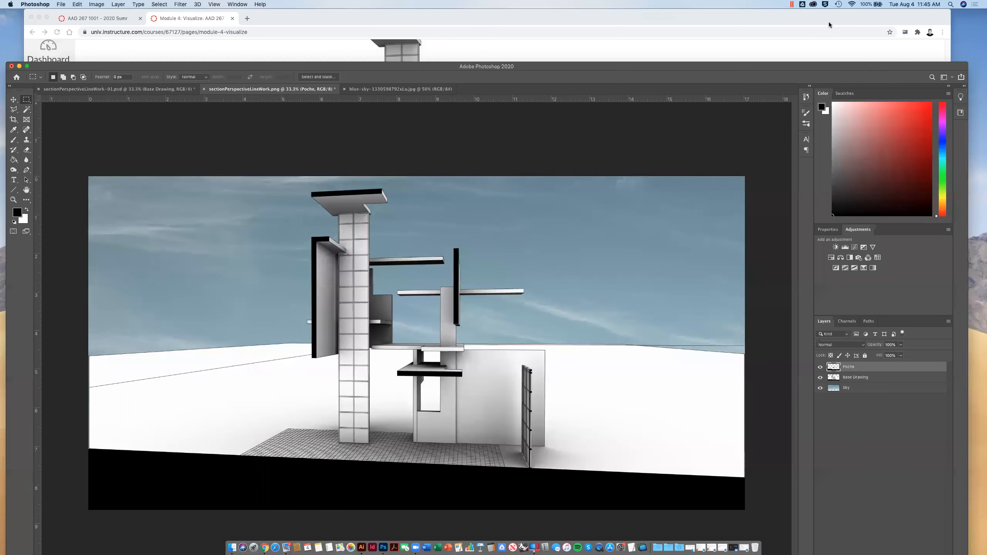
{"action": "left_click", "coordinate": [820, 19]}
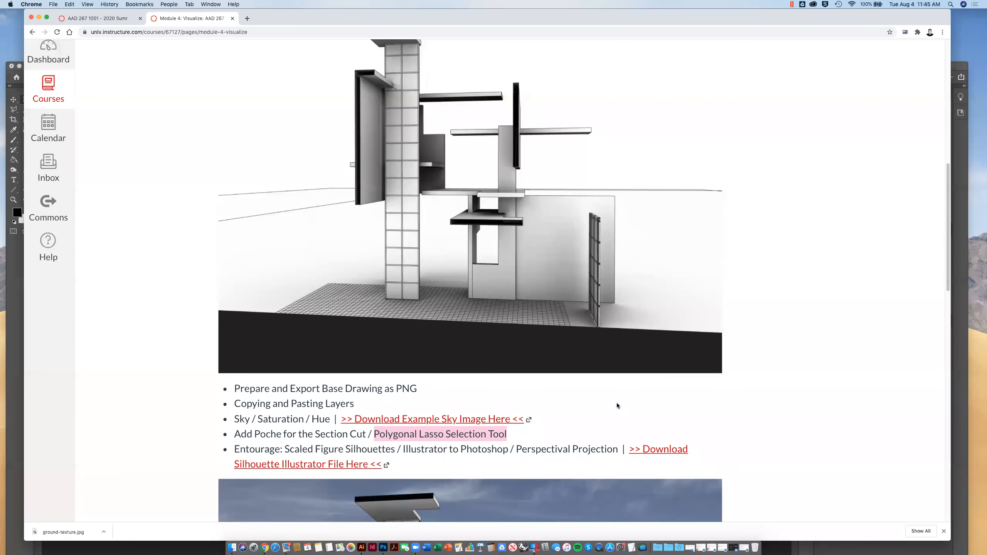
{"action": "left_click", "coordinate": [633, 370]}
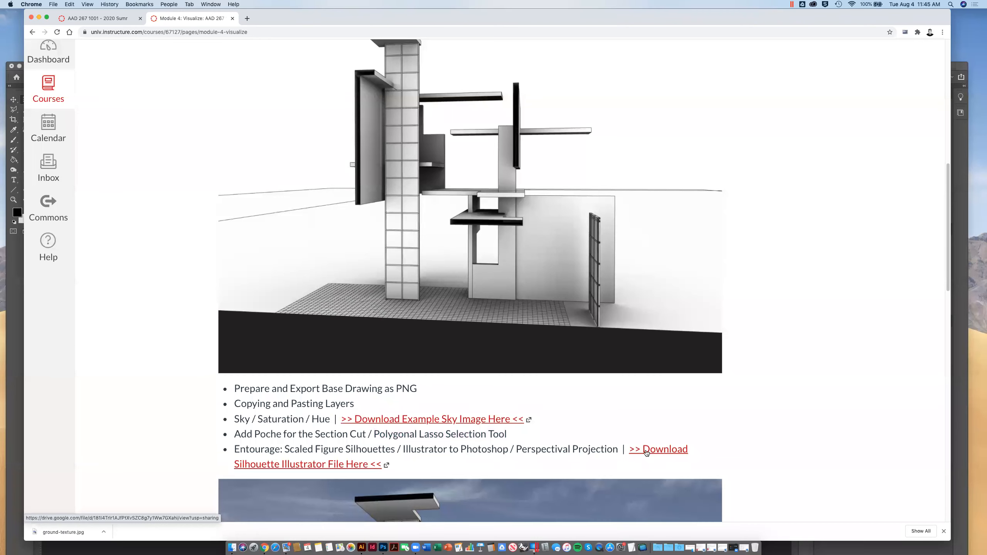
{"action": "left_click", "coordinate": [954, 310]}
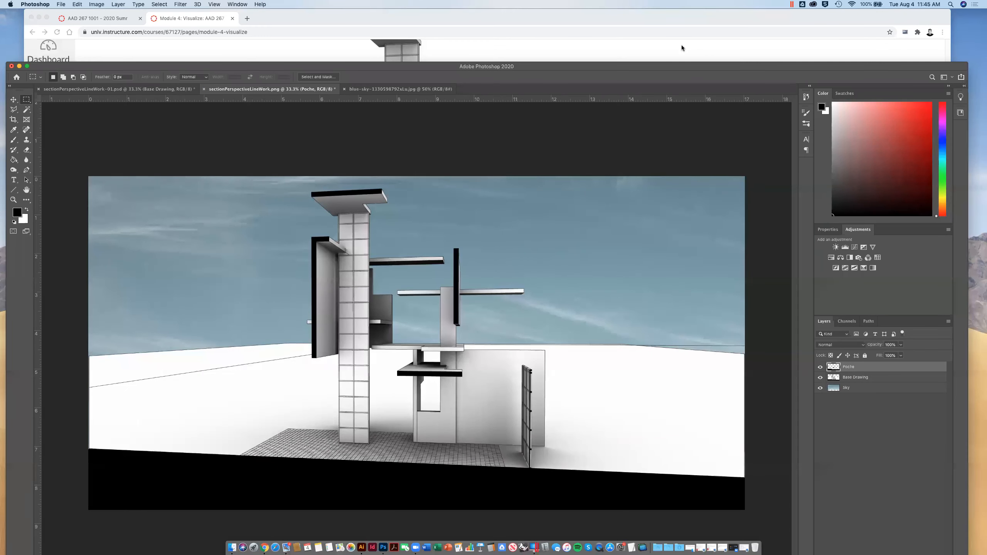
{"action": "left_click_drag", "start_coordinate": [675, 66], "coordinate": [687, 13]}
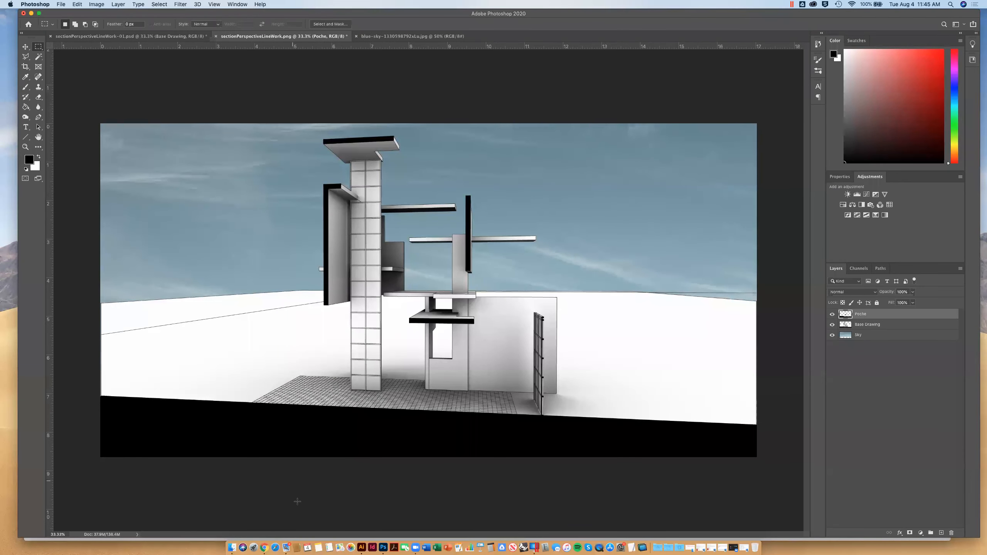
Switch to Illustrator and open Groups of people [Converted].ai.
{"action": "left_click", "coordinate": [388, 534]}
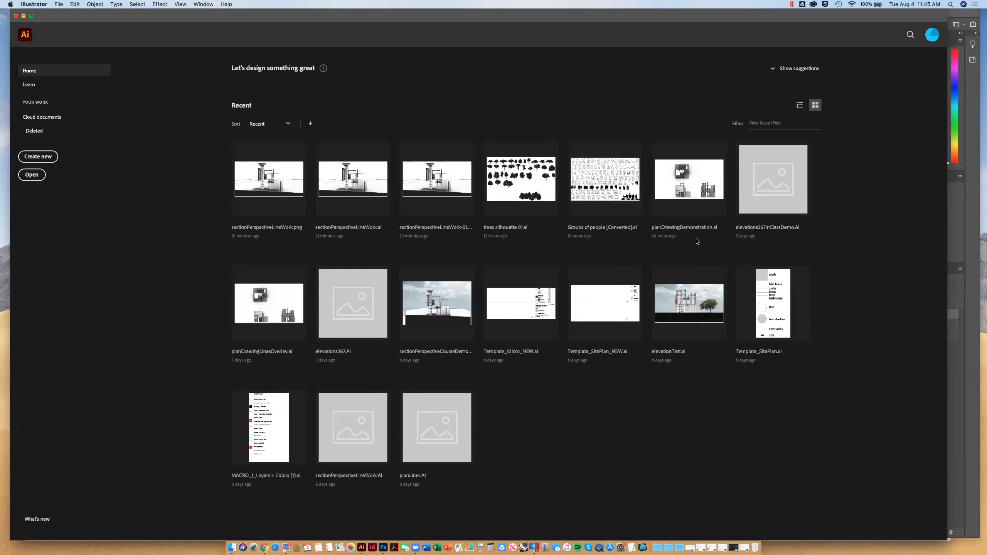
{"action": "left_click", "coordinate": [58, 5]}
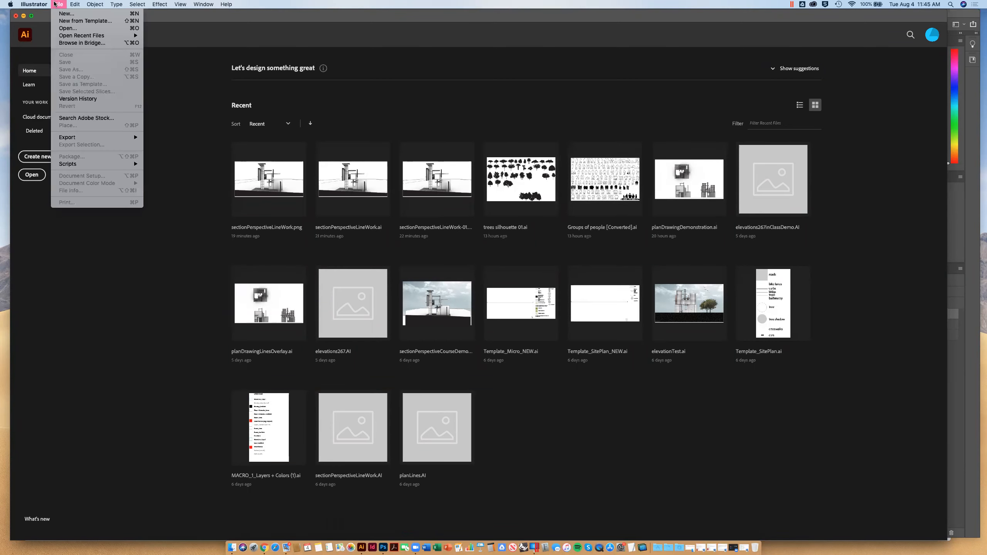
{"action": "left_click", "coordinate": [61, 6]}
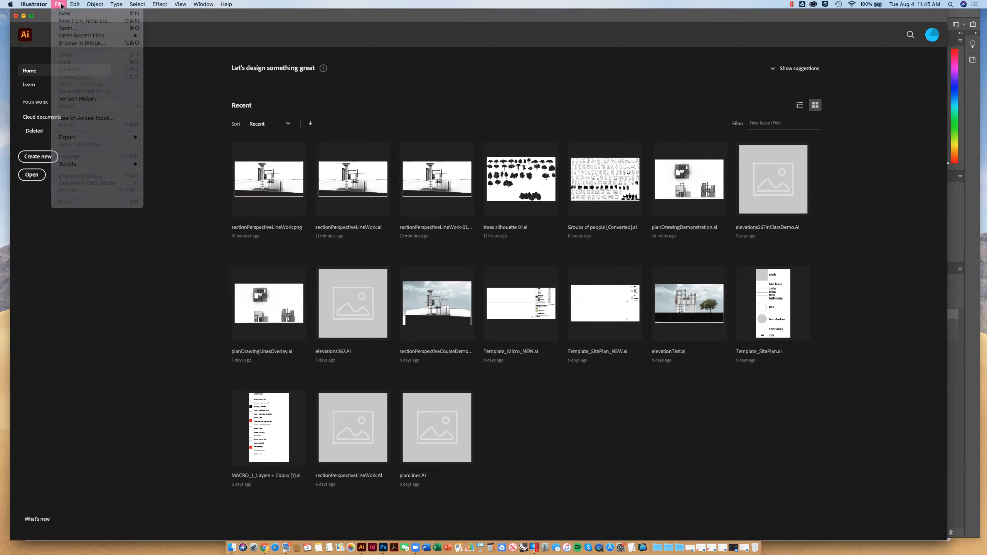
{"action": "left_click", "coordinate": [592, 197]}
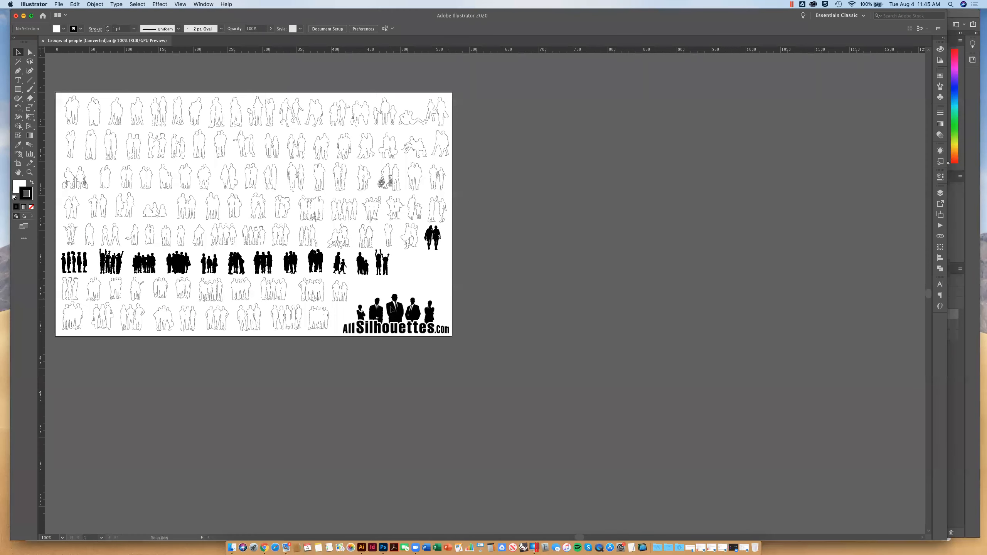
Select the walking-couple silhouette on the sheet and return to Photoshop.
{"action": "scroll", "coordinate": [331, 264], "scroll_direction": "up", "scroll_amount": 5}
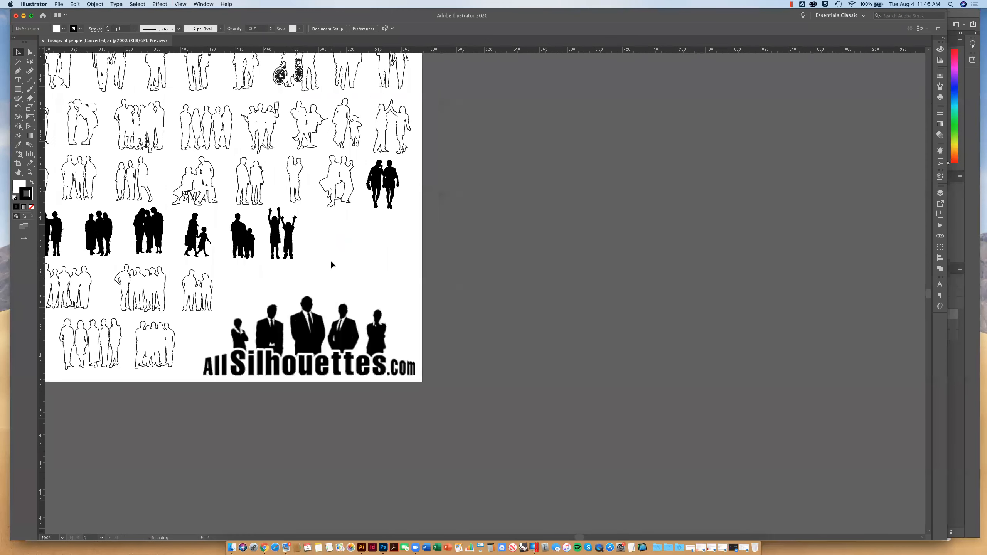
{"action": "scroll", "coordinate": [331, 264], "scroll_direction": "left", "scroll_amount": 10}
{"action": "scroll", "coordinate": [331, 265], "scroll_direction": "up", "scroll_amount": 3}
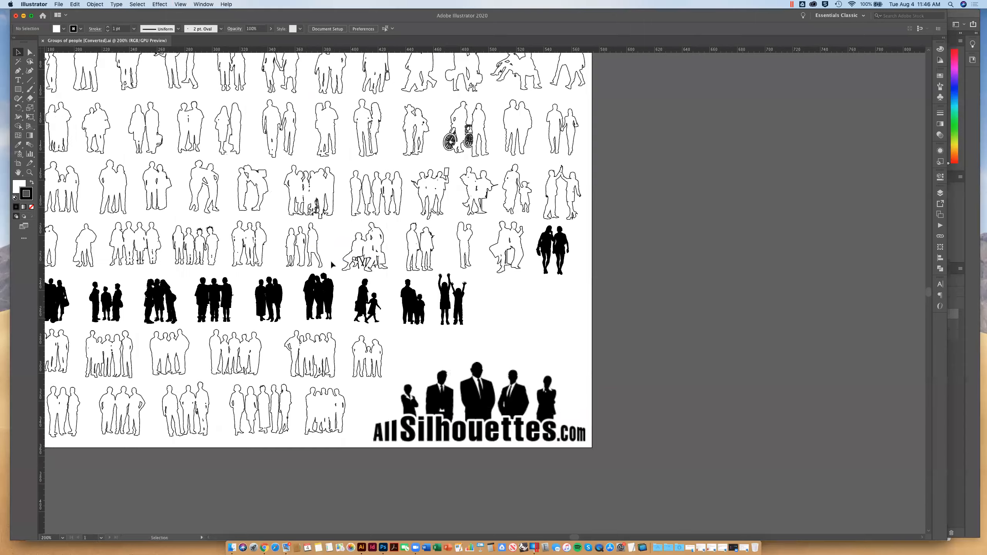
{"action": "scroll", "coordinate": [331, 264], "scroll_direction": "left", "scroll_amount": 17}
{"action": "scroll", "coordinate": [331, 264], "scroll_direction": "up", "scroll_amount": 5}
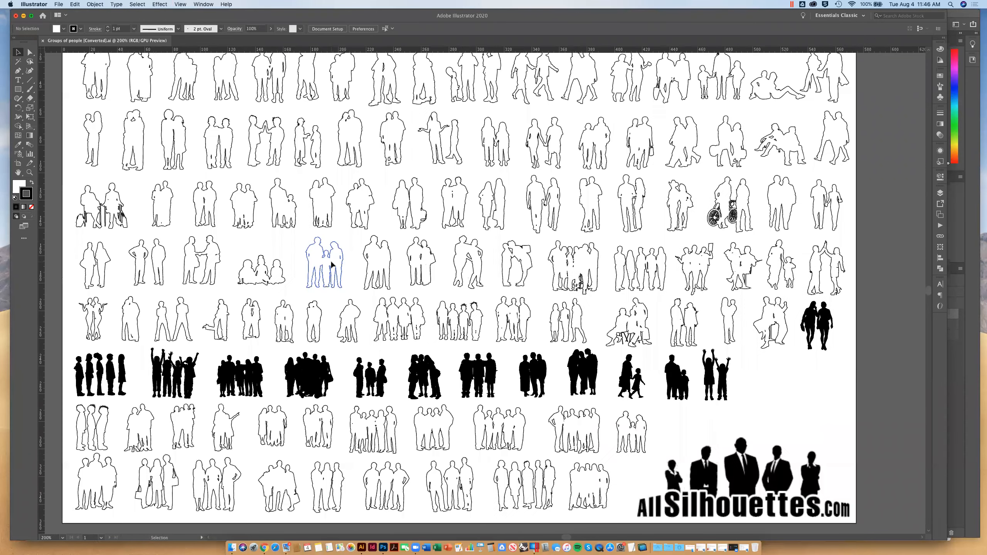
{"action": "scroll", "coordinate": [330, 259], "scroll_direction": "right", "scroll_amount": 3}
{"action": "scroll", "coordinate": [330, 259], "scroll_direction": "up", "scroll_amount": 2}
{"action": "left_click", "coordinate": [332, 295]}
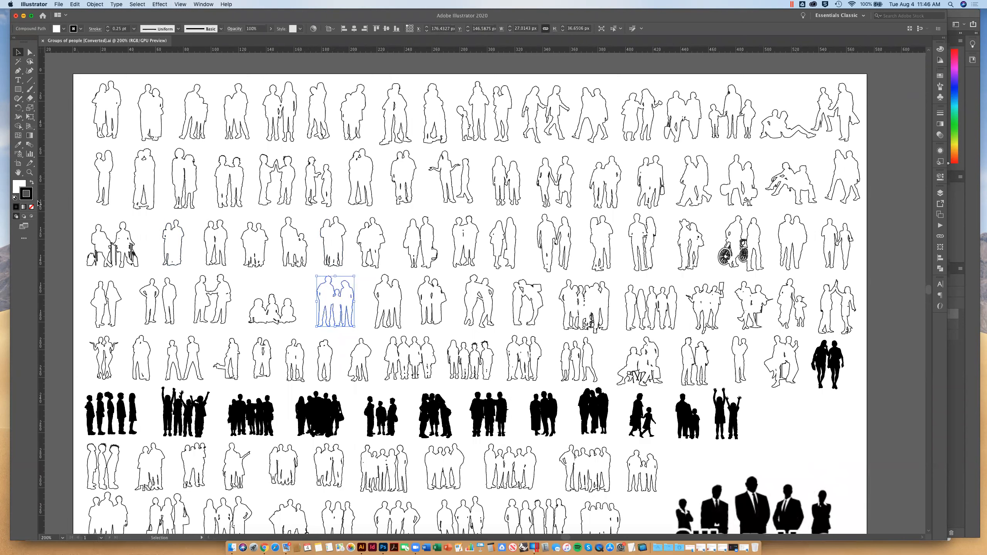
{"action": "left_click", "coordinate": [71, 281]}
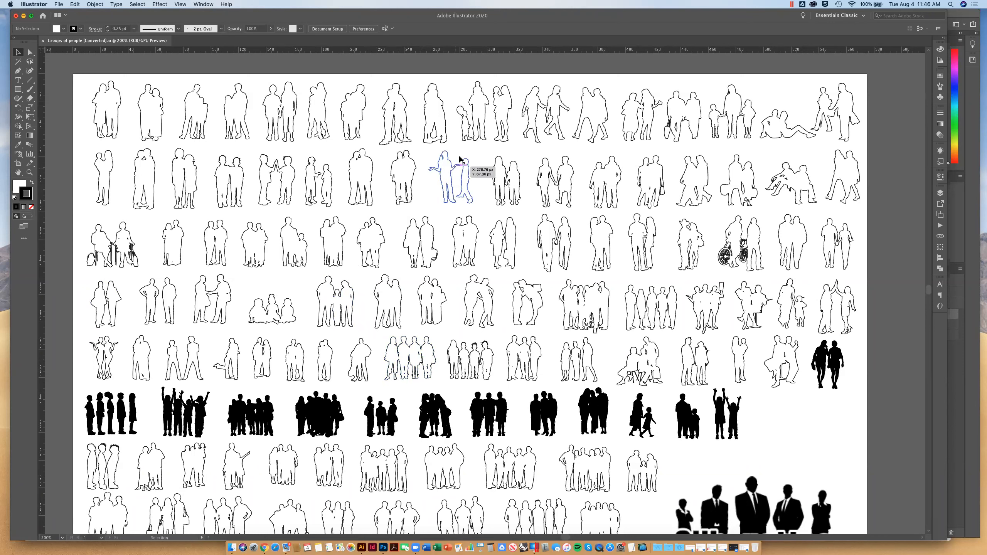
{"action": "left_click", "coordinate": [556, 110]}
{"action": "key", "text": "a"}
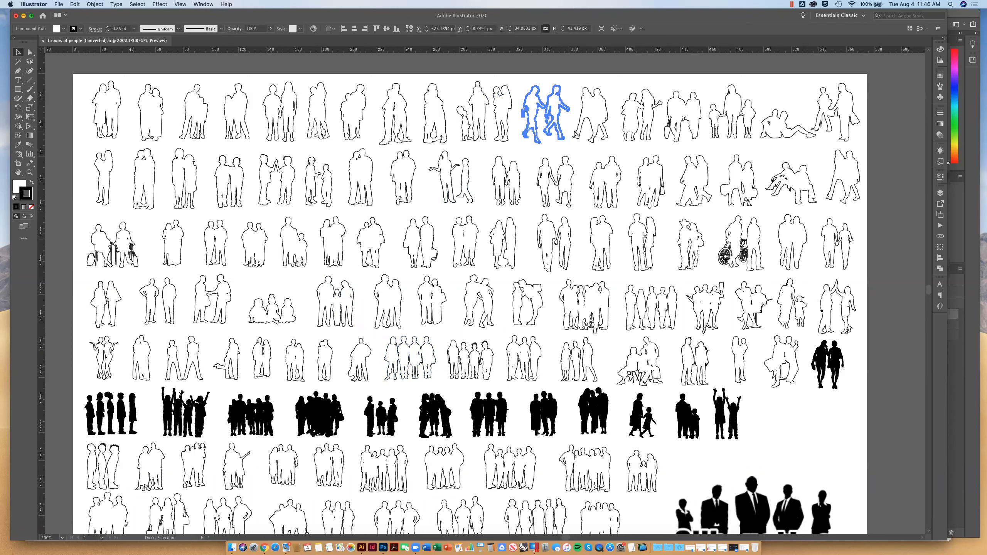
{"action": "key", "text": "v"}
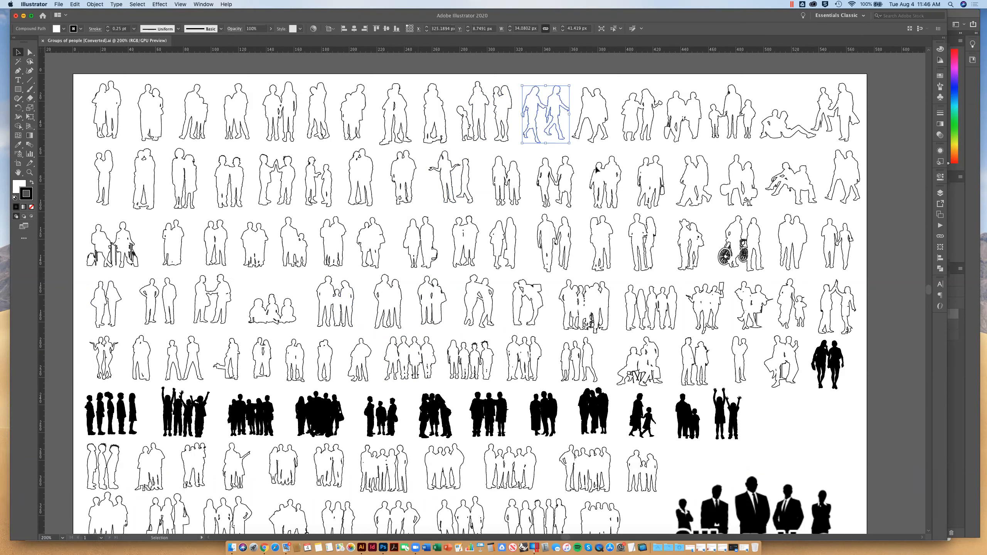
{"action": "left_click", "coordinate": [954, 17]}
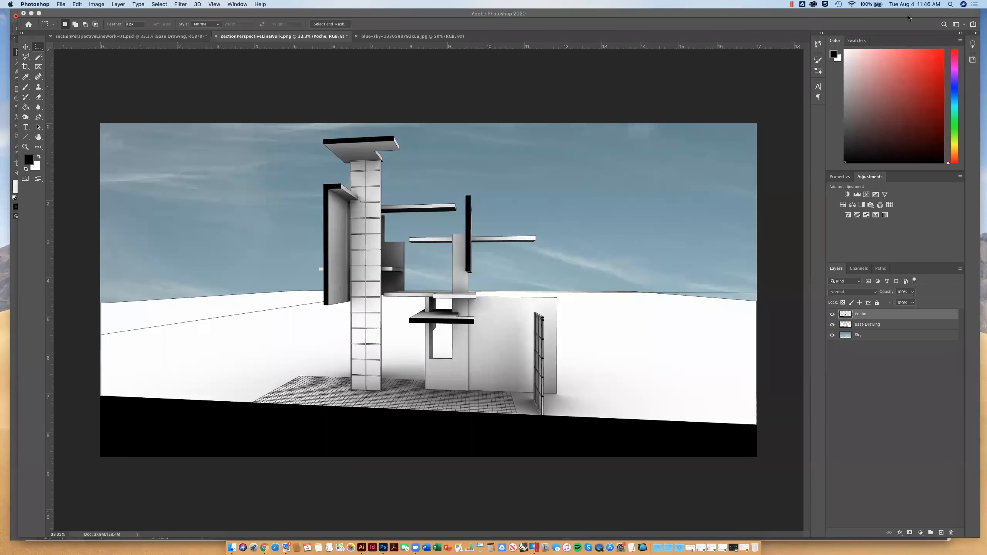
Paste the copied walking couple into the Photoshop drawing as pixels.
{"action": "key", "text": "super+v"}
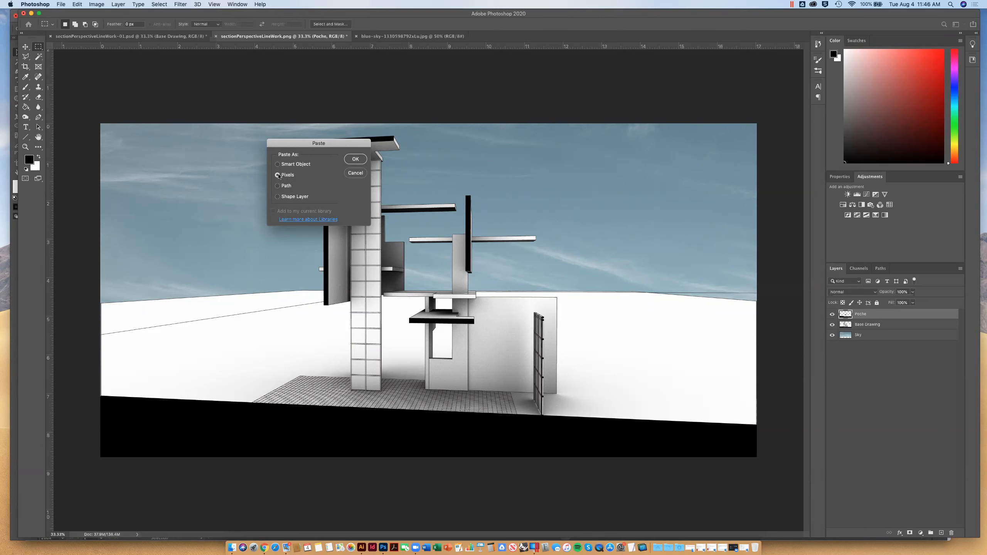
{"action": "left_click", "coordinate": [358, 164]}
{"action": "key", "text": "Return"}
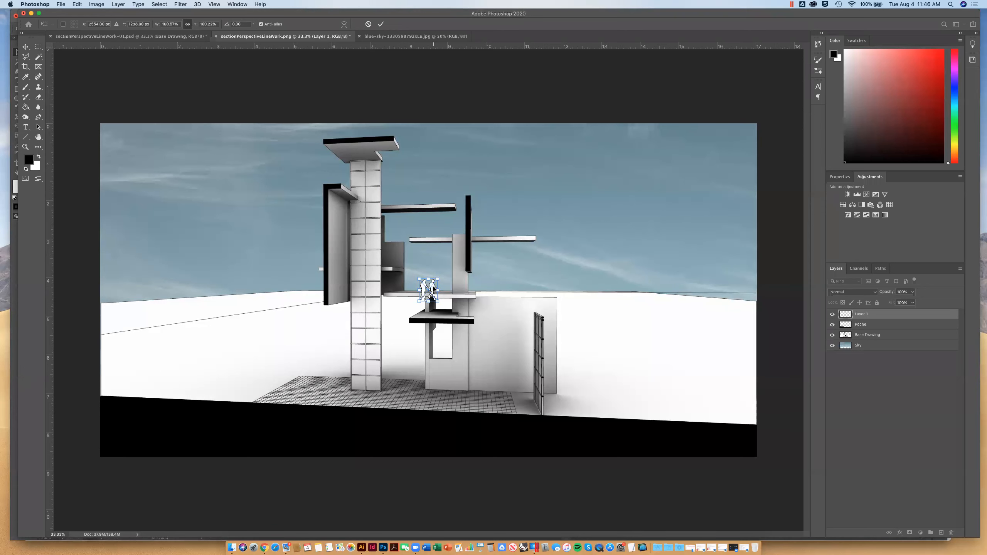
Drag the walking couple down to the tiled floor beside the column.
{"action": "scroll", "coordinate": [433, 288], "scroll_direction": "up", "scroll_amount": 3}
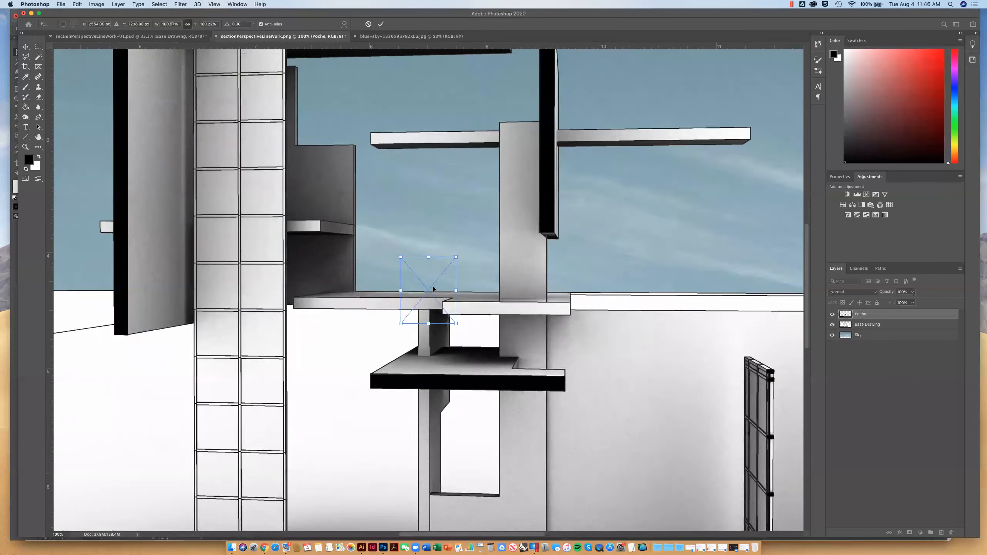
{"action": "key", "text": "super+equal"}
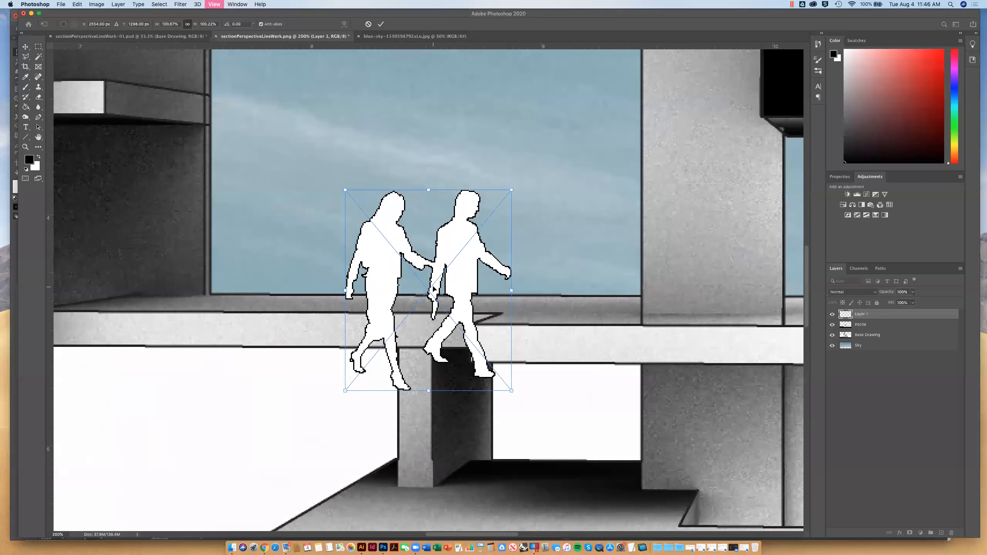
{"action": "key", "text": "super+equal"}
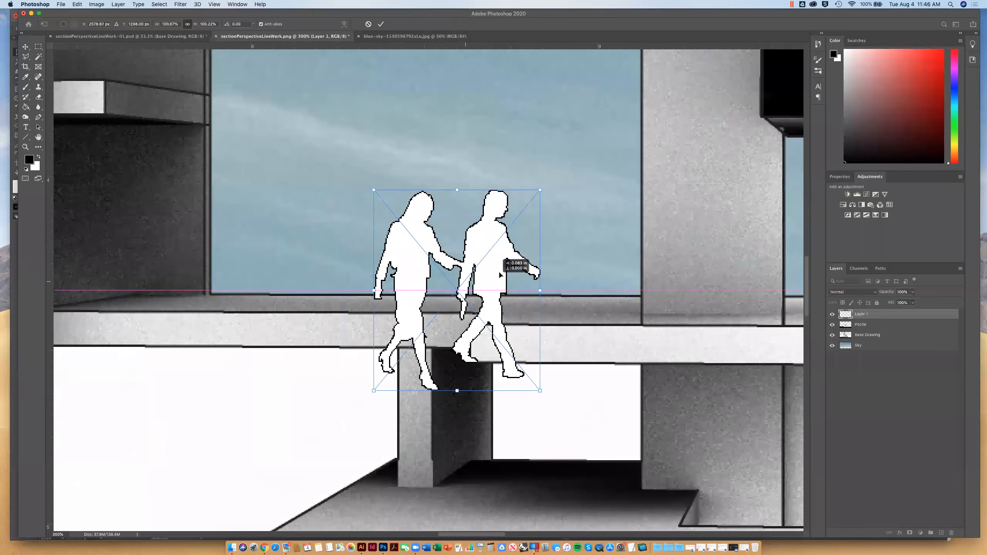
{"action": "key", "text": "super+minus"}
{"action": "key", "text": "super+minus"}
{"action": "key", "text": "super+minus"}
{"action": "key", "text": "super+minus"}
{"action": "key", "text": "super+minus"}
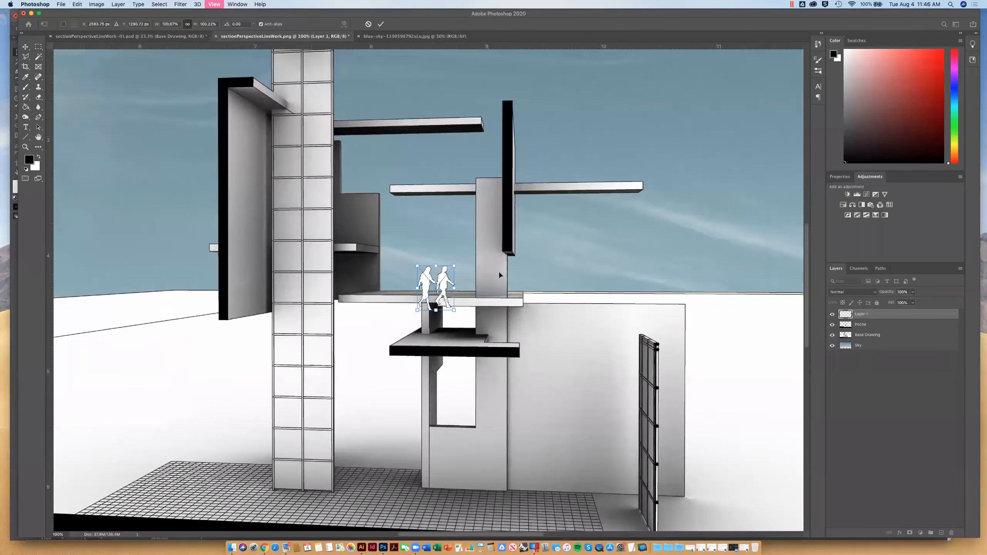
{"action": "left_click_drag", "start_coordinate": [434, 300], "coordinate": [372, 438]}
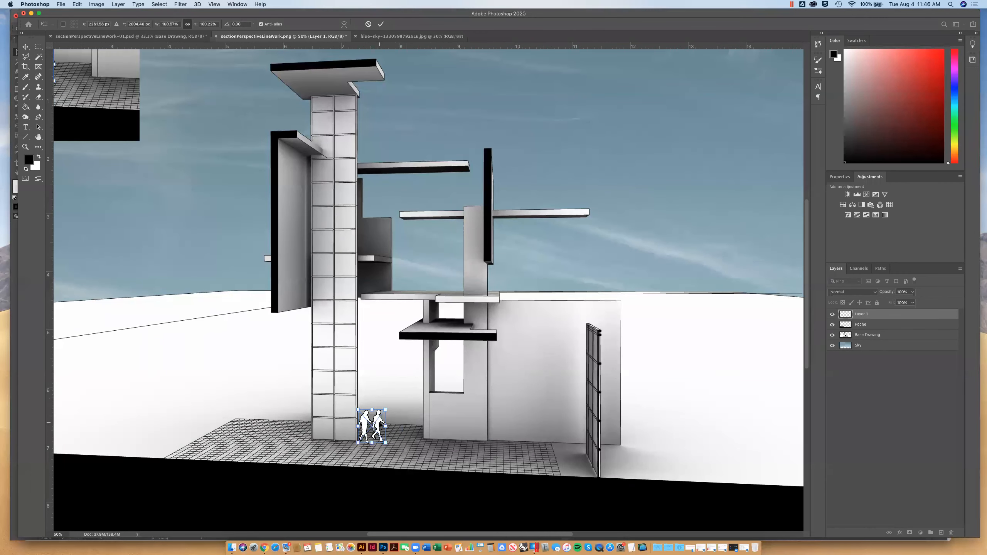
Nudge the couple into place on the floor, commit it, then shift it slightly right.
{"action": "key", "text": "super+plus"}
{"action": "key", "text": "super+plus"}
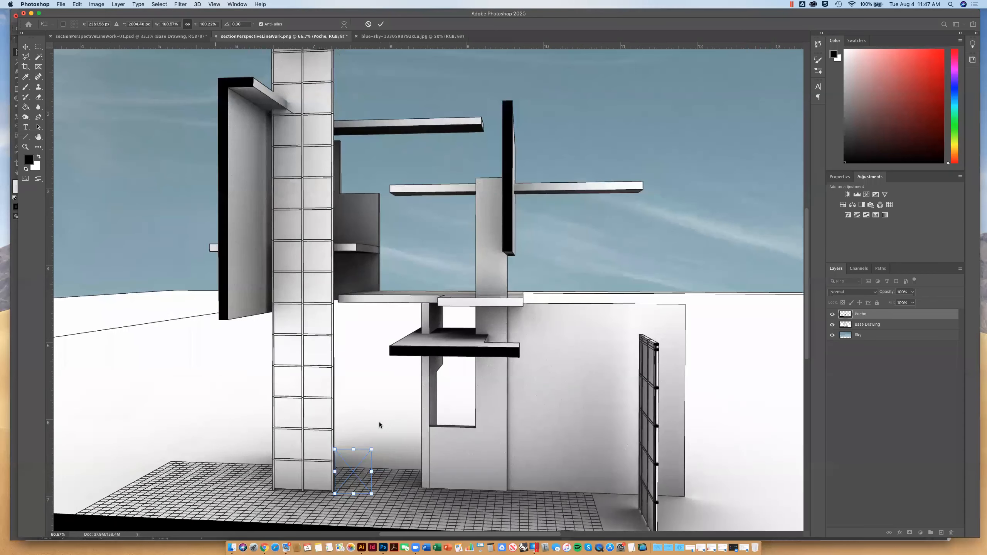
{"action": "key", "text": "Escape"}
{"action": "scroll", "coordinate": [379, 425], "scroll_direction": "down", "scroll_amount": 3}
{"action": "scroll", "coordinate": [379, 422], "scroll_direction": "down", "scroll_amount": 1}
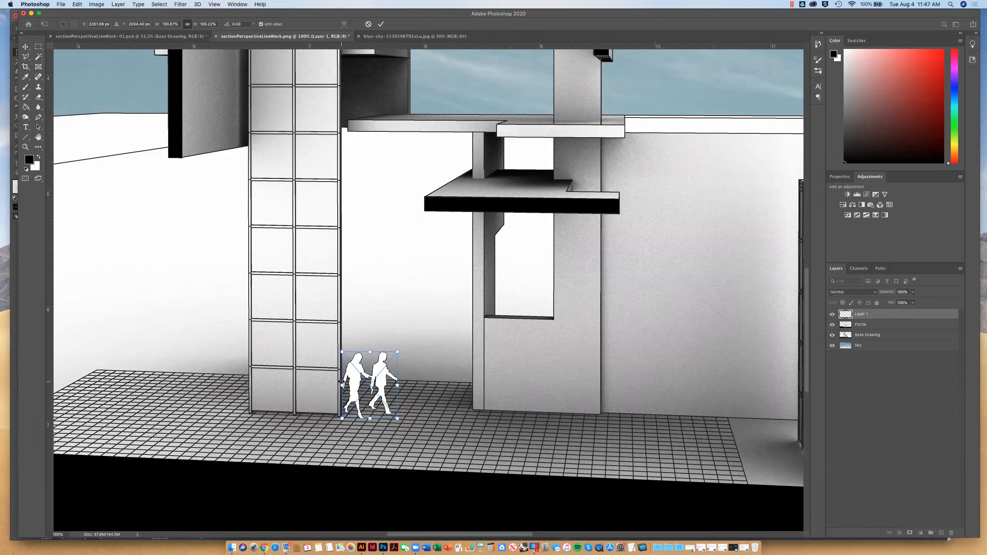
{"action": "left_click_drag", "start_coordinate": [352, 384], "coordinate": [350, 386]}
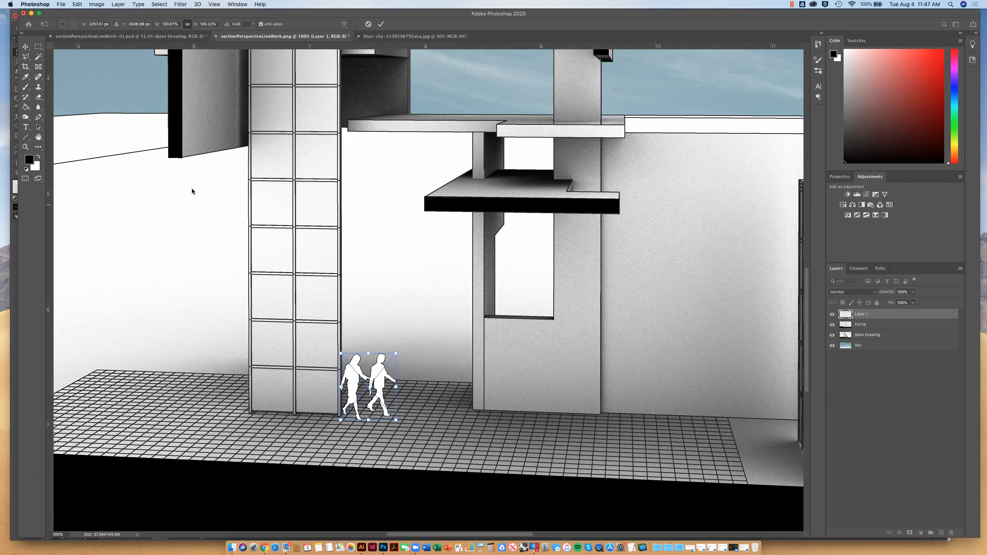
{"action": "left_click", "coordinate": [25, 46]}
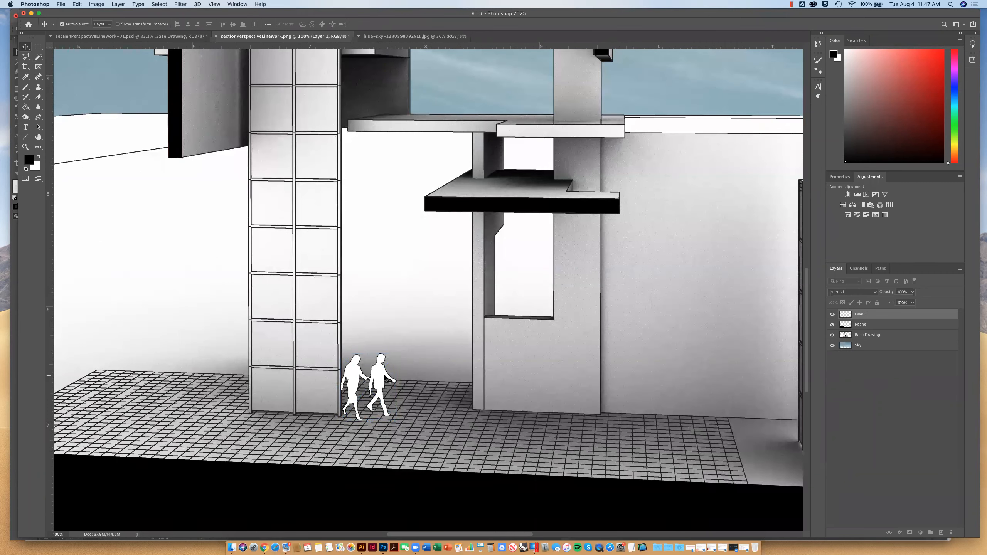
{"action": "left_click_drag", "start_coordinate": [382, 379], "coordinate": [415, 382]}
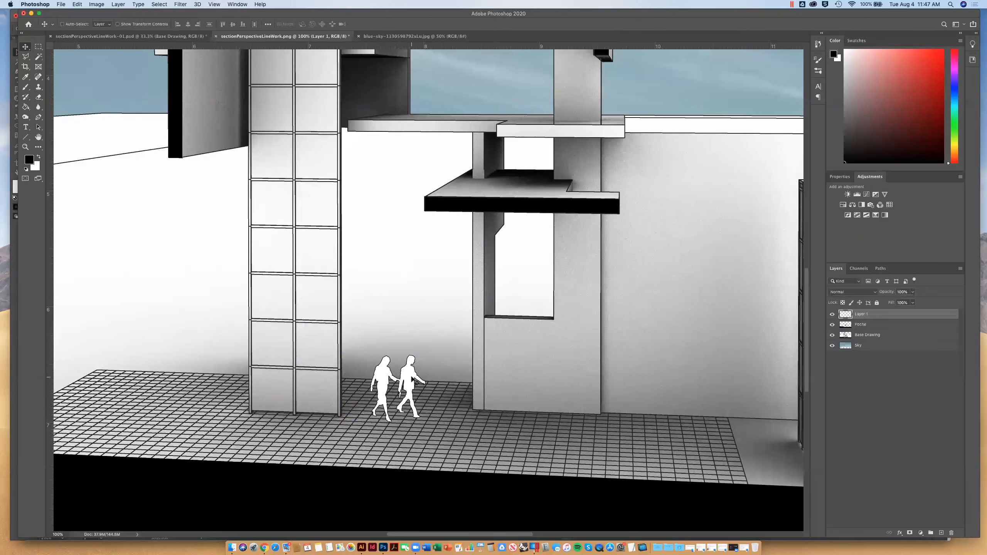
{"action": "key", "text": "super+minus"}
{"action": "key", "text": "super+minus"}
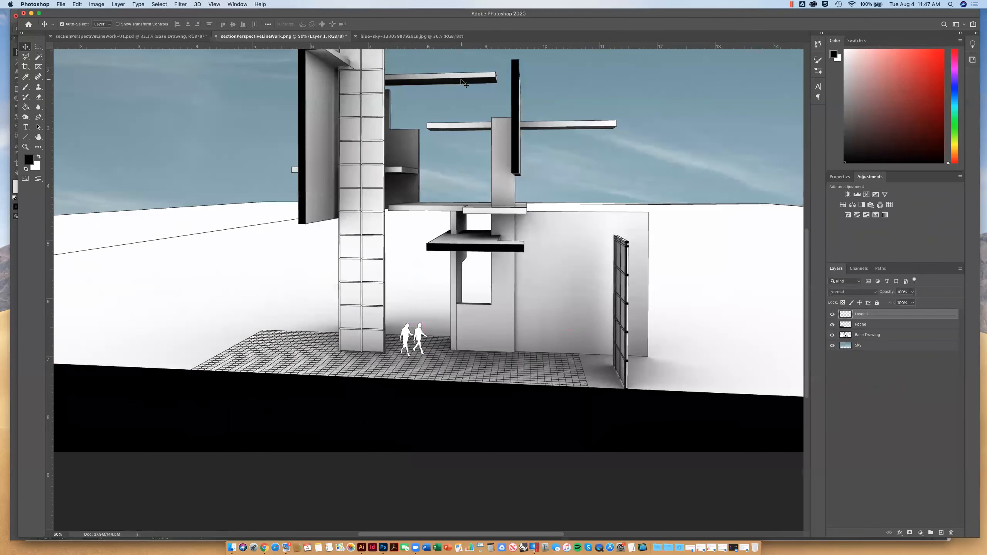
Copy the adult-with-two-children silhouette group from the Illustrator sheet.
{"action": "mouse_move", "coordinate": [986, 1]}
{"action": "left_click", "coordinate": [291, 396]}
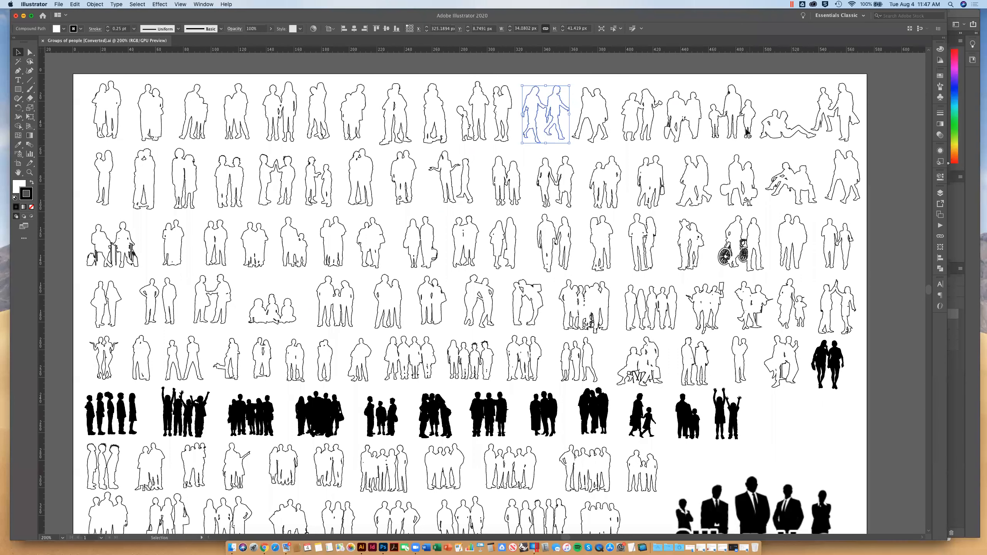
{"action": "left_click", "coordinate": [746, 132]}
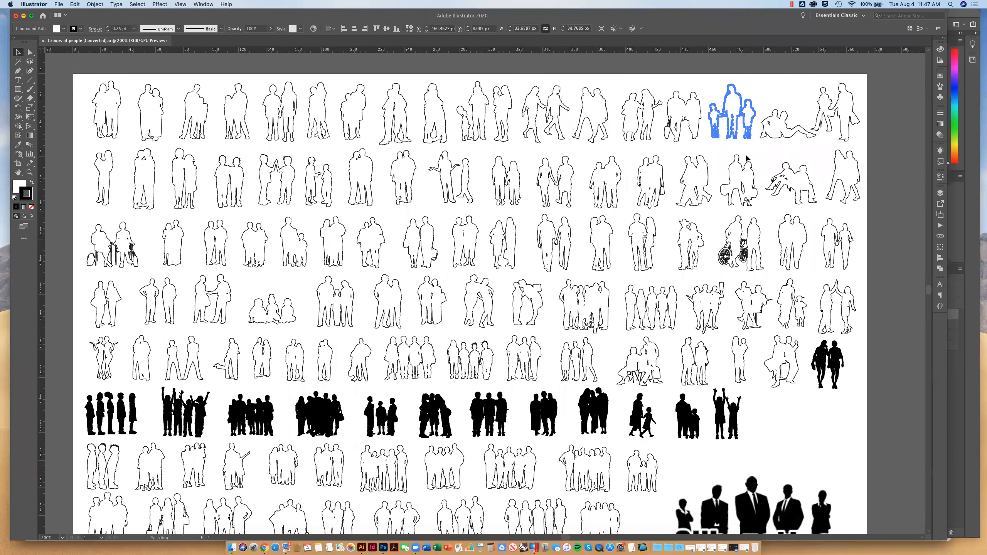
{"action": "key", "text": "super+Tab"}
Paste the family group into Photoshop as pixels and drag it toward the floor.
{"action": "key", "text": "super+v"}
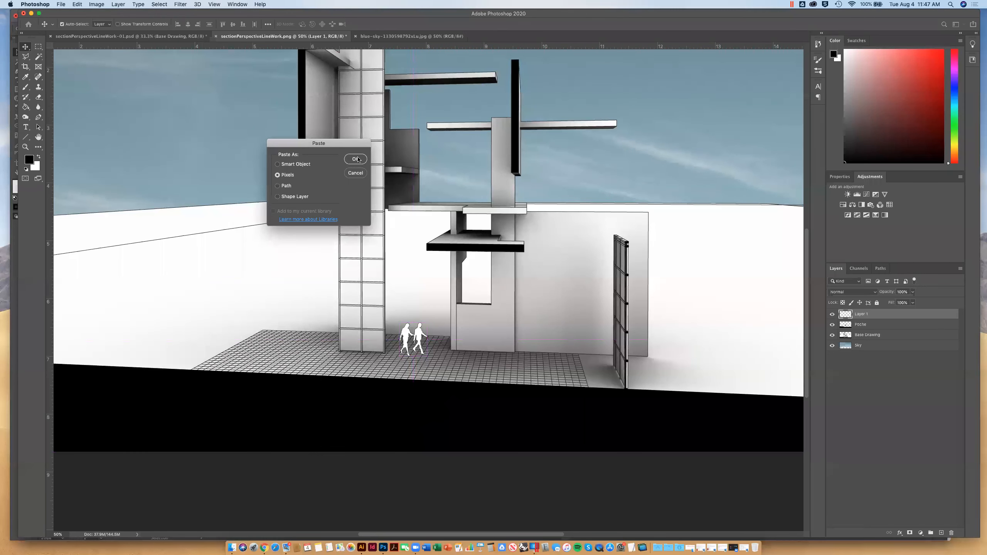
{"action": "left_click", "coordinate": [355, 159]}
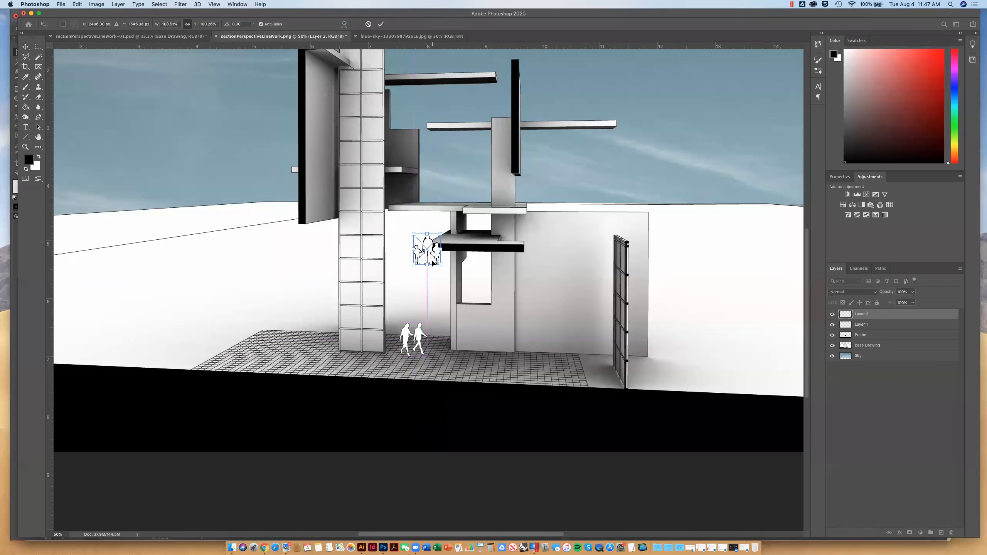
{"action": "left_click_drag", "start_coordinate": [432, 264], "coordinate": [447, 335]}
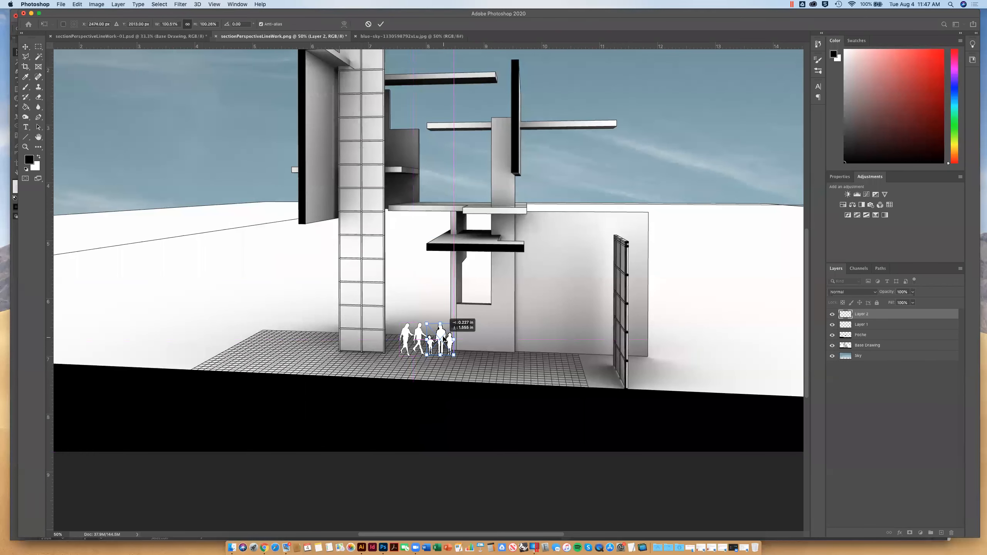
Scale the family to about 95% and place it on the upper balcony.
{"action": "key", "text": "super+plus"}
{"action": "key", "text": "super+plus"}
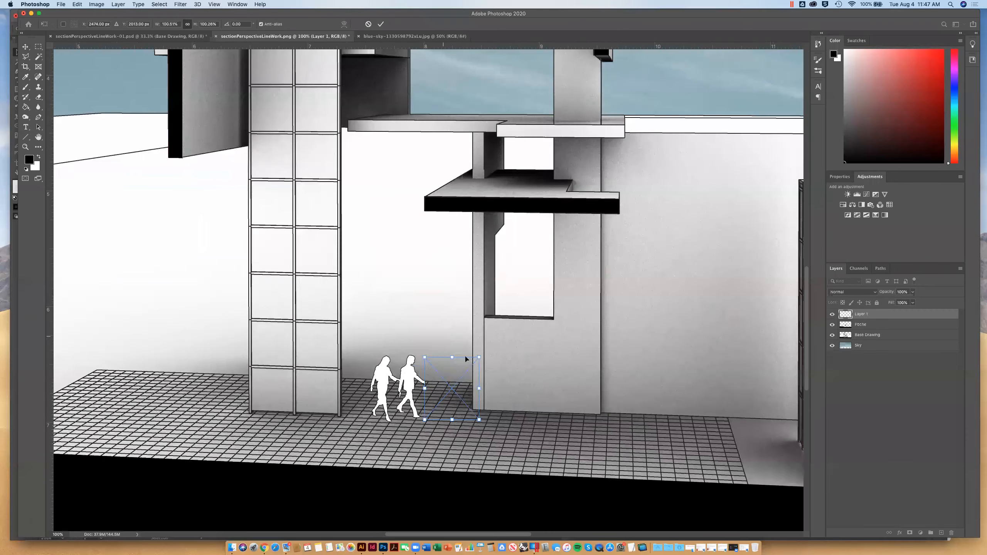
{"action": "left_click_drag", "start_coordinate": [478, 357], "coordinate": [476, 360]}
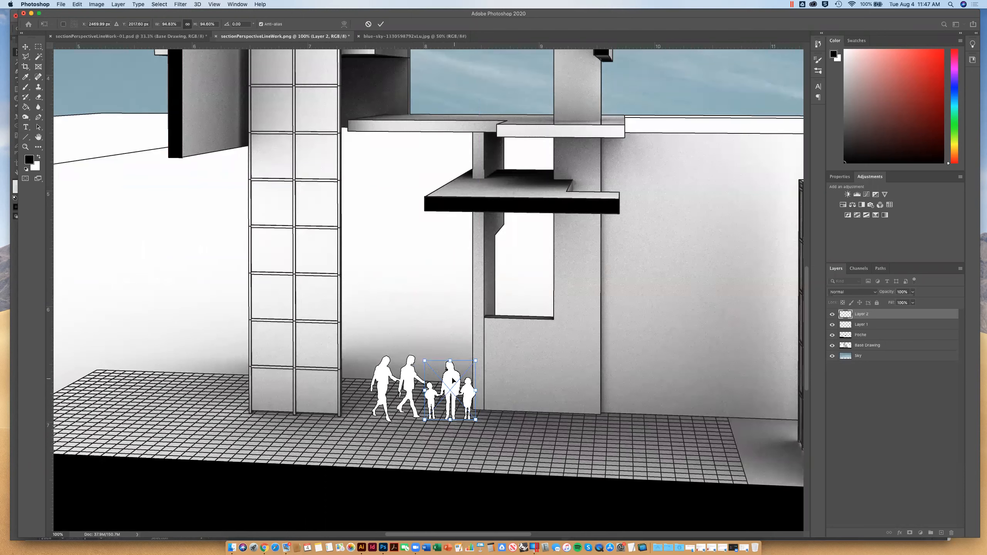
{"action": "left_click_drag", "start_coordinate": [453, 384], "coordinate": [517, 82]}
{"action": "key", "text": "super+minus"}
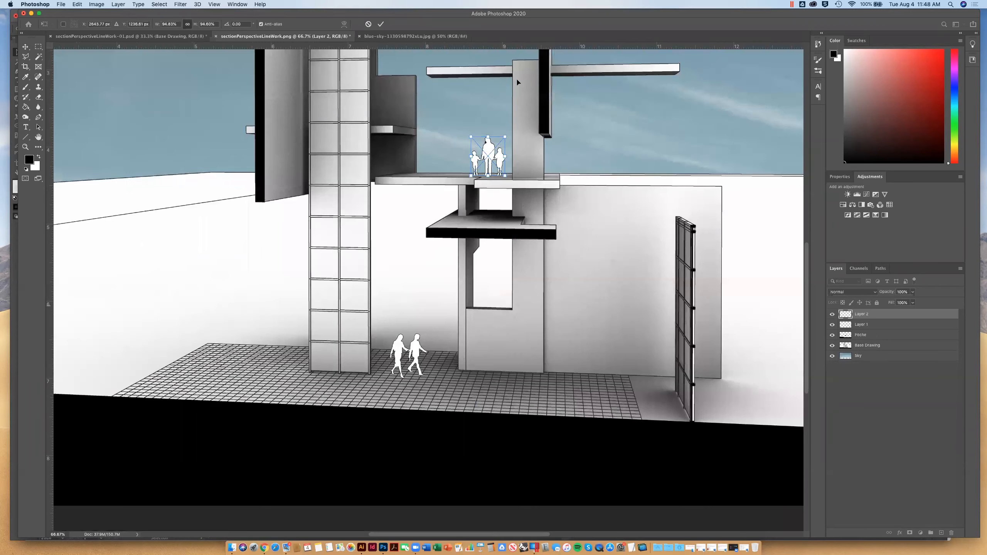
{"action": "key", "text": "super+minus"}
{"action": "key", "text": "Return"}
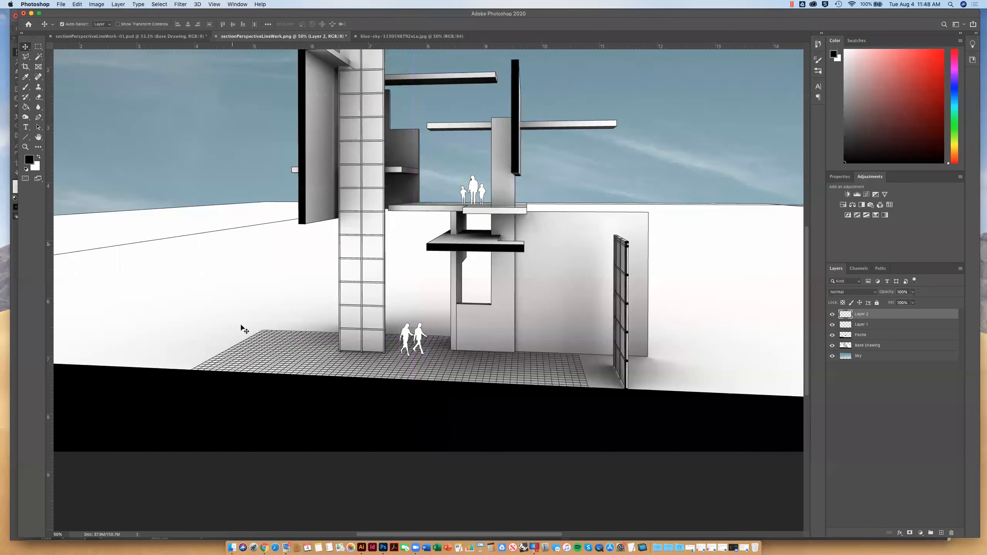
{"action": "scroll", "coordinate": [372, 310], "scroll_direction": "right", "scroll_amount": 2}
{"action": "scroll", "coordinate": [371, 310], "scroll_direction": "up", "scroll_amount": 8}
{"action": "scroll", "coordinate": [371, 309], "scroll_direction": "right", "scroll_amount": 8}
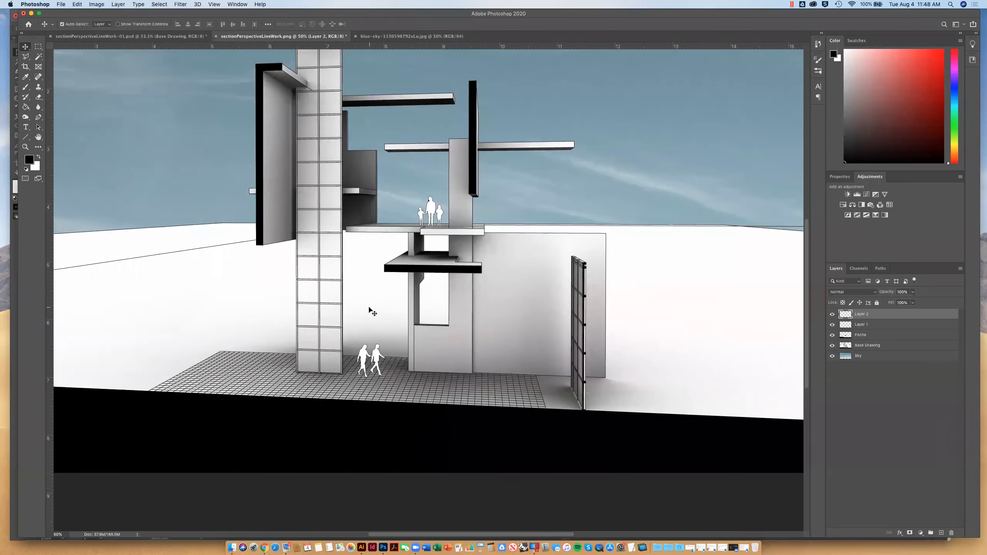
Clear the selection in the Groups of people sheet, pick the two-person silhouette, and return to Photoshop.
{"action": "mouse_move", "coordinate": [982, 4]}
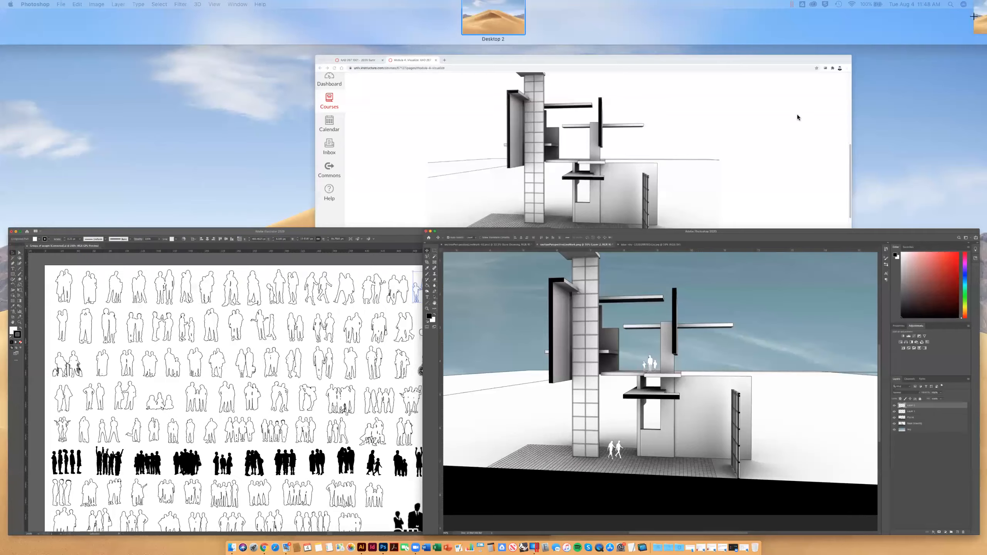
{"action": "left_click", "coordinate": [712, 173]}
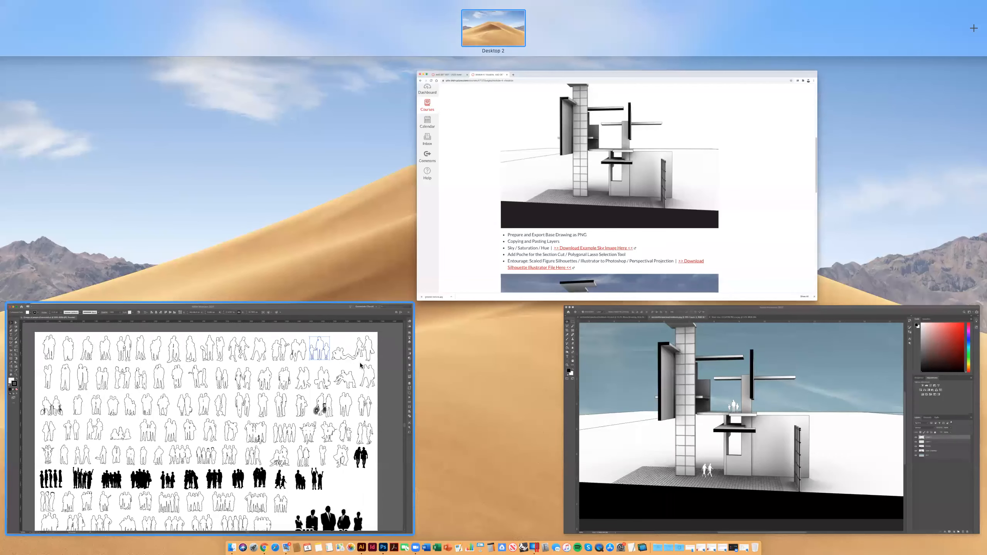
{"action": "left_click", "coordinate": [388, 350]}
{"action": "left_click", "coordinate": [304, 278]}
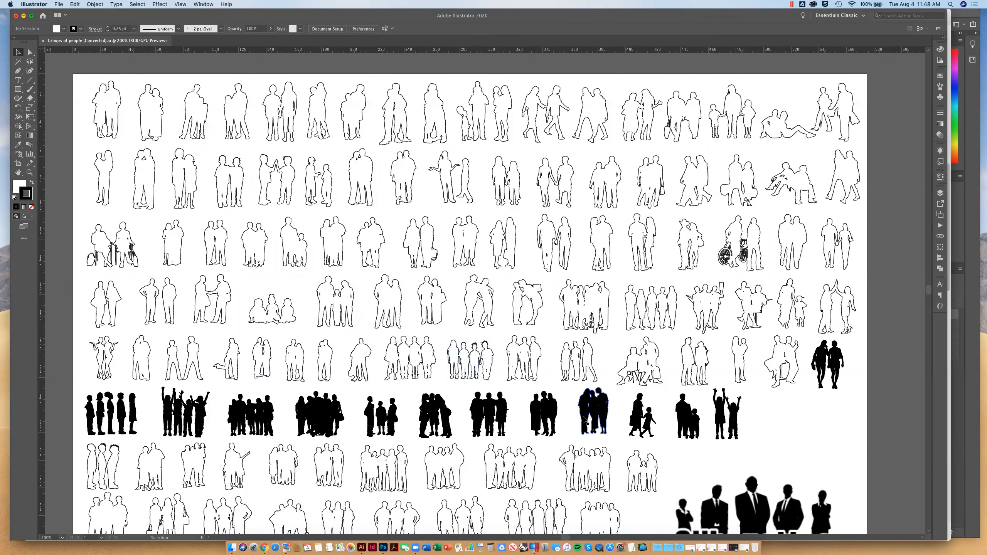
{"action": "scroll", "coordinate": [586, 420], "scroll_direction": "down", "scroll_amount": 2}
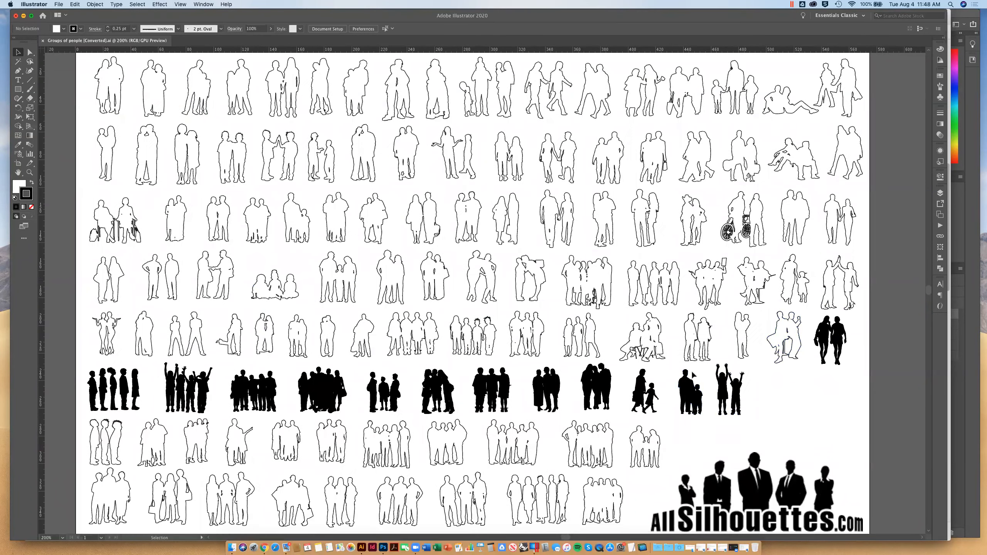
{"action": "scroll", "coordinate": [598, 461], "scroll_direction": "down", "scroll_amount": 4}
{"action": "scroll", "coordinate": [598, 460], "scroll_direction": "up", "scroll_amount": 7}
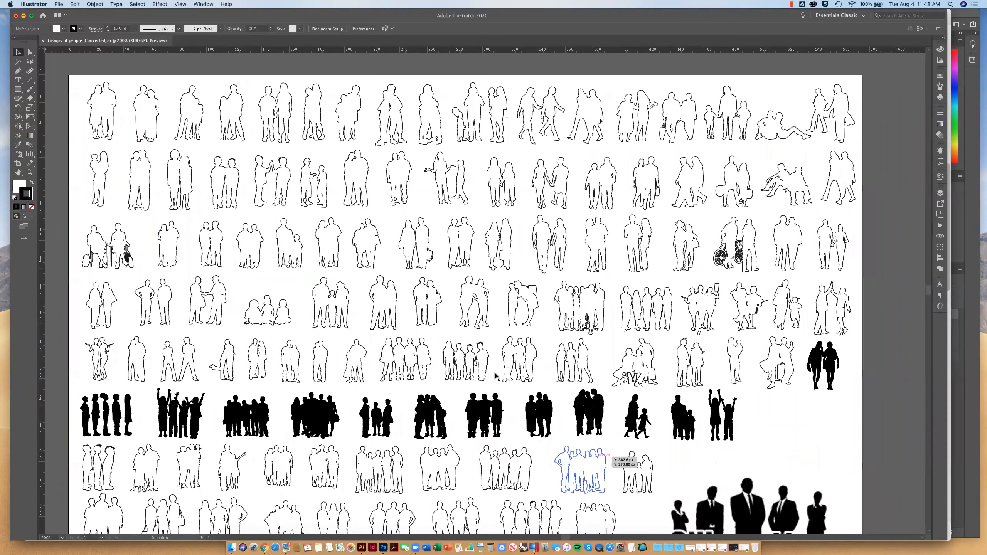
{"action": "left_click", "coordinate": [282, 179]}
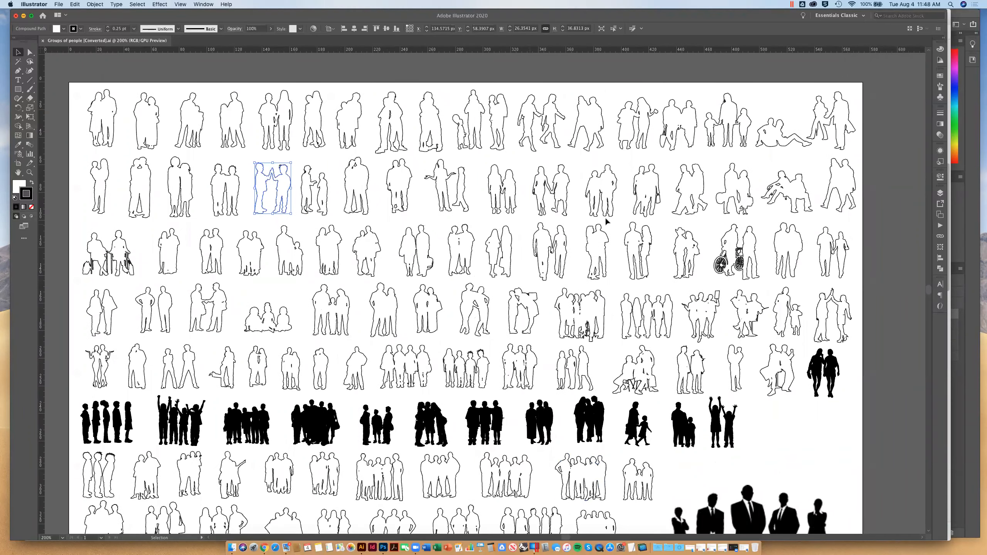
{"action": "left_click", "coordinate": [963, 18]}
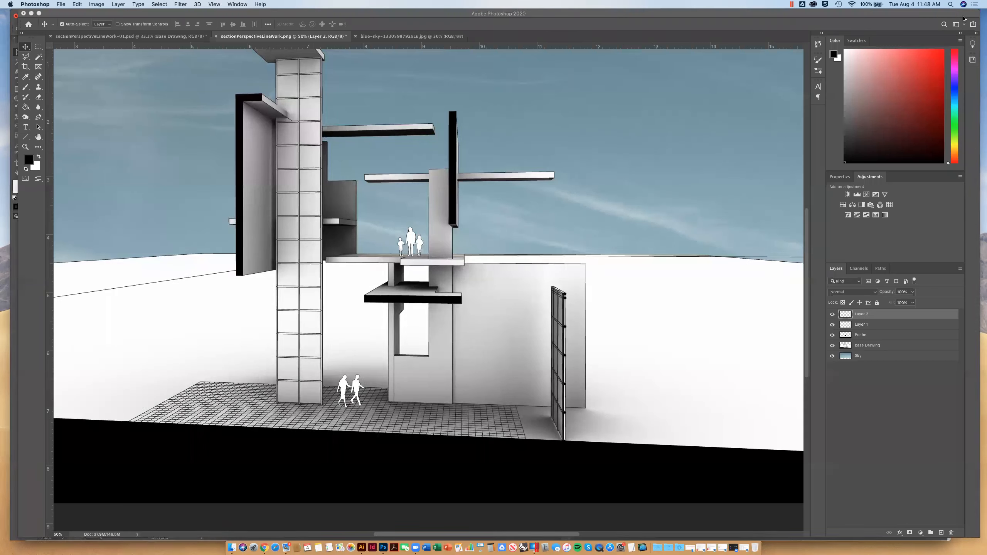
Paste the two-person silhouette as pixels onto the paving left of the tower.
{"action": "key", "text": "super+v"}
{"action": "left_click", "coordinate": [355, 159]}
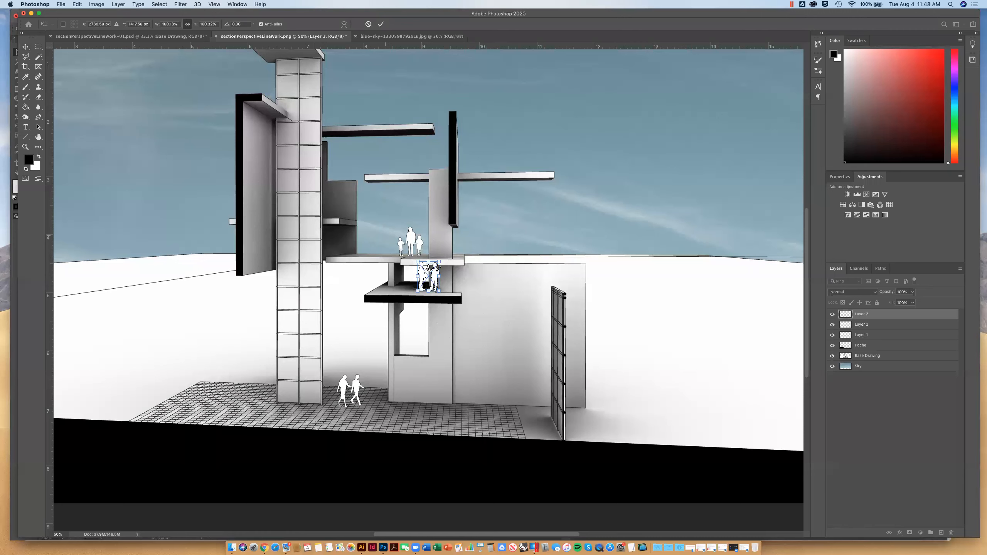
{"action": "left_click_drag", "start_coordinate": [436, 274], "coordinate": [232, 396]}
{"action": "key", "text": "Return"}
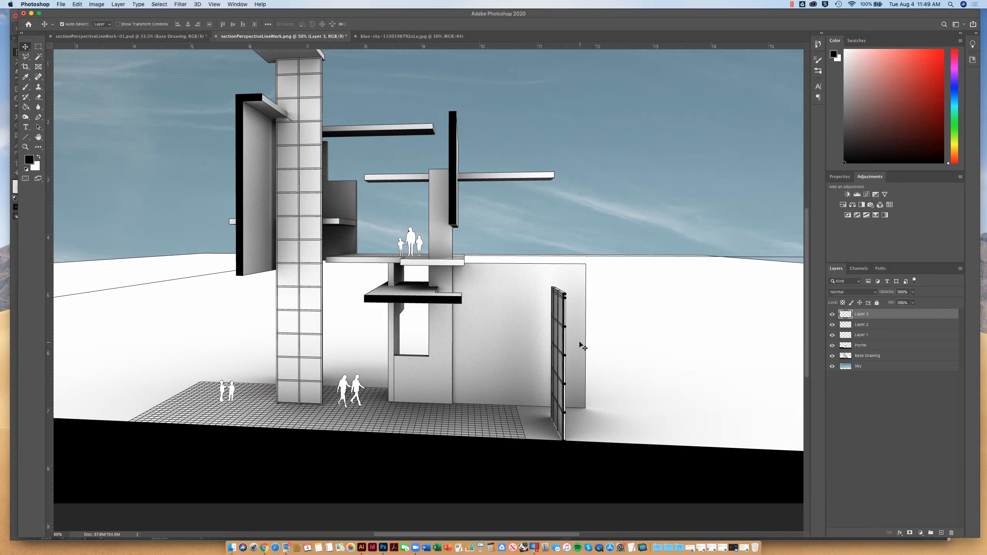
On a new layer, draw two diagonal lines from the platform edge to the paving, then go to Illustrator.
{"action": "left_click", "coordinate": [940, 532]}
{"action": "left_click", "coordinate": [26, 137]}
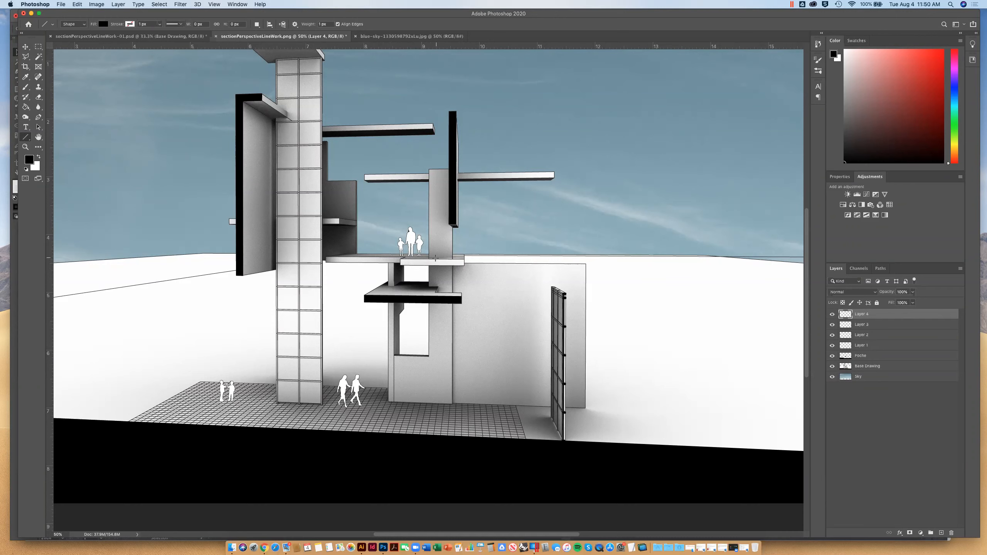
{"action": "left_click_drag", "start_coordinate": [439, 252], "coordinate": [307, 427]}
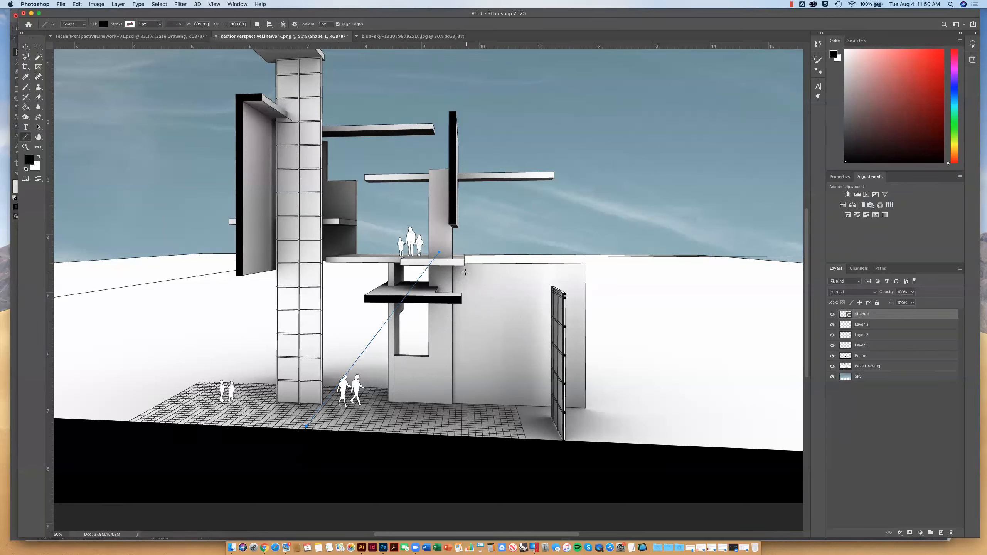
{"action": "left_click_drag", "start_coordinate": [440, 252], "coordinate": [333, 418]}
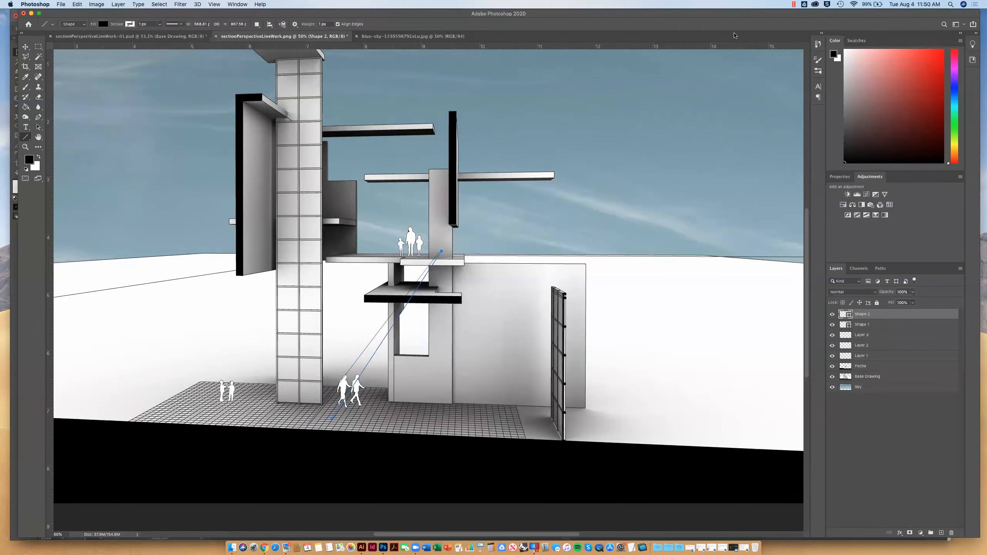
{"action": "key", "text": "ctrl+Up"}
{"action": "left_click", "coordinate": [358, 358]}
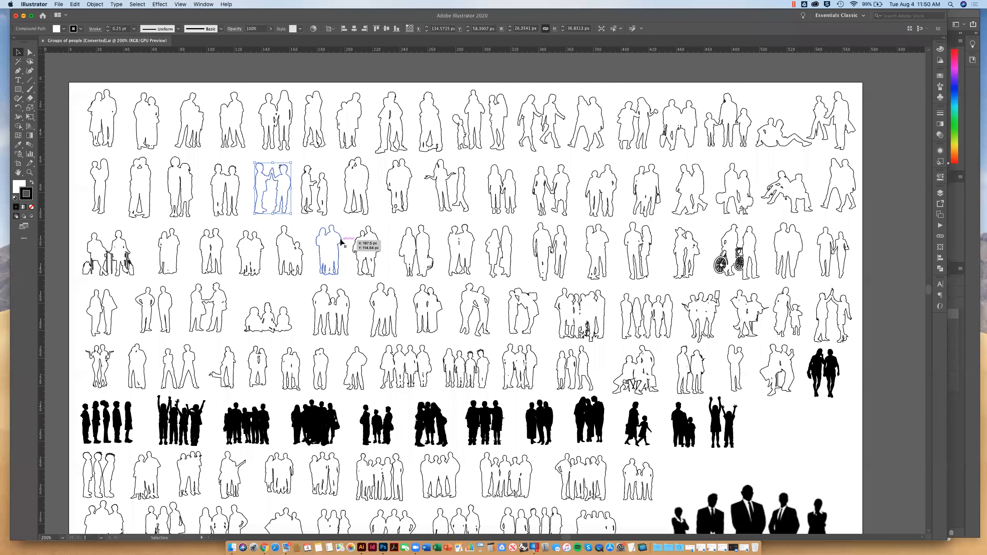
Copy another silhouette and paste it into Photoshop as pixels near the ground.
{"action": "left_click", "coordinate": [340, 242]}
{"action": "key", "text": "ctrl+Up"}
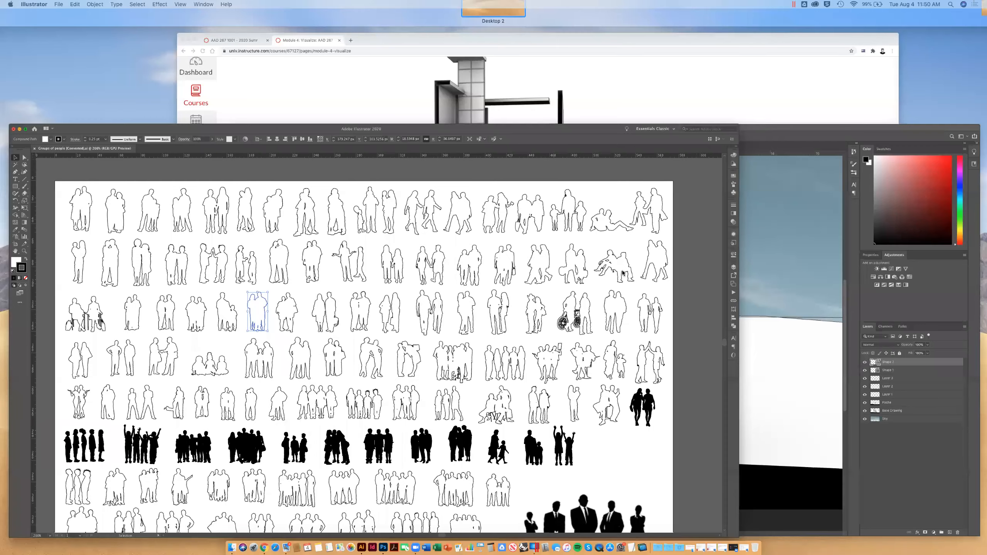
{"action": "key", "text": "super+v"}
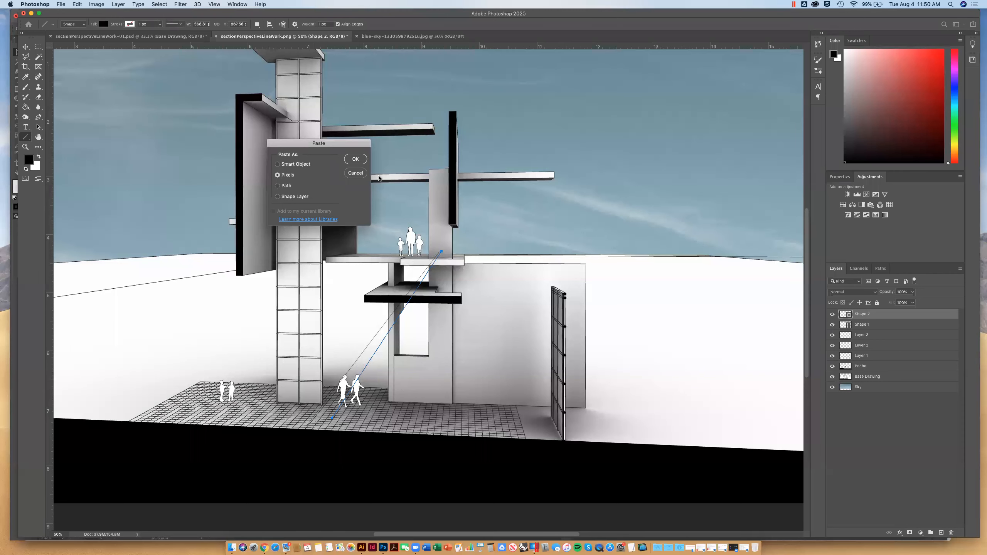
{"action": "left_click", "coordinate": [350, 155]}
{"action": "left_click_drag", "start_coordinate": [431, 274], "coordinate": [375, 367]}
Nudge the figure onto the floor and shrink it to about 78%.
{"action": "key", "text": "super+plus"}
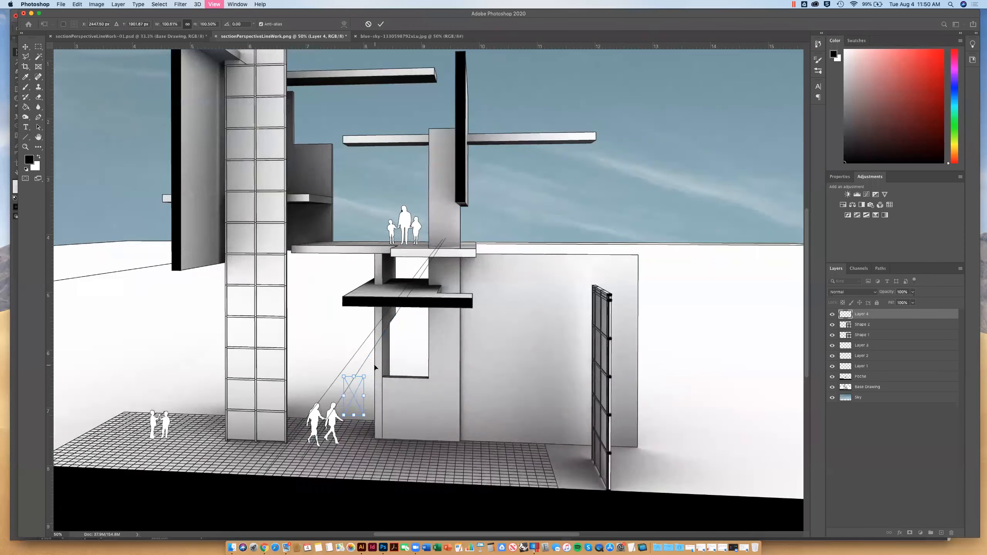
{"action": "key", "text": "super+plus"}
{"action": "left_click_drag", "start_coordinate": [335, 484], "coordinate": [342, 454]}
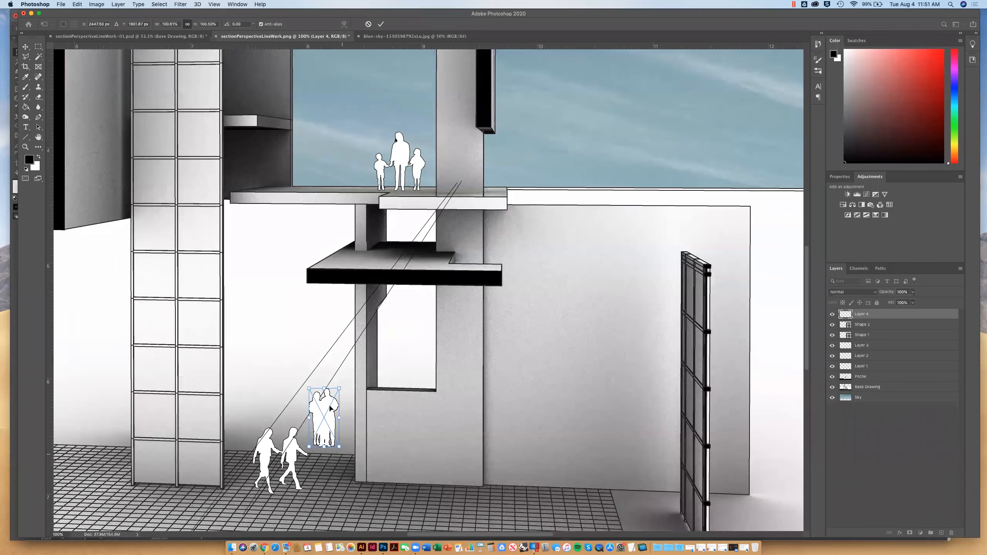
{"action": "left_click_drag", "start_coordinate": [330, 411], "coordinate": [330, 414]}
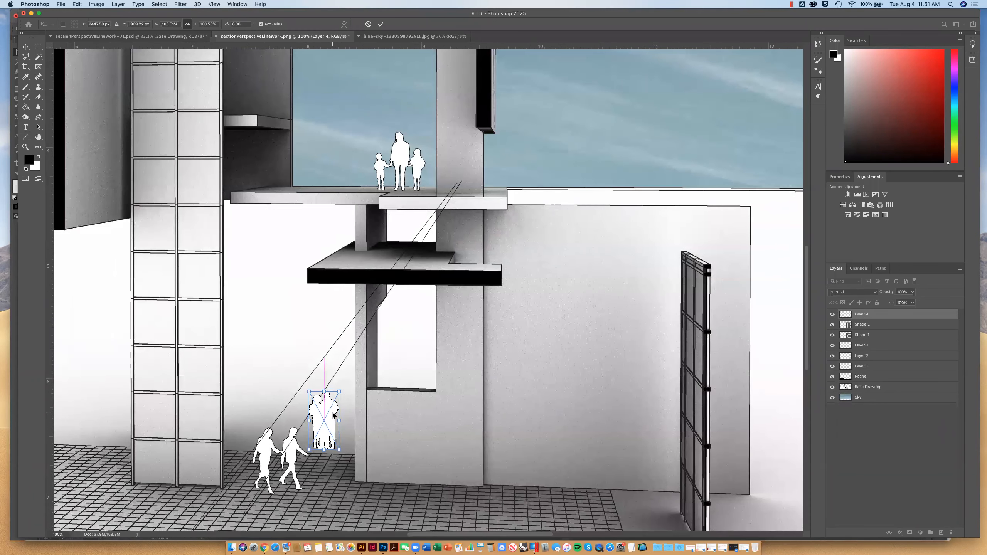
{"action": "left_click_drag", "start_coordinate": [339, 450], "coordinate": [326, 406]}
{"action": "key", "text": "Return"}
Zoom out and hide the Shape 1 and Shape 2 diagonal line layers.
{"action": "key", "text": "u"}
{"action": "key", "text": "super+minus"}
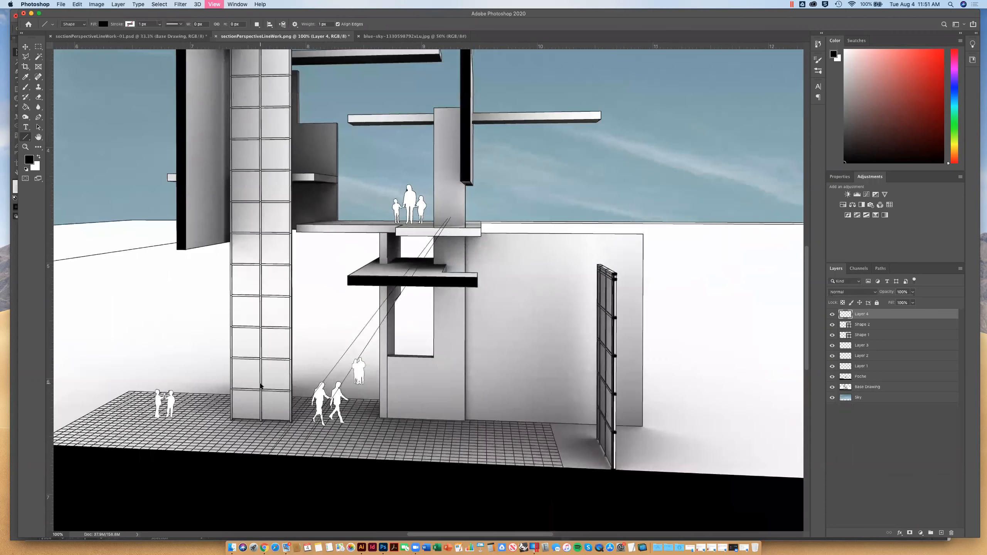
{"action": "key", "text": "super+minus"}
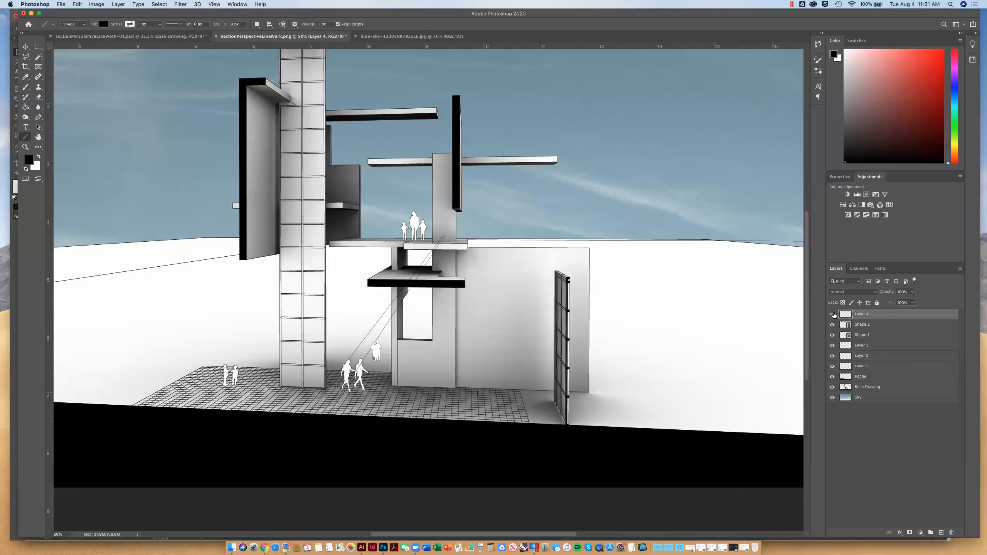
{"action": "left_click", "coordinate": [831, 325]}
{"action": "left_click", "coordinate": [831, 335]}
Bring the Illustrator sheet forward and select the group of four standing silhouettes.
{"action": "key", "text": "ctrl+Up"}
{"action": "left_click", "coordinate": [646, 182]}
{"action": "key", "text": "ctrl+Up"}
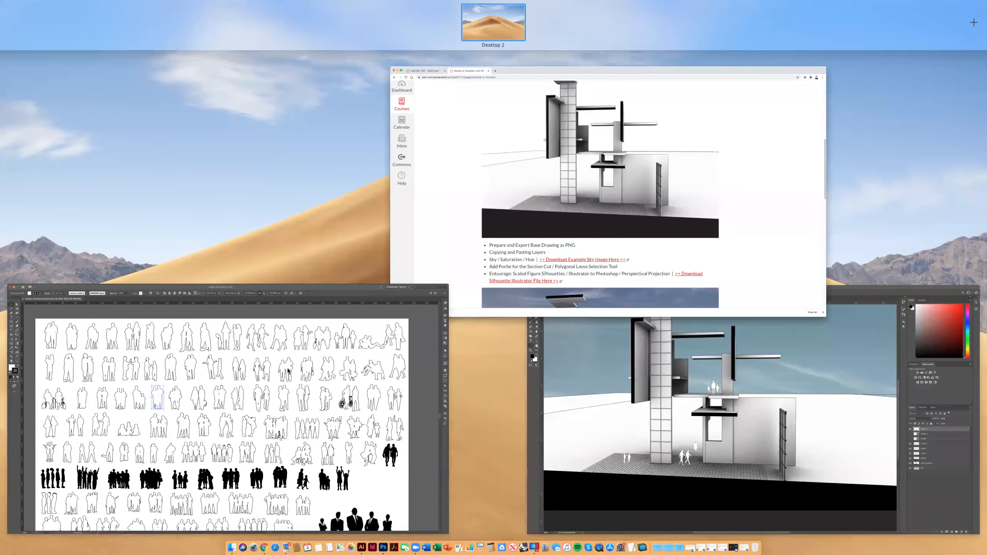
{"action": "left_click", "coordinate": [338, 315]}
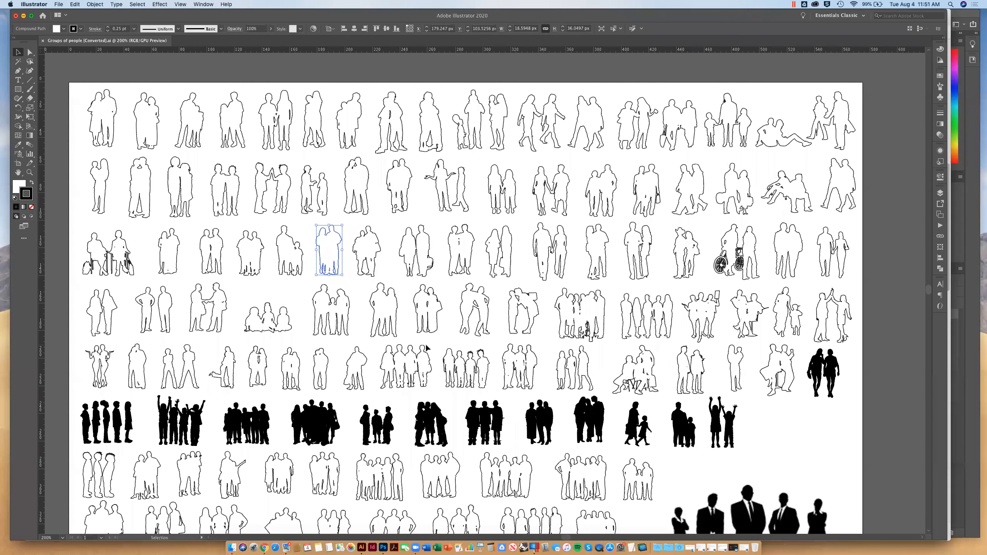
{"action": "left_click", "coordinate": [423, 354]}
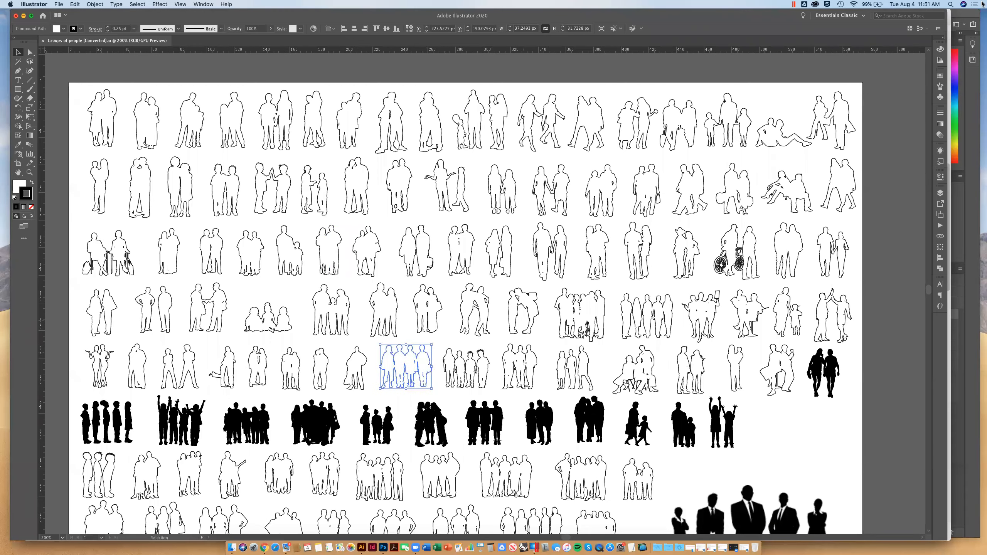
Paste the four-person group into Photoshop as pixels and drag it down to the ground.
{"action": "key", "text": "ctrl+Up"}
{"action": "left_click", "coordinate": [648, 393]}
{"action": "key", "text": "super+v"}
{"action": "left_click", "coordinate": [355, 160]}
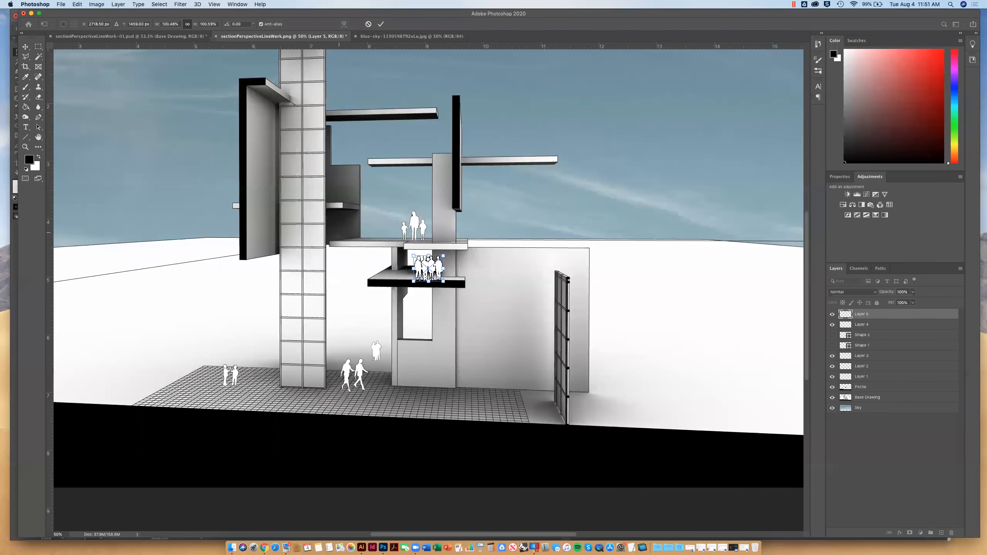
{"action": "left_click_drag", "start_coordinate": [430, 270], "coordinate": [384, 378]}
Enlarge the four-person group to about 127% and commit.
{"action": "key", "text": "super+equal"}
{"action": "key", "text": "super+equal"}
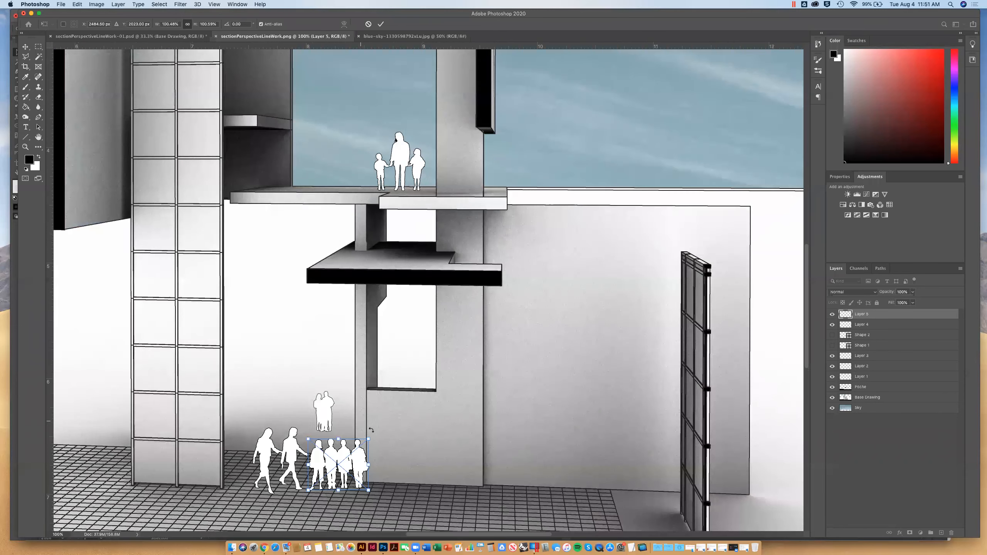
{"action": "left_click_drag", "start_coordinate": [369, 438], "coordinate": [390, 430]}
{"action": "key", "text": "Return"}
{"action": "key", "text": "u"}
{"action": "key", "text": "v"}
Move the group right onto the paving and enlarge it to about 111%.
{"action": "left_click_drag", "start_coordinate": [375, 473], "coordinate": [466, 487]}
{"action": "scroll", "coordinate": [466, 488], "scroll_direction": "down", "scroll_amount": 3}
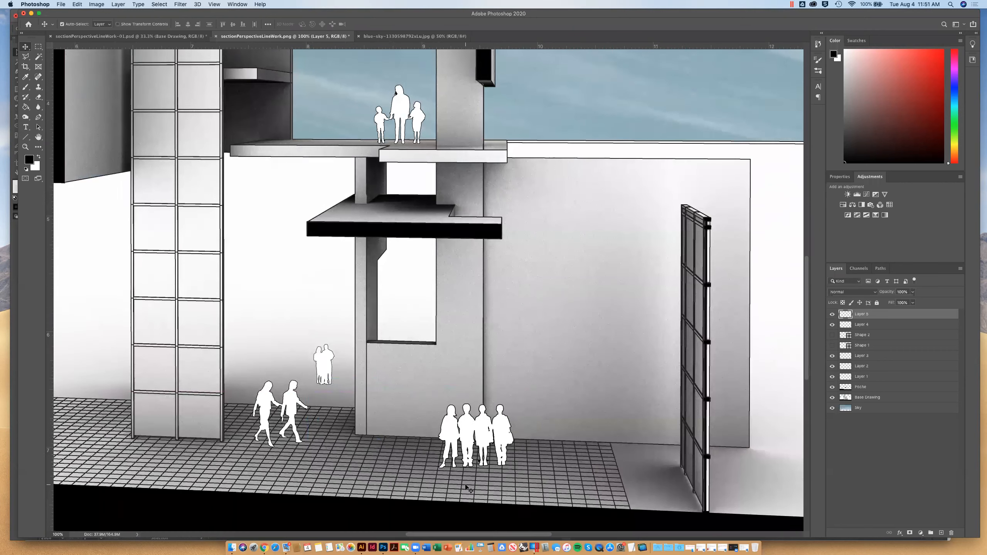
{"action": "scroll", "coordinate": [467, 489], "scroll_direction": "down", "scroll_amount": 5}
{"action": "key", "text": "super+t"}
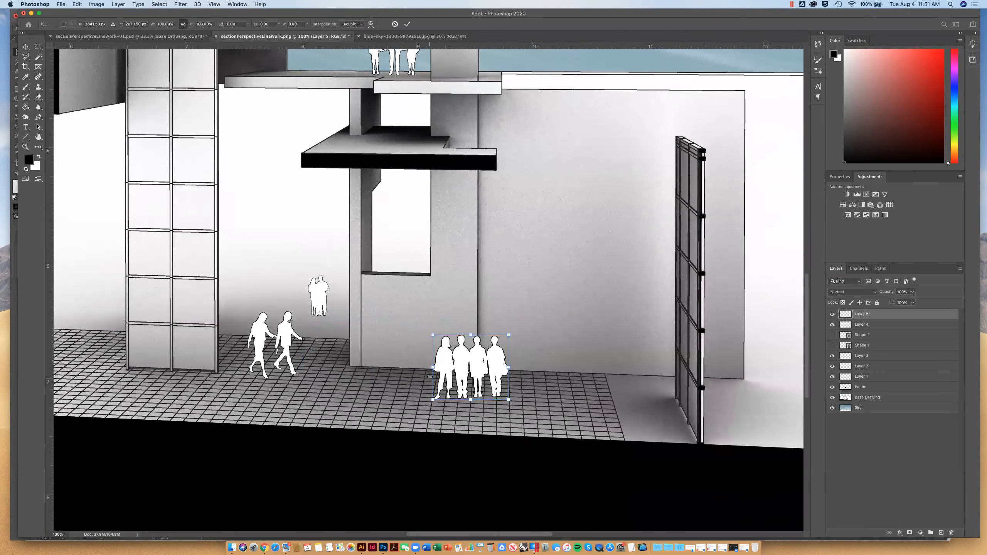
{"action": "left_click_drag", "start_coordinate": [431, 401], "coordinate": [425, 412]}
{"action": "key", "text": "Return"}
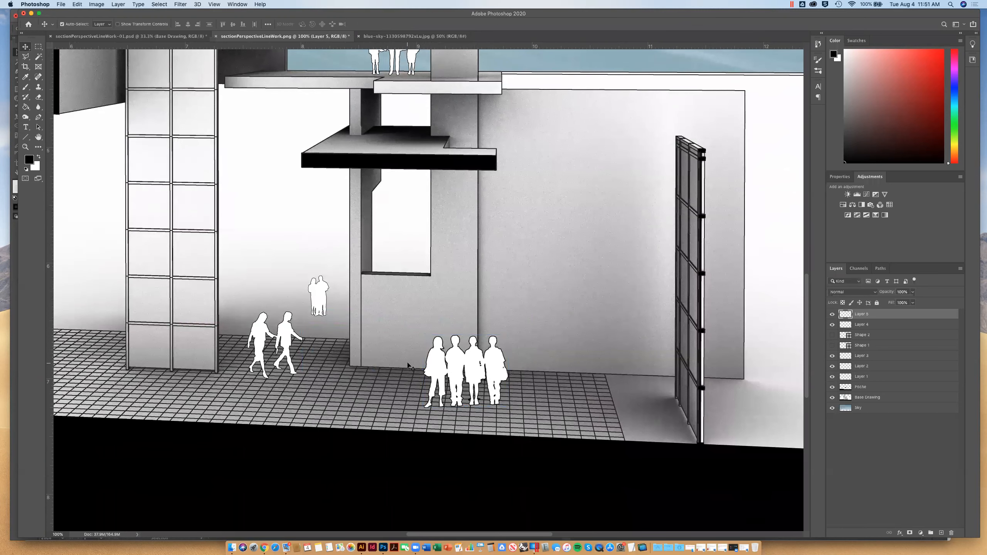
Zoom out to 50% to view the whole section with the new group.
{"action": "key", "text": "super+minus"}
{"action": "scroll", "coordinate": [407, 365], "scroll_direction": "down", "scroll_amount": 3}
{"action": "scroll", "coordinate": [408, 365], "scroll_direction": "left", "scroll_amount": 4}
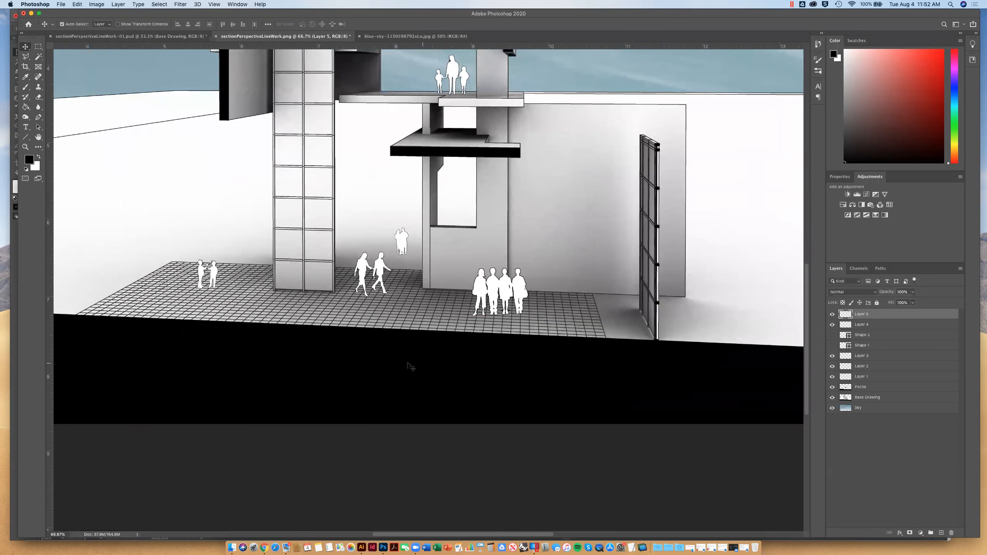
{"action": "scroll", "coordinate": [410, 367], "scroll_direction": "up", "scroll_amount": 4}
{"action": "key", "text": "super+minus"}
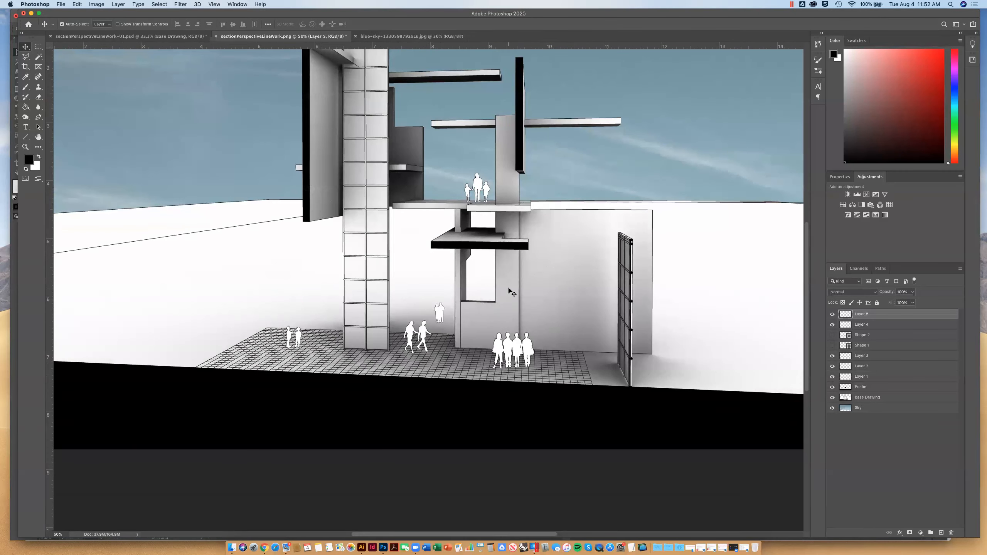
{"action": "scroll", "coordinate": [509, 291], "scroll_direction": "up", "scroll_amount": 4}
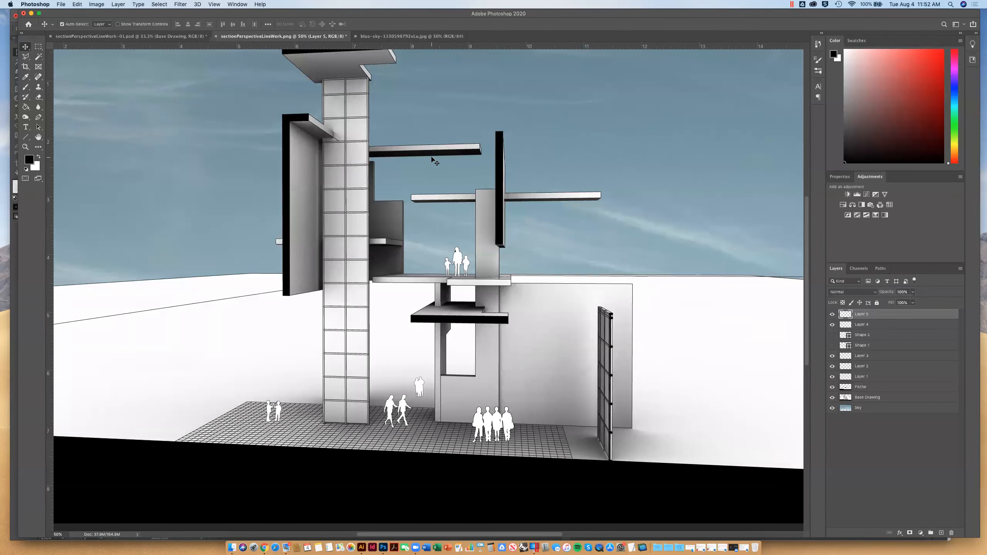
{"action": "key", "text": "ctrl+Up"}
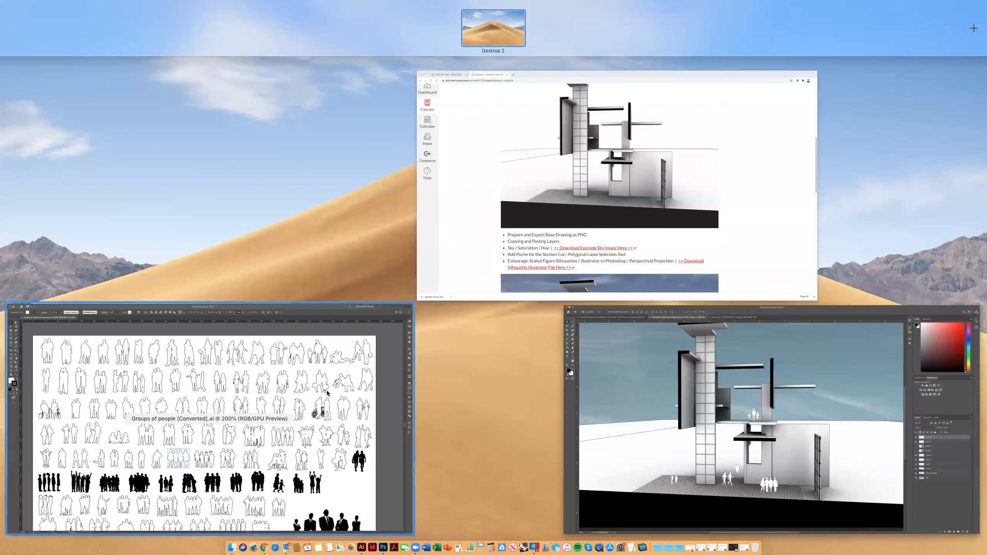
Copy the second-row couple silhouette from Illustrator and paste it into Photoshop as pixels.
{"action": "left_click", "coordinate": [327, 390]}
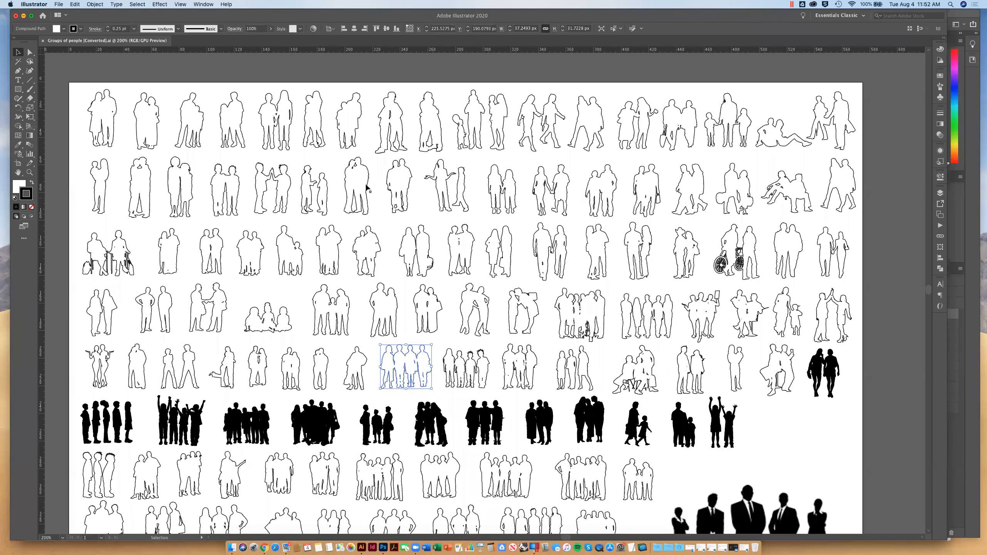
{"action": "left_click", "coordinate": [150, 181]}
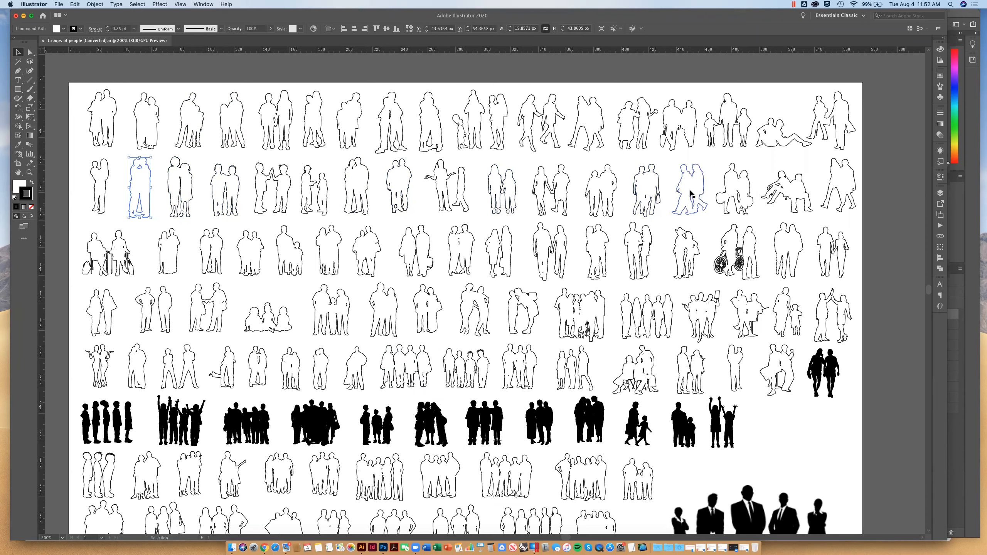
{"action": "key", "text": "ctrl+Up"}
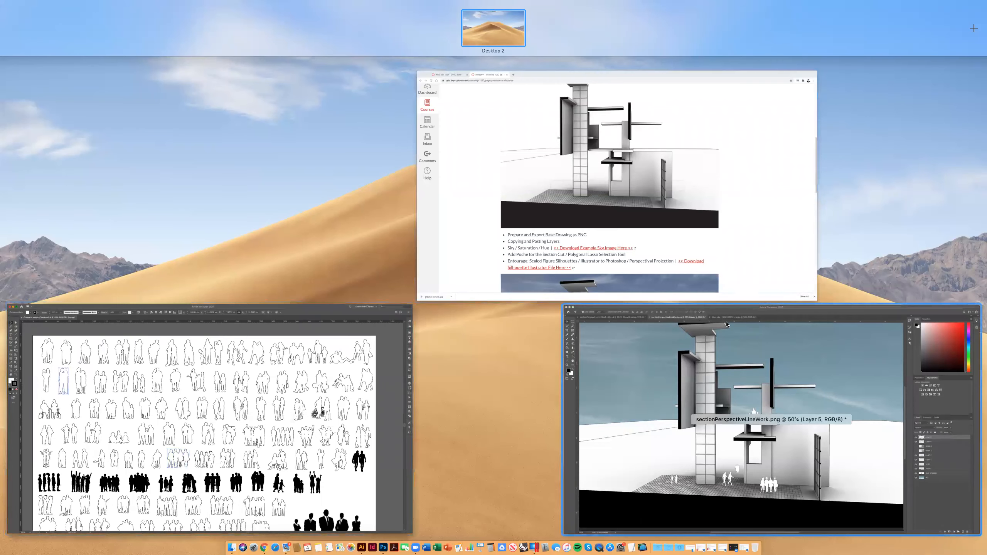
{"action": "left_click", "coordinate": [719, 361]}
{"action": "key", "text": "super+v"}
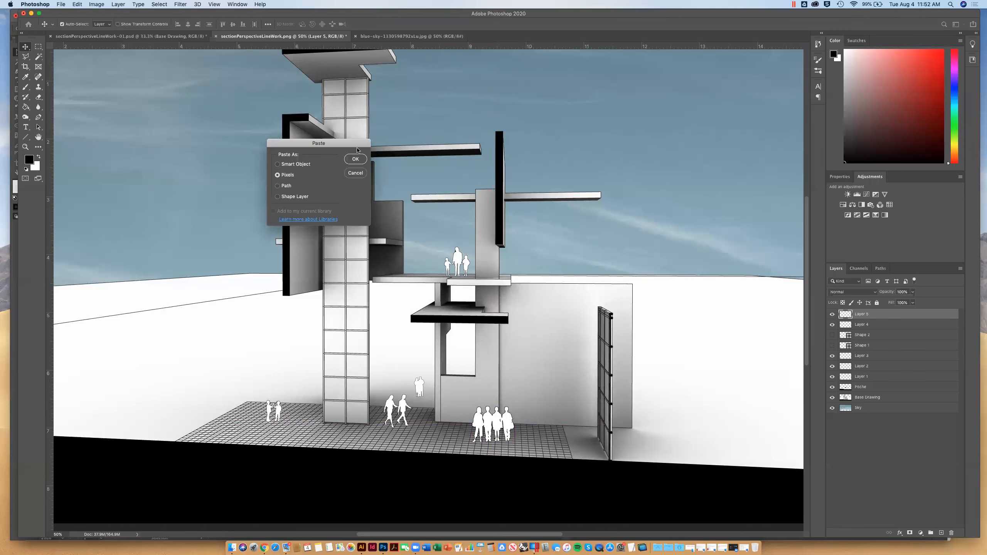
{"action": "left_click", "coordinate": [354, 159]}
Shrink the couple to about 90% and move it up onto the top beam.
{"action": "left_click_drag", "start_coordinate": [427, 278], "coordinate": [429, 253]}
{"action": "key", "text": "super+plus"}
{"action": "key", "text": "super+plus"}
{"action": "left_click_drag", "start_coordinate": [424, 391], "coordinate": [421, 305]}
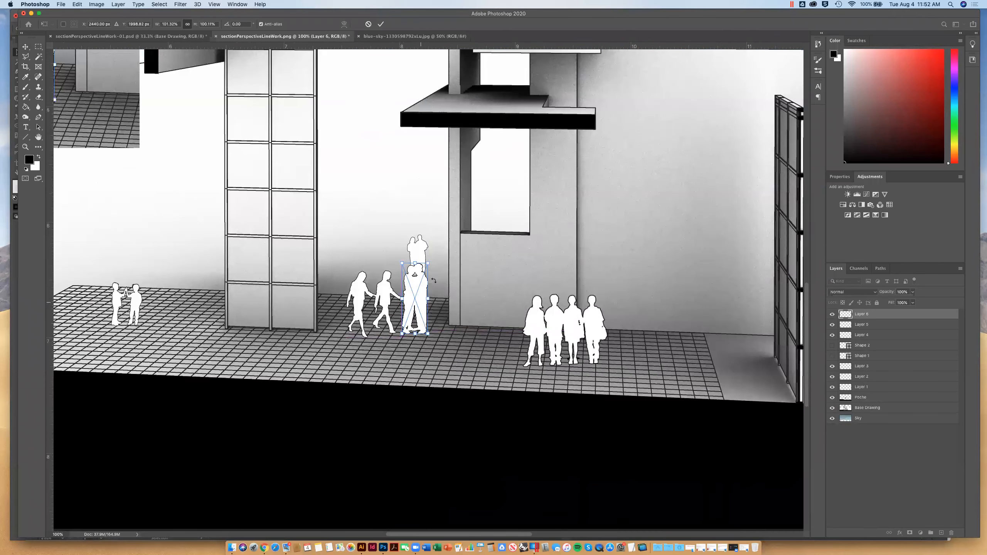
{"action": "left_click_drag", "start_coordinate": [428, 263], "coordinate": [425, 269]}
{"action": "left_click_drag", "start_coordinate": [420, 309], "coordinate": [299, 421]}
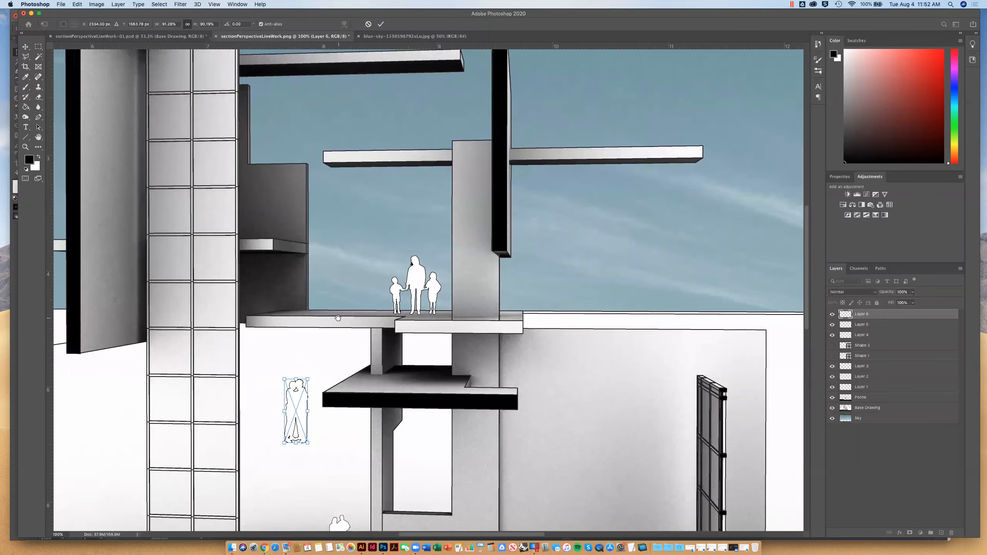
{"action": "left_click_drag", "start_coordinate": [338, 318], "coordinate": [338, 346]}
{"action": "left_click_drag", "start_coordinate": [301, 430], "coordinate": [299, 57]}
{"action": "scroll", "coordinate": [370, 108], "scroll_direction": "up", "scroll_amount": 3}
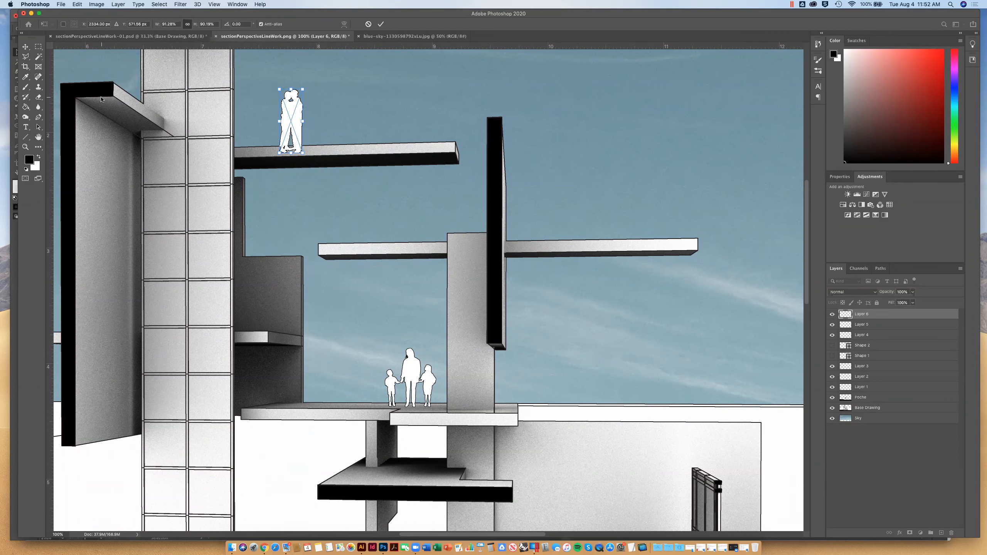
{"action": "key", "text": "Return"}
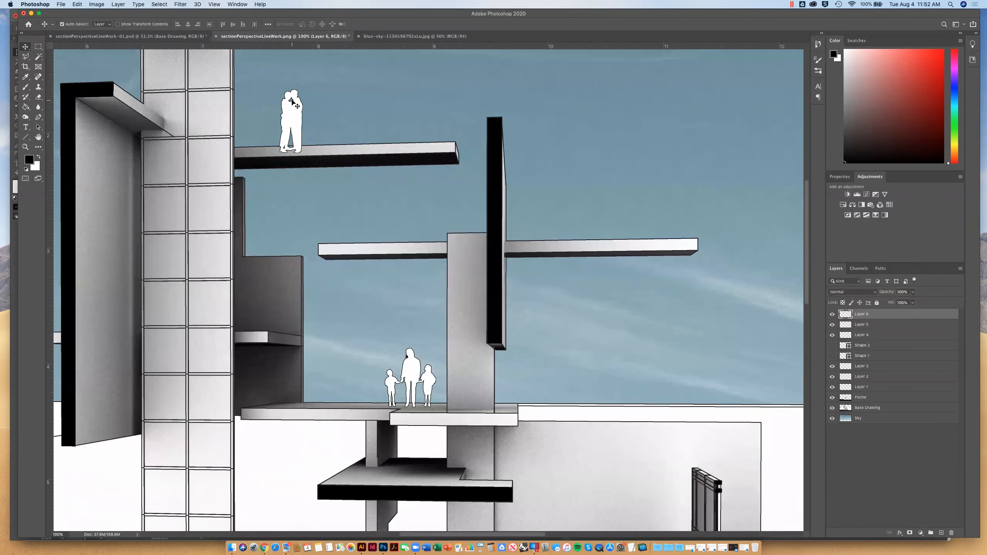
Outline the couple's feet with the Polygonal Lasso, delete them, and zoom out.
{"action": "left_click", "coordinate": [26, 57]}
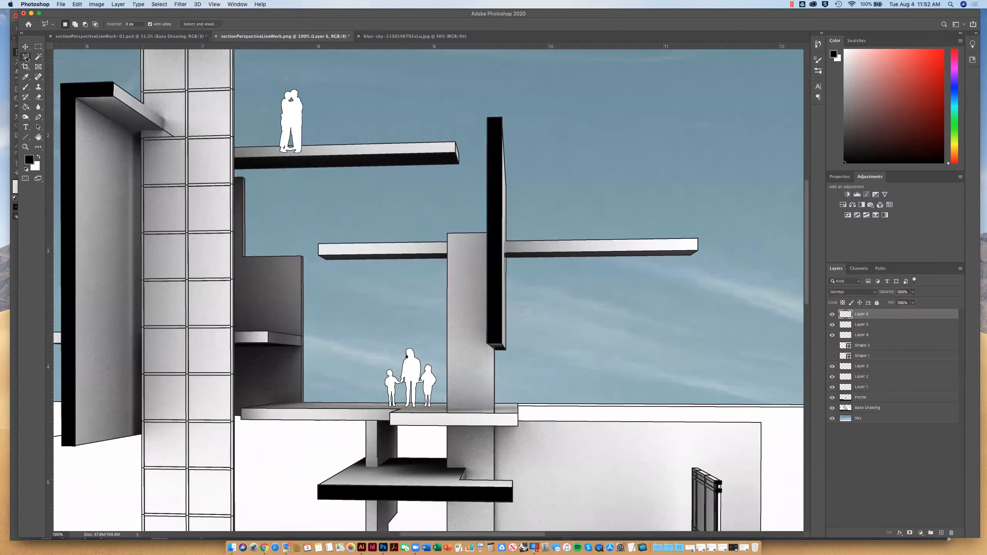
{"action": "left_click", "coordinate": [275, 146]}
{"action": "left_click", "coordinate": [309, 146]}
{"action": "left_click", "coordinate": [309, 157]}
{"action": "left_click", "coordinate": [275, 159]}
{"action": "left_click", "coordinate": [275, 147]}
{"action": "key", "text": "Delete"}
{"action": "left_click", "coordinate": [38, 47]}
{"action": "left_click", "coordinate": [280, 164]}
{"action": "key", "text": "super+minus"}
{"action": "key", "text": "super+minus"}
{"action": "key", "text": "super+minus"}
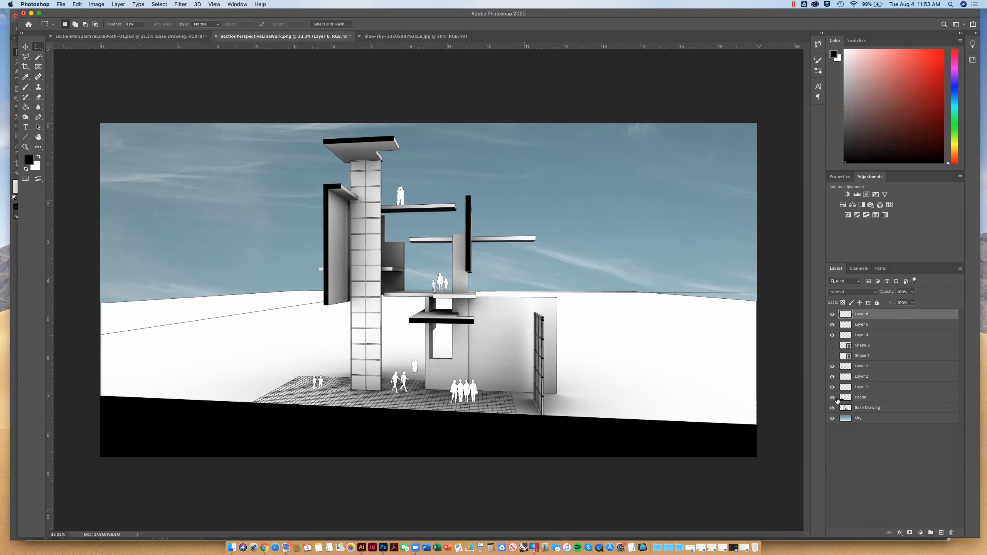
Delete the Shape 1 and Shape 2 layers.
{"action": "left_click", "coordinate": [861, 348]}
{"action": "left_click", "coordinate": [864, 357], "text": "shift"}
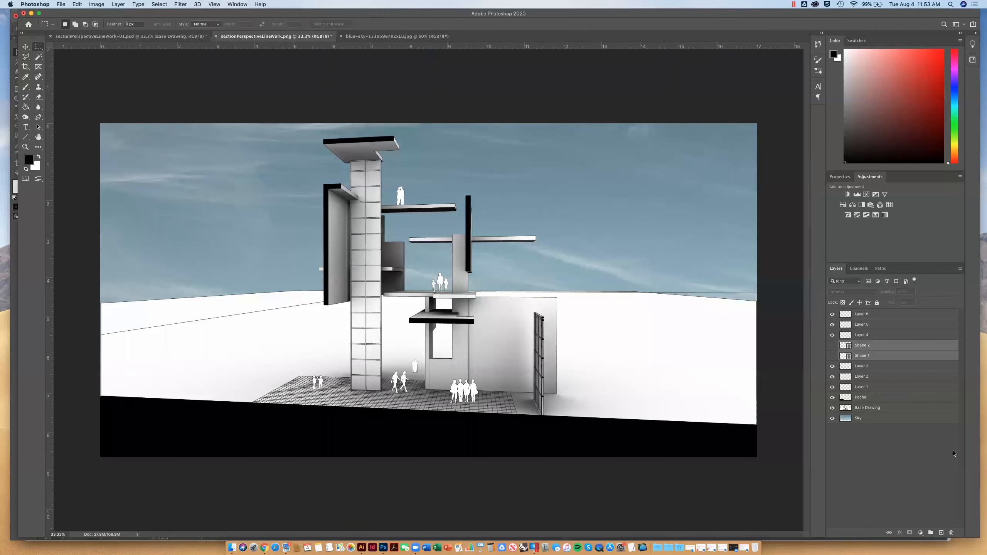
{"action": "left_click", "coordinate": [950, 533]}
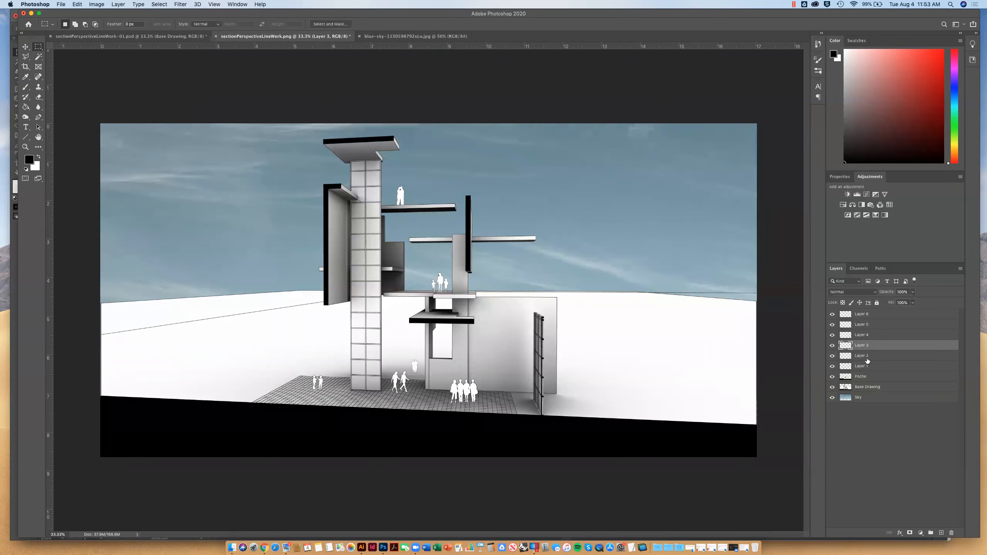
Select Layers 1 through 6 together in the Layers panel.
{"action": "left_click", "coordinate": [854, 317]}
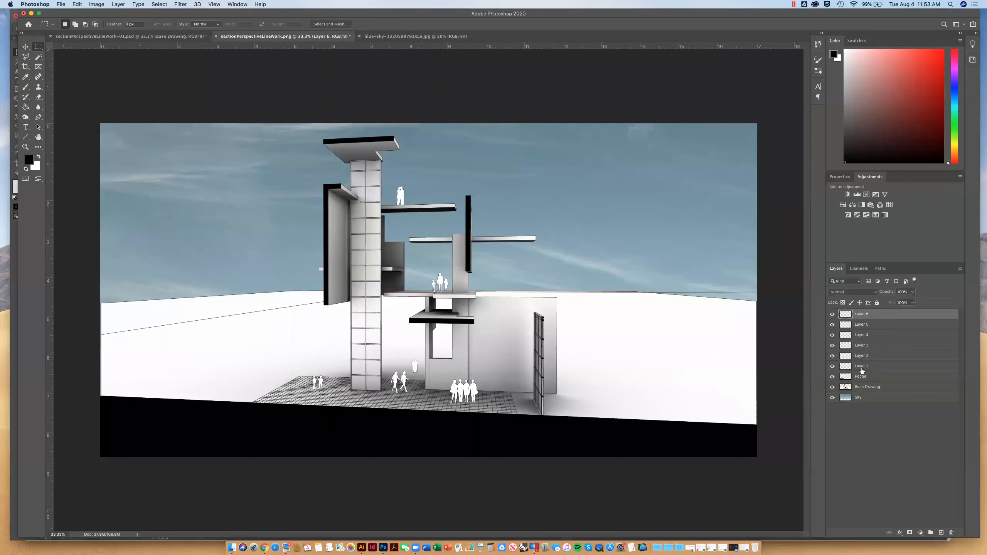
{"action": "left_click", "coordinate": [832, 366]}
{"action": "left_click", "coordinate": [833, 367]}
{"action": "left_click", "coordinate": [872, 369]}
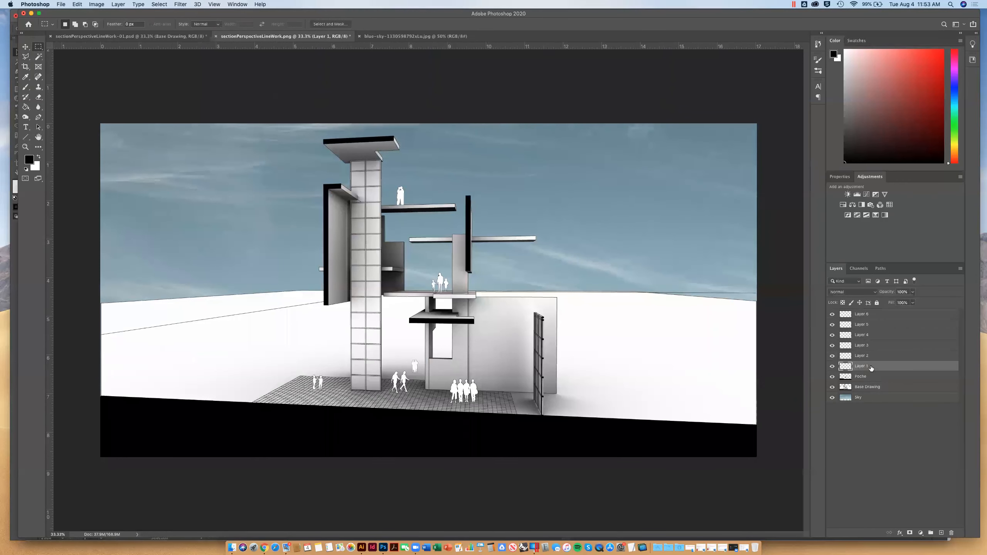
{"action": "left_click", "coordinate": [868, 315], "text": "shift"}
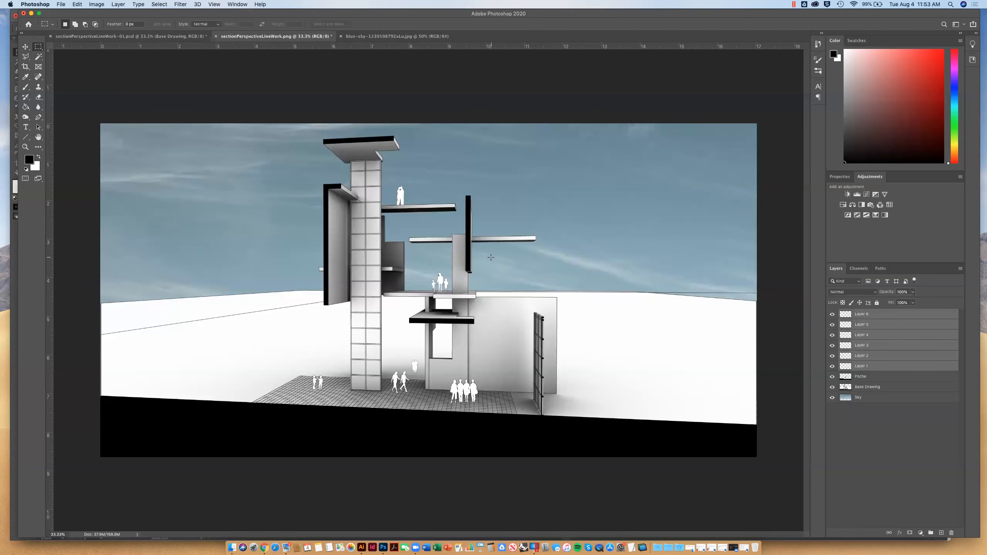
{"action": "left_click", "coordinate": [862, 369]}
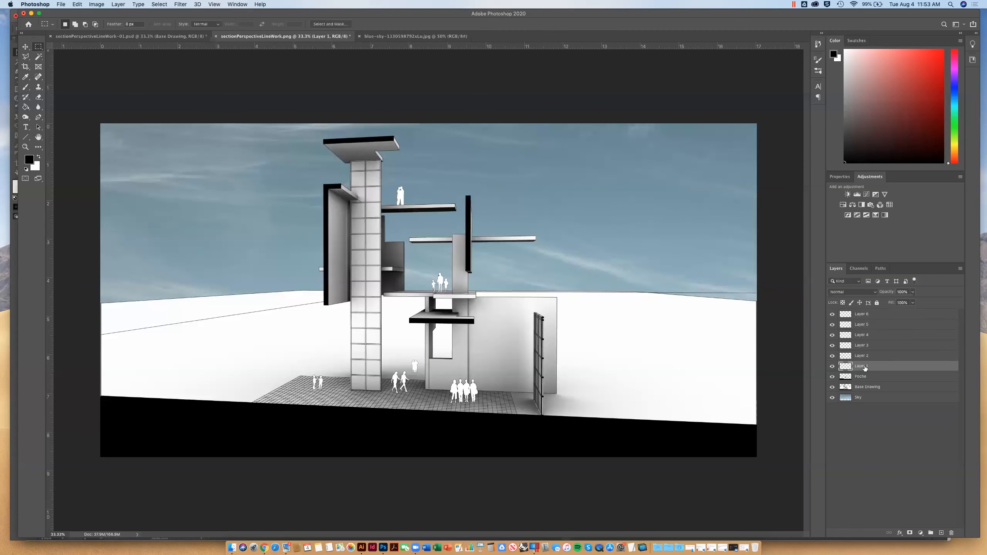
{"action": "left_click", "coordinate": [870, 316], "text": "shift"}
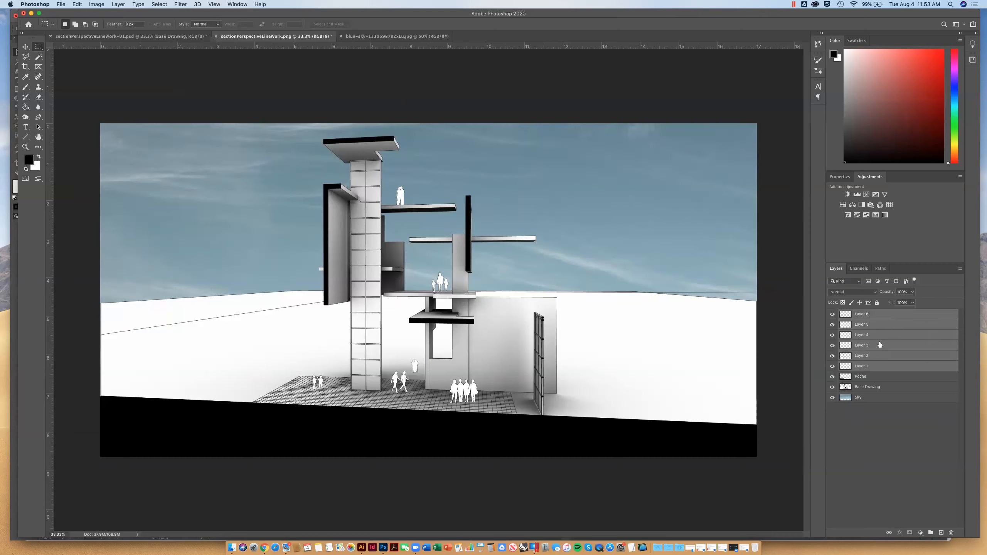
{"action": "right_click", "coordinate": [870, 318]}
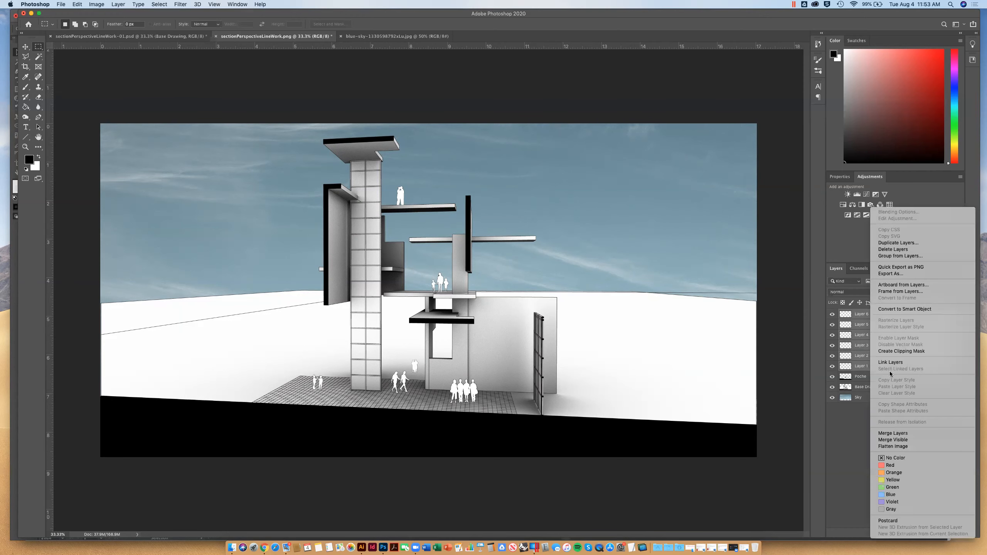
Merge Layers 1–6 into a single layer named 'People'.
{"action": "left_click", "coordinate": [893, 435]}
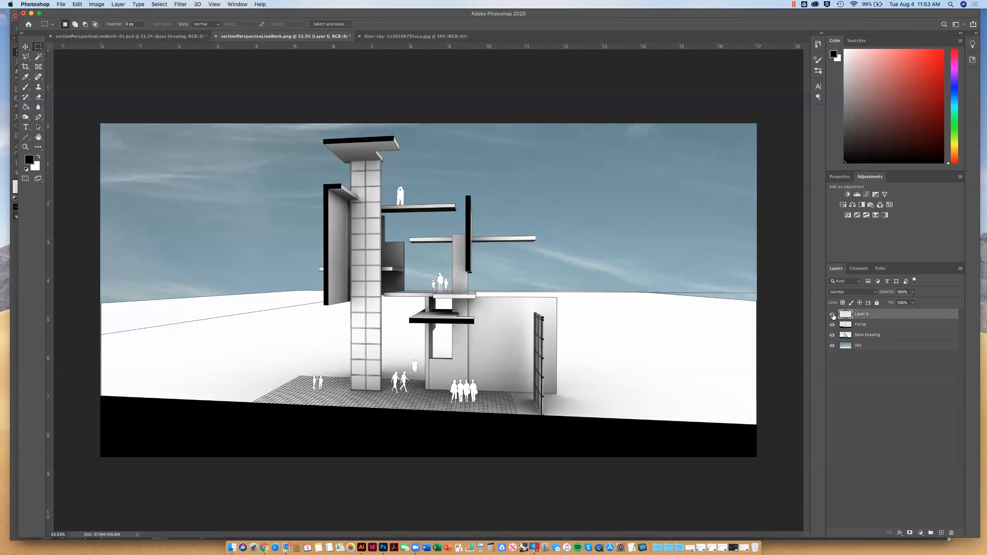
{"action": "left_click", "coordinate": [832, 315]}
{"action": "left_click", "coordinate": [832, 315]}
{"action": "double_click", "coordinate": [863, 314]}
{"action": "type", "text": "People"}
{"action": "key", "text": "Return"}
Save as sectionPerspectiveLineWork.psd on the Desktop with maximum compatibility.
{"action": "key", "text": "super+shift+s"}
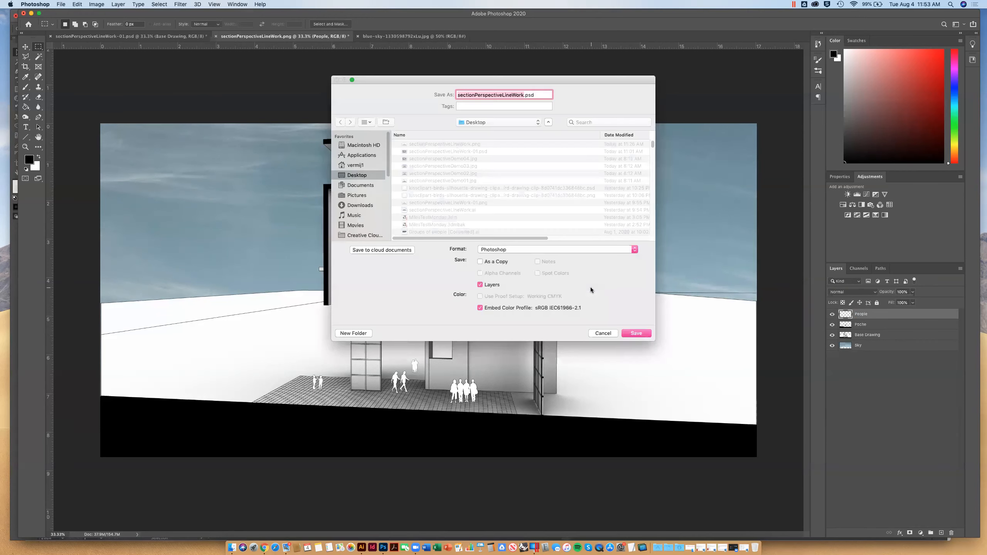
{"action": "left_click", "coordinate": [637, 333]}
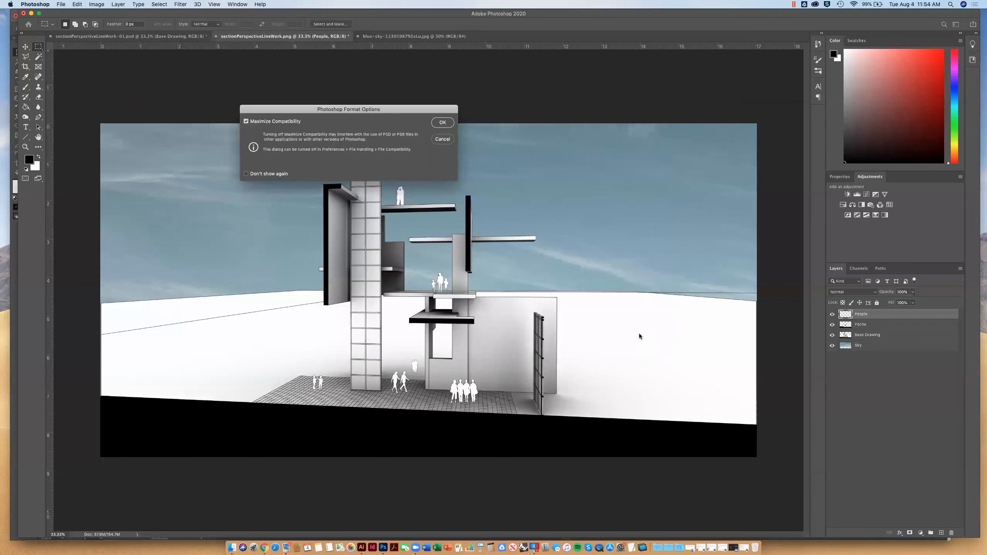
{"action": "left_click", "coordinate": [443, 123]}
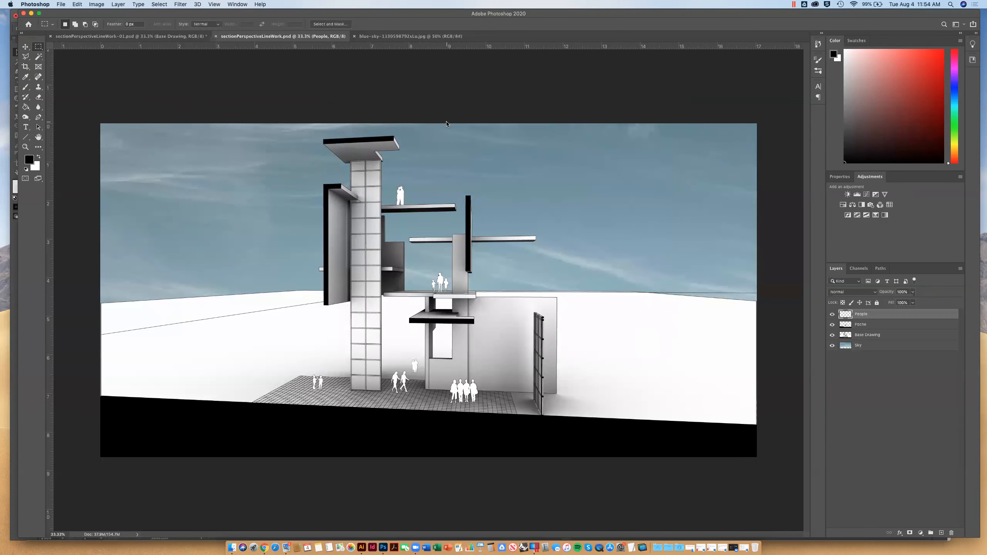